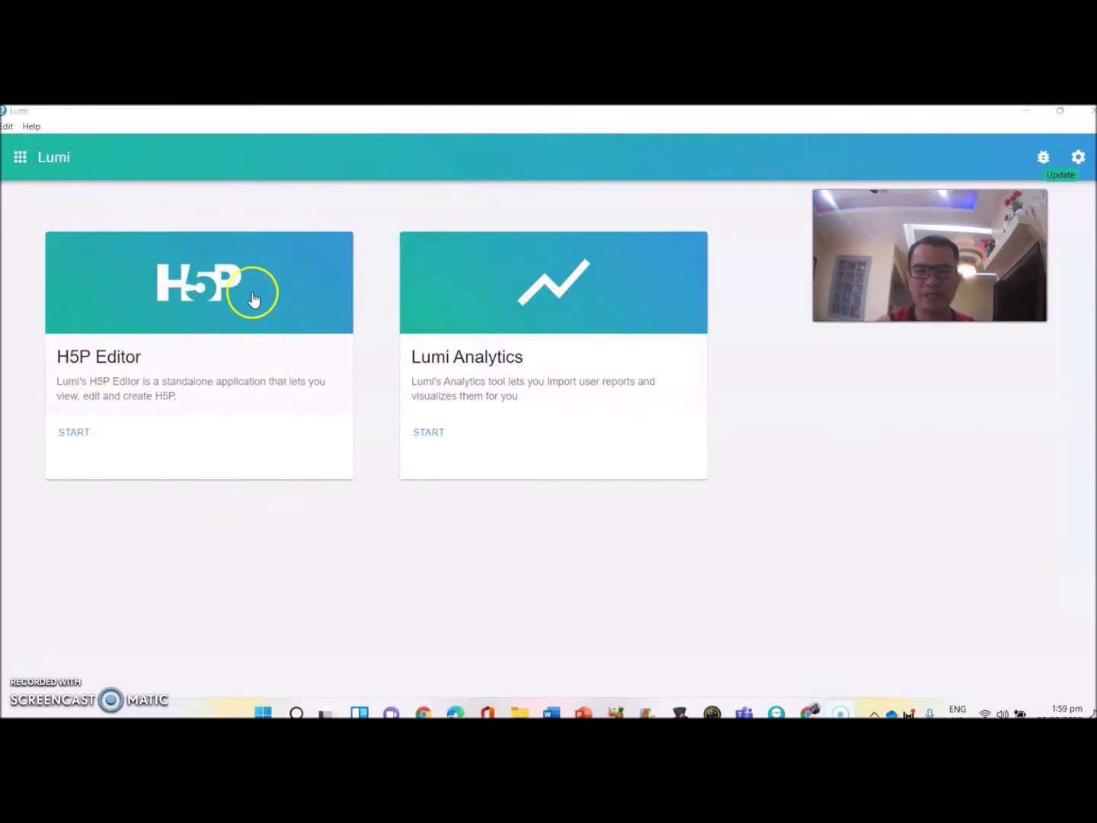
- Start the H5P Editor and expand the content type selector of the MENSTRUATION crossword
{"action": "left_click", "coordinate": [70, 437]}
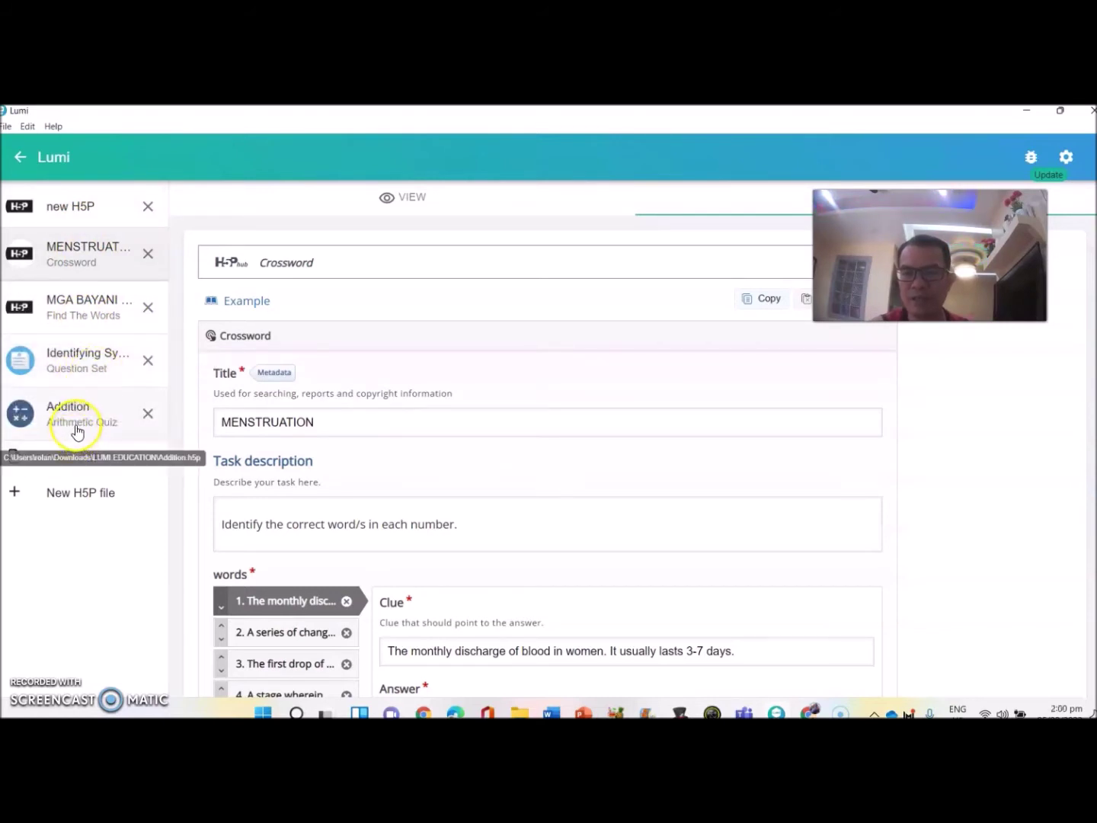
{"action": "left_click", "coordinate": [907, 183]}
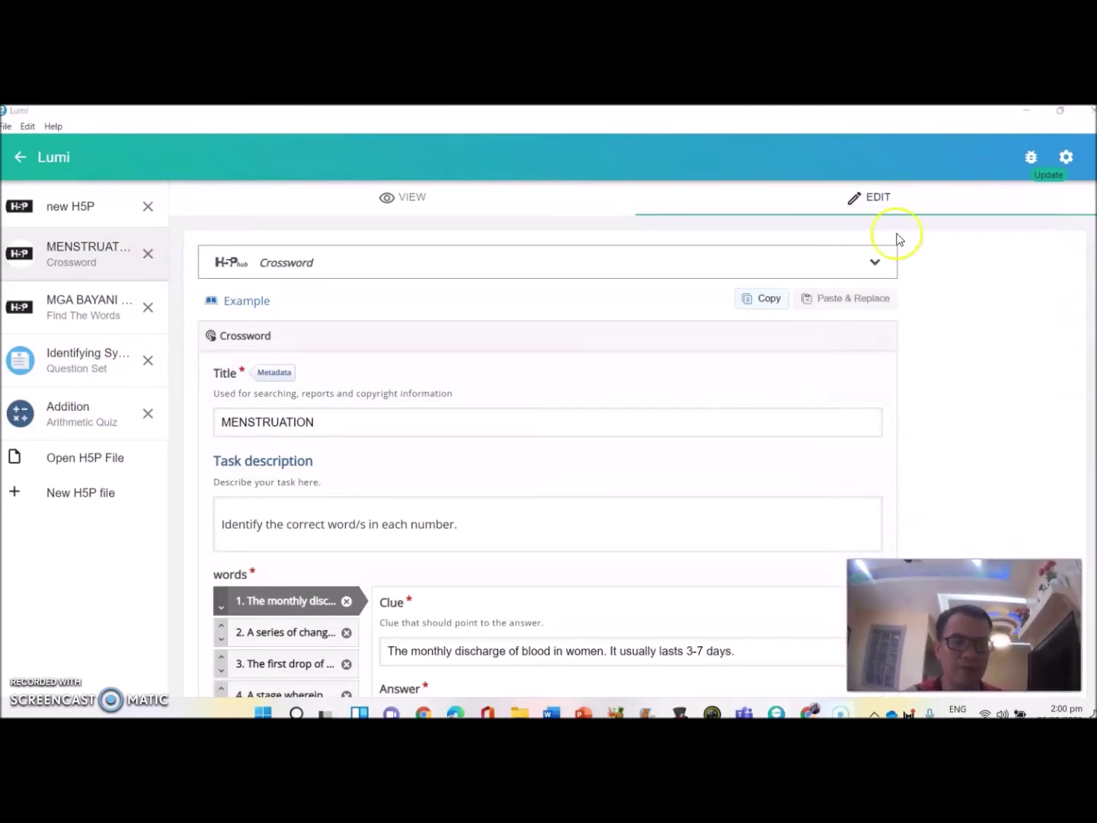
{"action": "left_click", "coordinate": [875, 264]}
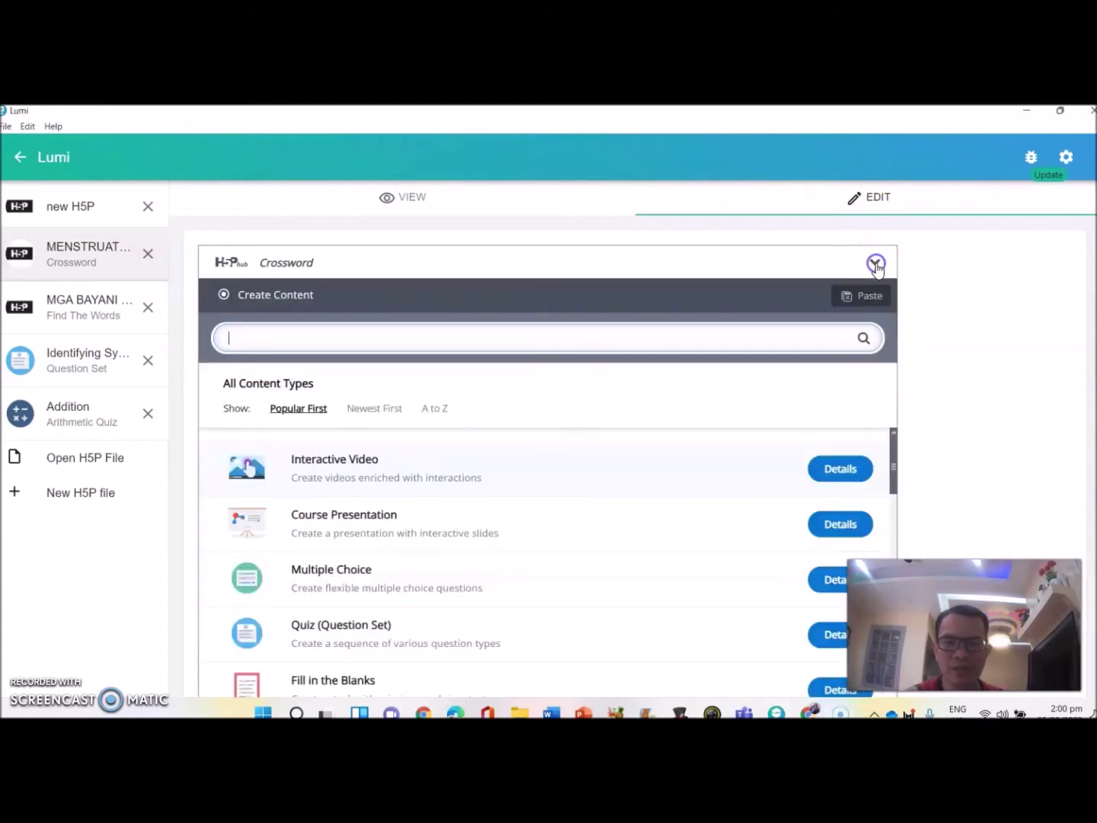
- Look through the H5P content types that can be created
{"action": "scroll", "coordinate": [556, 455], "scroll_direction": "down", "scroll_amount": 2}
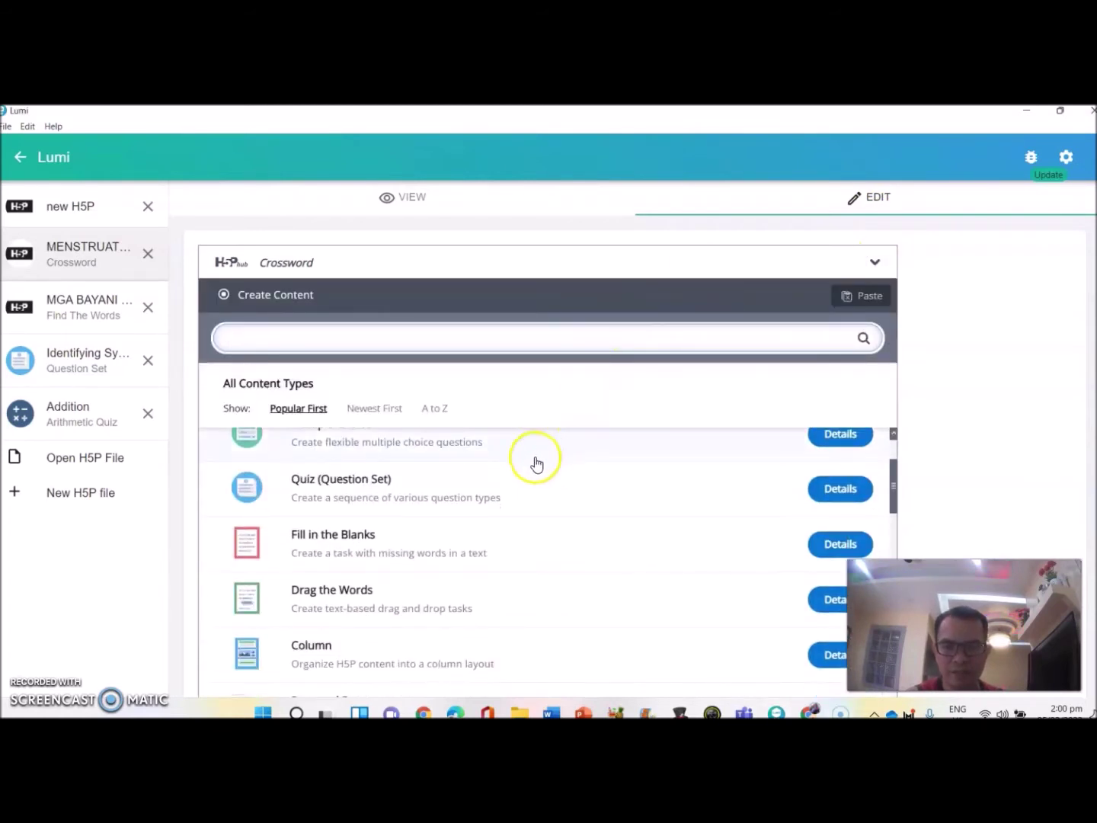
{"action": "scroll", "coordinate": [530, 473], "scroll_direction": "up", "scroll_amount": 1}
{"action": "scroll", "coordinate": [452, 536], "scroll_direction": "down", "scroll_amount": 4}
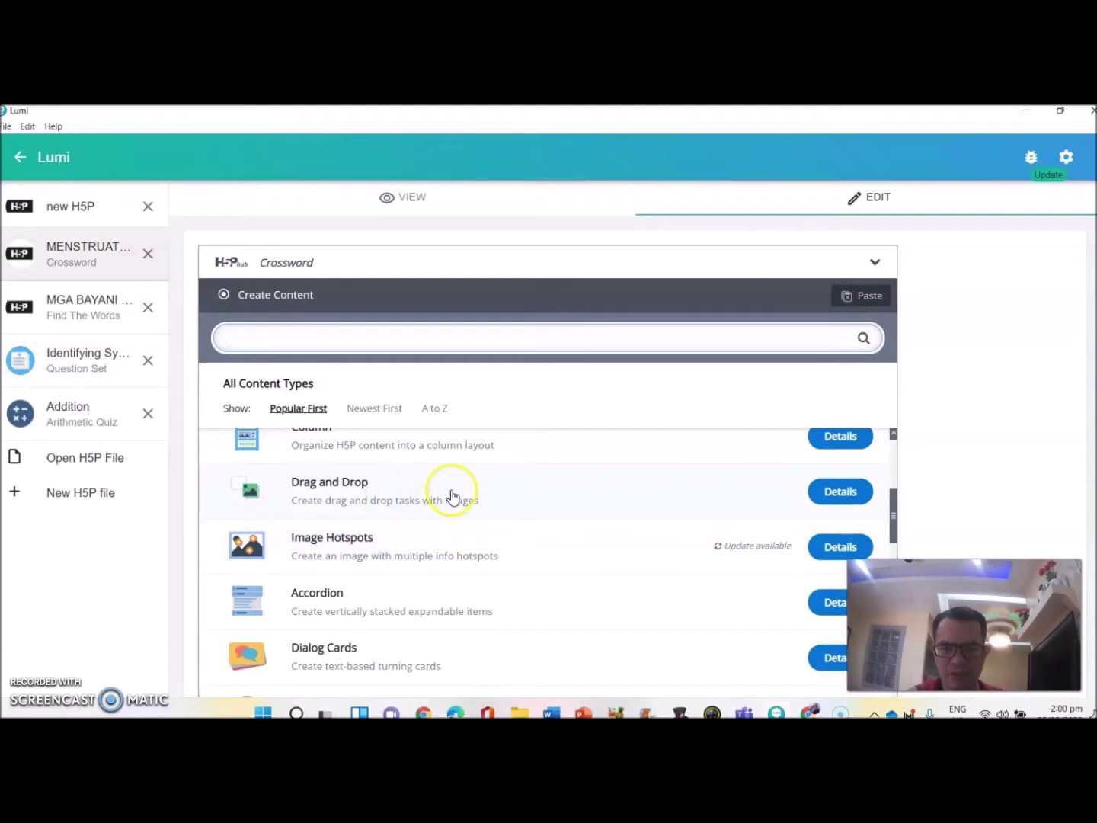
{"action": "scroll", "coordinate": [453, 497], "scroll_direction": "down", "scroll_amount": 3}
{"action": "scroll", "coordinate": [453, 496], "scroll_direction": "down", "scroll_amount": 3}
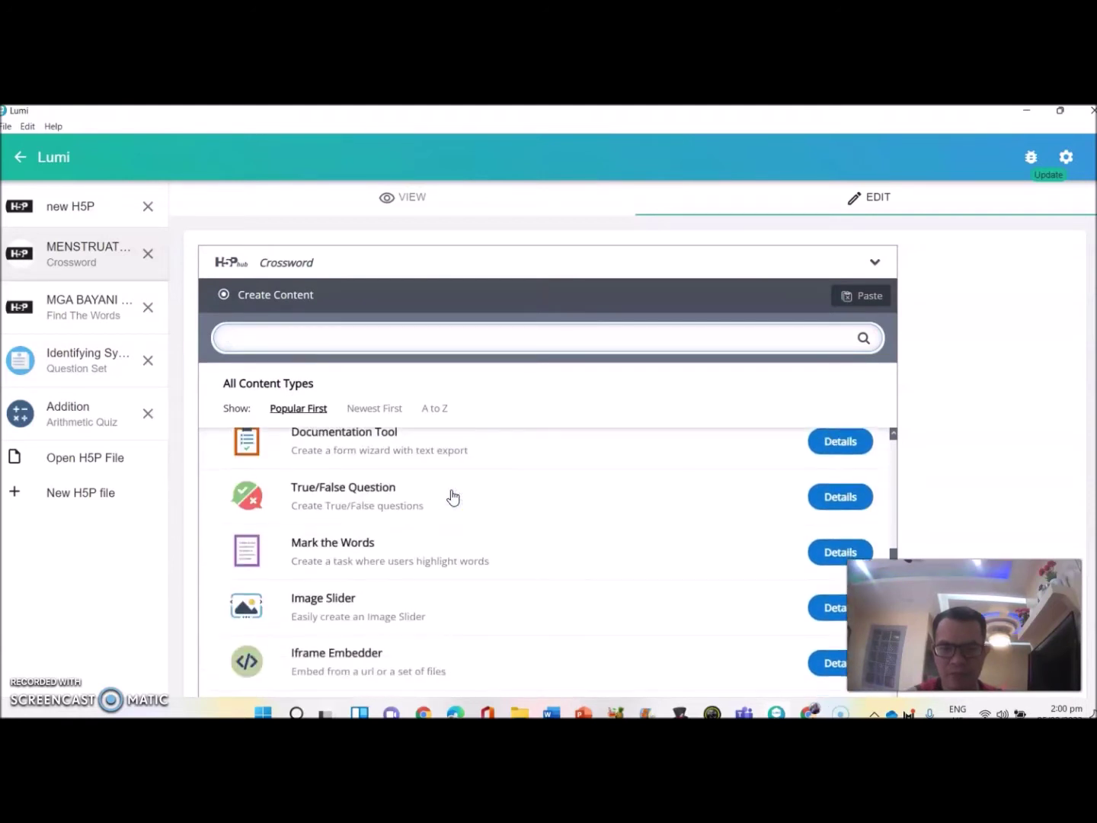
{"action": "scroll", "coordinate": [452, 497], "scroll_direction": "down", "scroll_amount": 3}
{"action": "scroll", "coordinate": [453, 497], "scroll_direction": "down", "scroll_amount": 3}
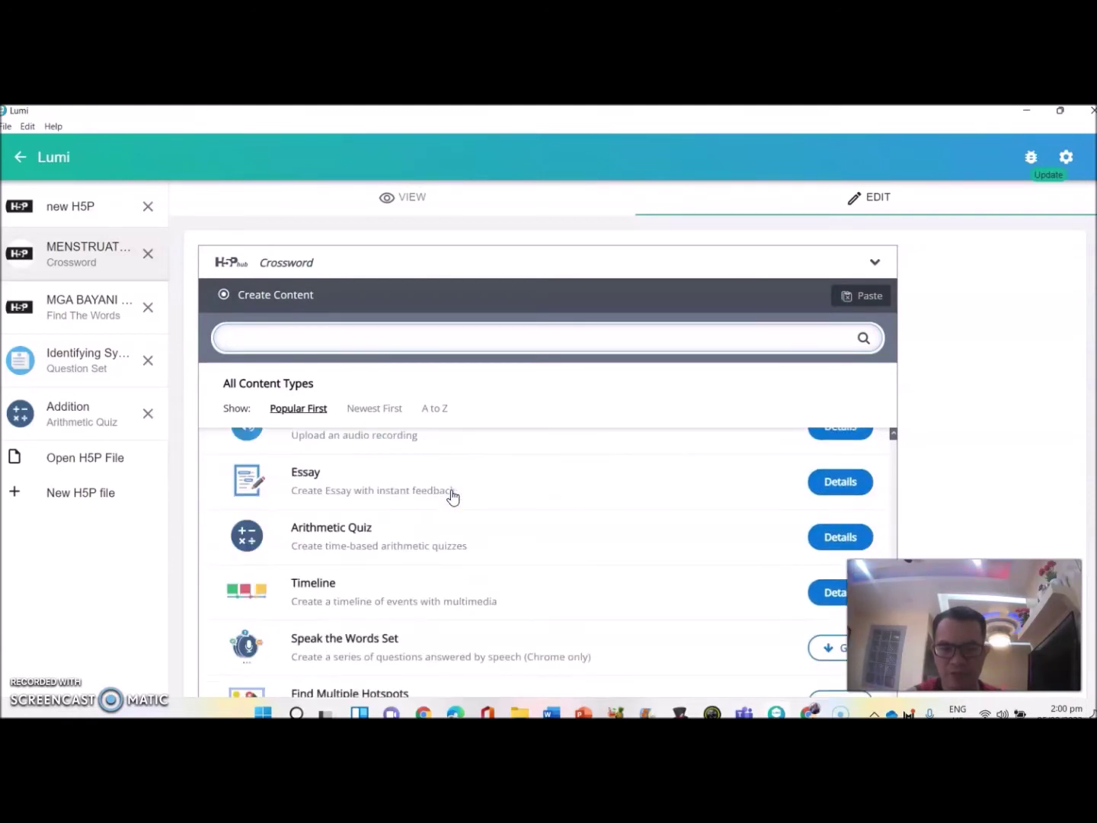
{"action": "scroll", "coordinate": [453, 496], "scroll_direction": "down", "scroll_amount": 3}
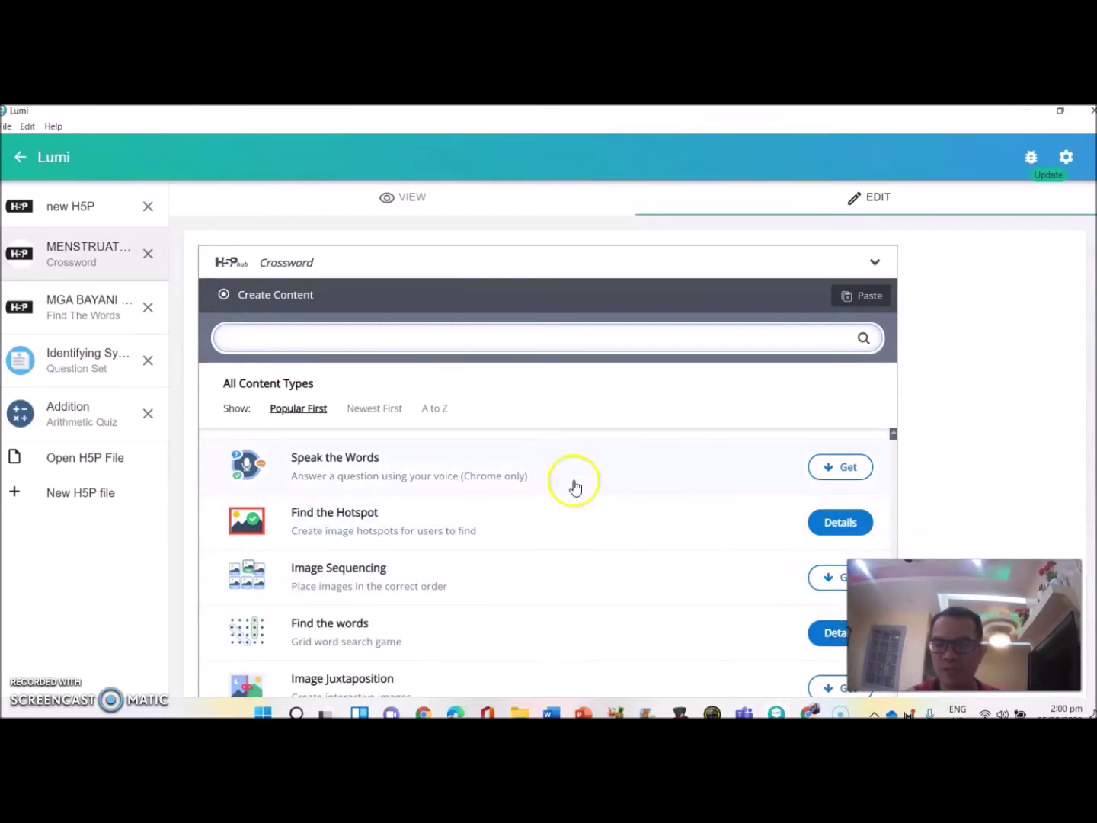
{"action": "scroll", "coordinate": [532, 437], "scroll_direction": "down", "scroll_amount": 10}
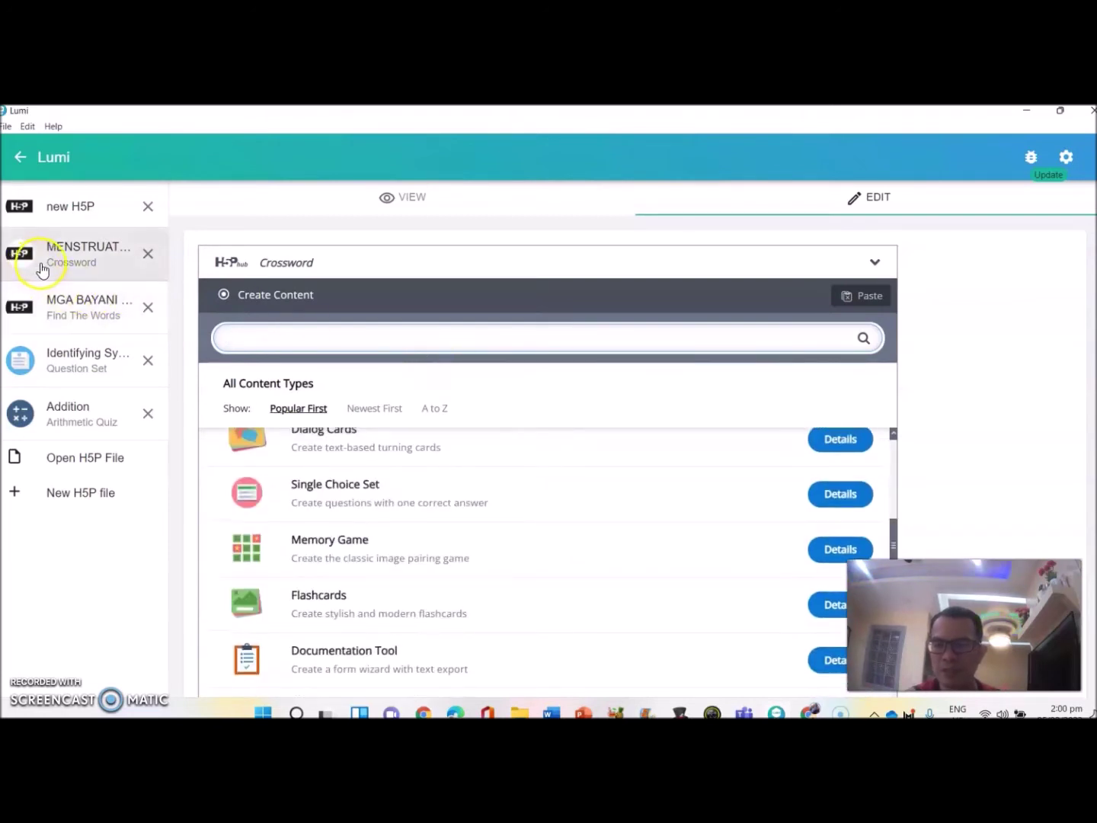
- Open the MGA BAYANI Find The Words activity and review its title, task description and word list
{"action": "left_click", "coordinate": [77, 319]}
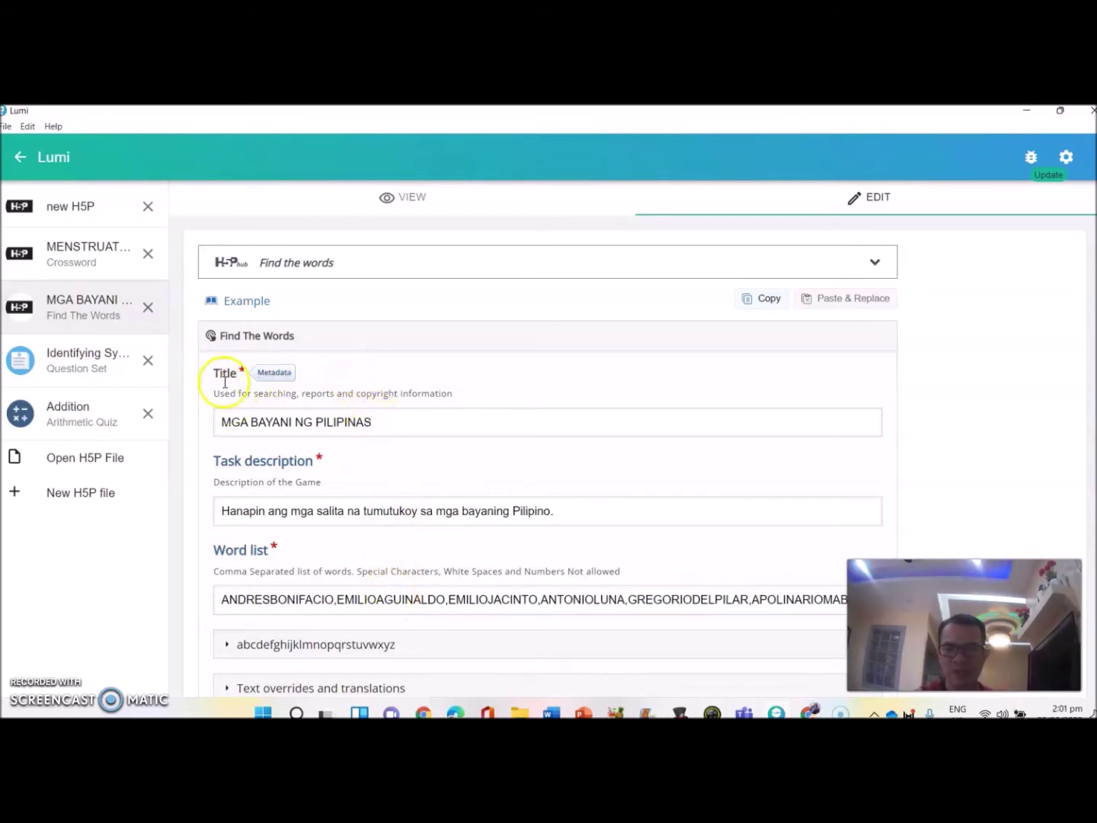
{"action": "left_click", "coordinate": [379, 426]}
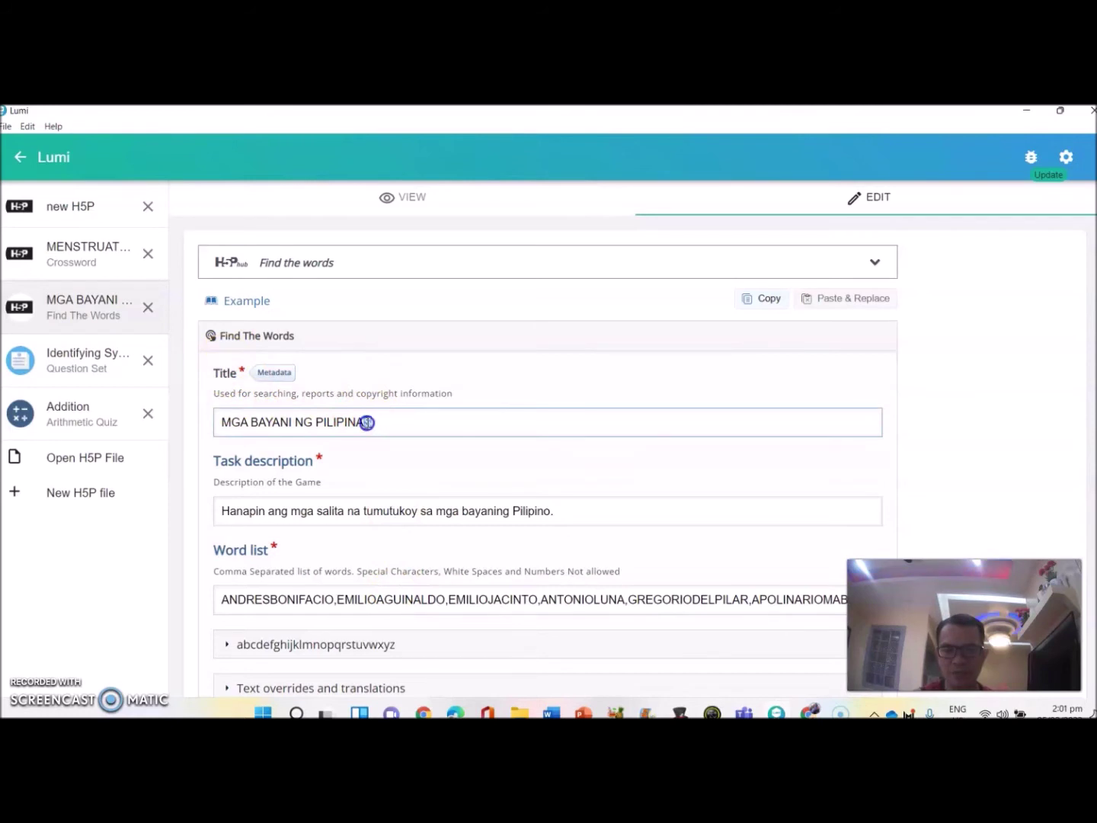
{"action": "left_click_drag", "start_coordinate": [367, 423], "coordinate": [227, 418]}
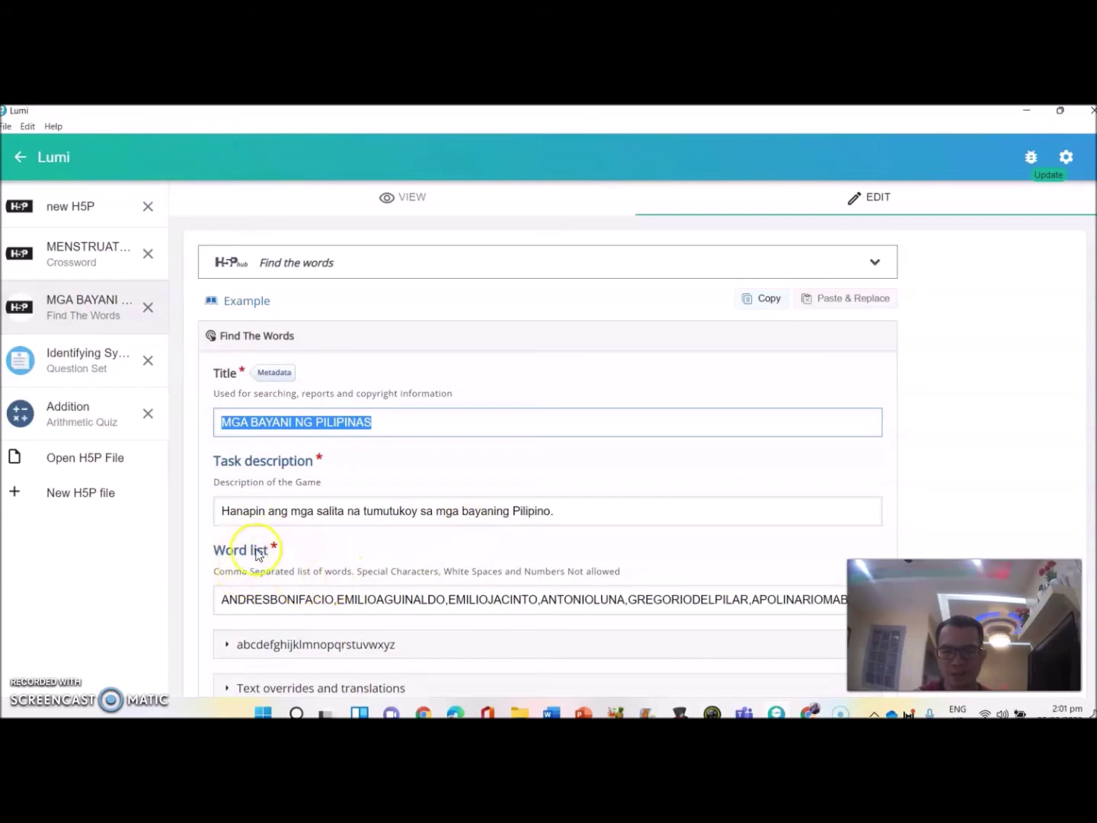
{"action": "scroll", "coordinate": [299, 553], "scroll_direction": "down", "scroll_amount": 1}
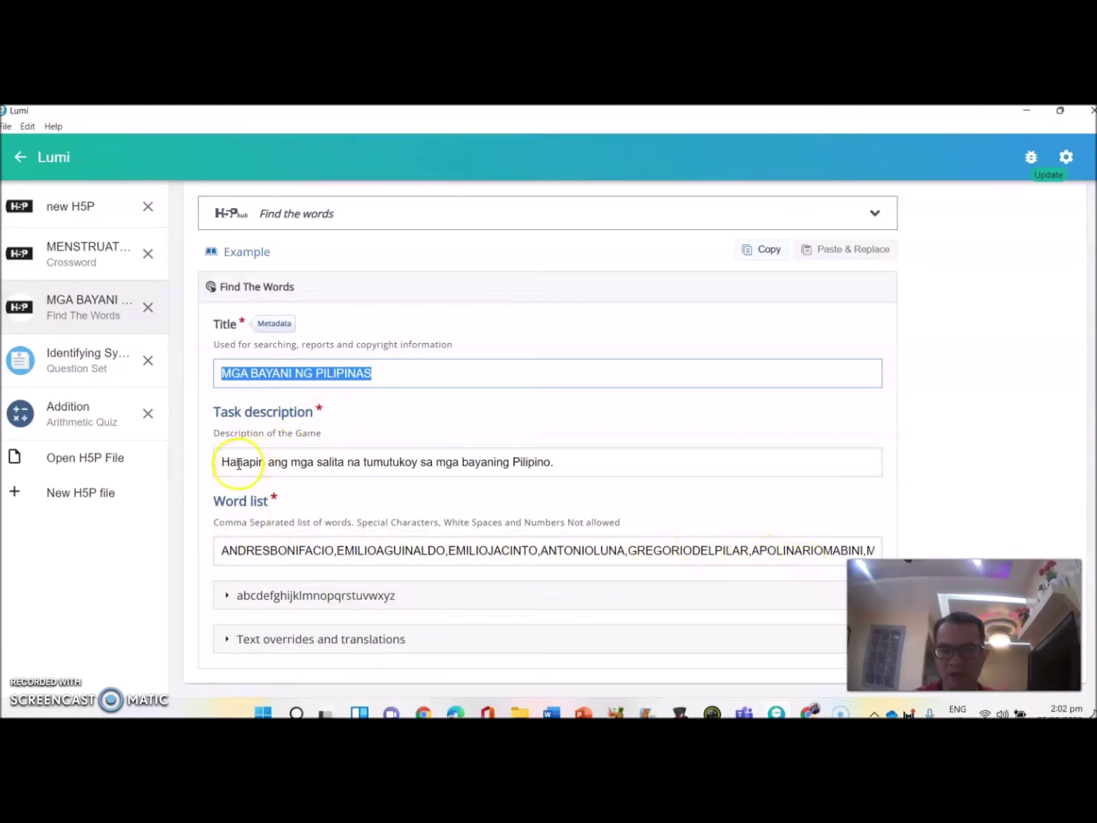
{"action": "left_click", "coordinate": [417, 377]}
{"action": "scroll", "coordinate": [491, 373], "scroll_direction": "up", "scroll_amount": 1}
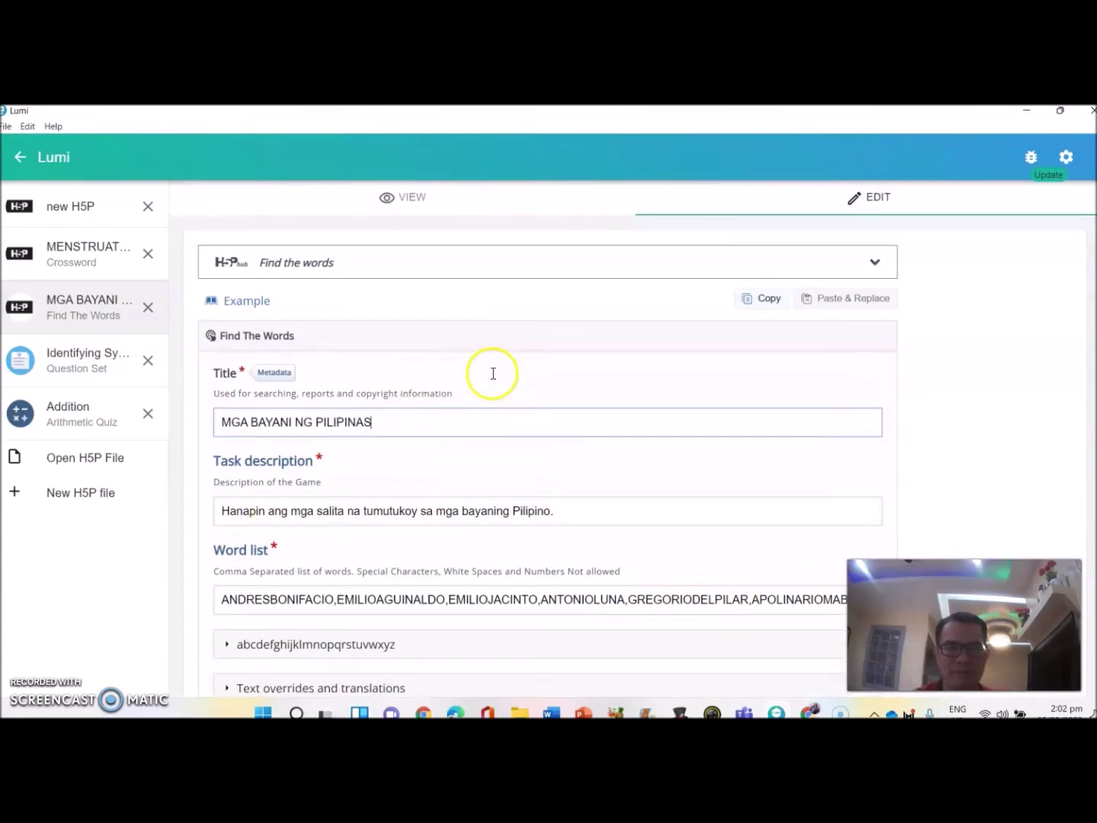
{"action": "scroll", "coordinate": [494, 379], "scroll_direction": "down", "scroll_amount": 1}
{"action": "scroll", "coordinate": [496, 375], "scroll_direction": "up", "scroll_amount": 1}
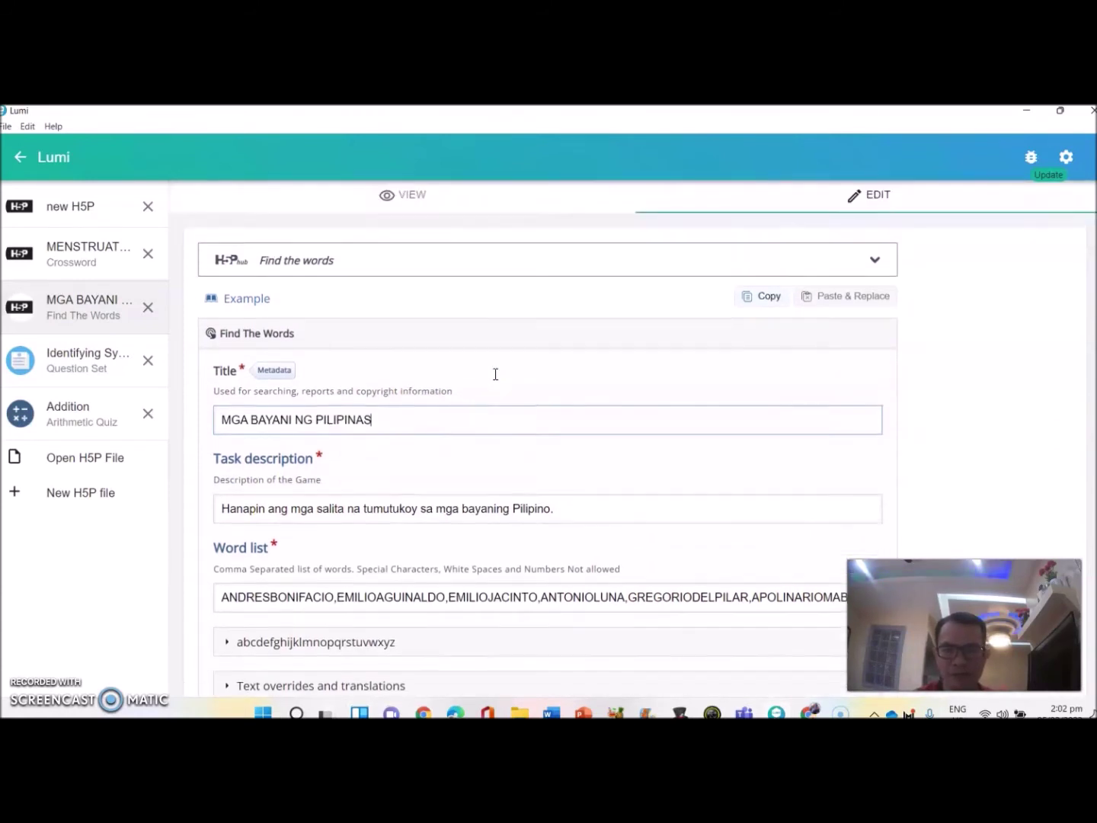
- Preview the Find The Words activity as a learner and look over its letter grid and listed words
{"action": "left_click", "coordinate": [422, 202]}
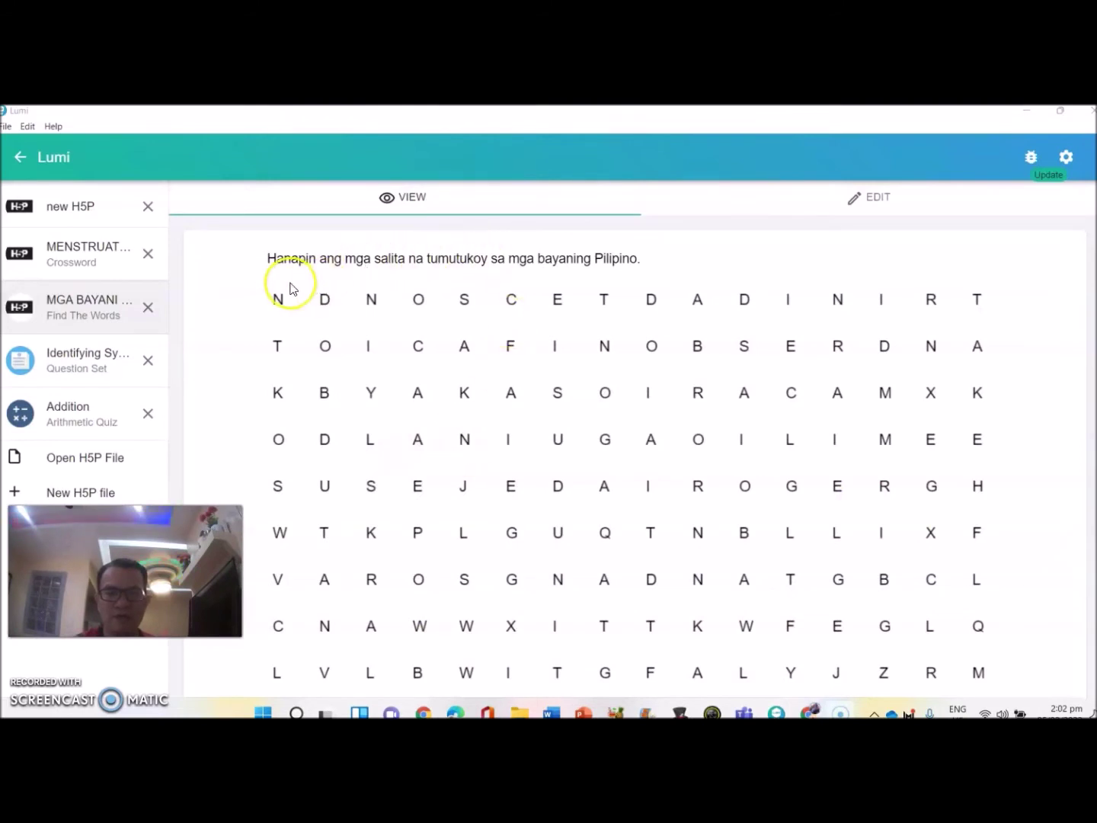
{"action": "scroll", "coordinate": [632, 440], "scroll_direction": "down", "scroll_amount": 2}
{"action": "scroll", "coordinate": [631, 441], "scroll_direction": "down", "scroll_amount": 5}
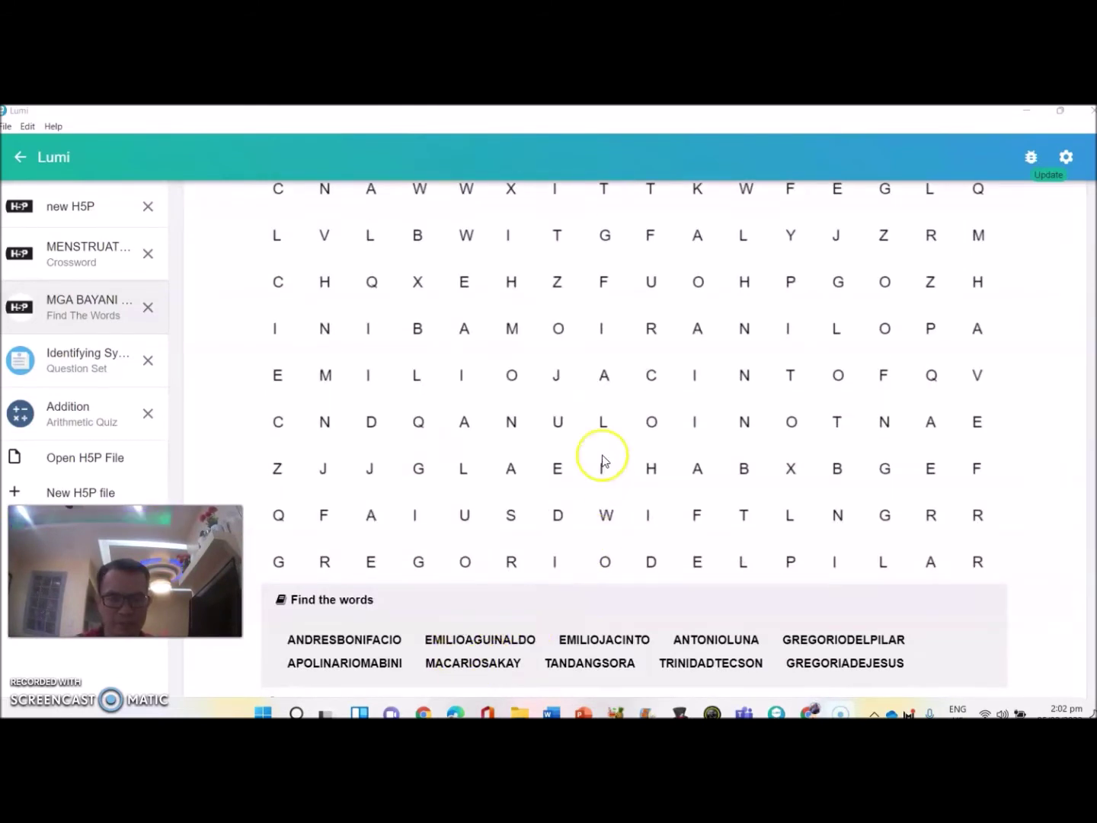
{"action": "scroll", "coordinate": [744, 306], "scroll_direction": "up", "scroll_amount": 8}
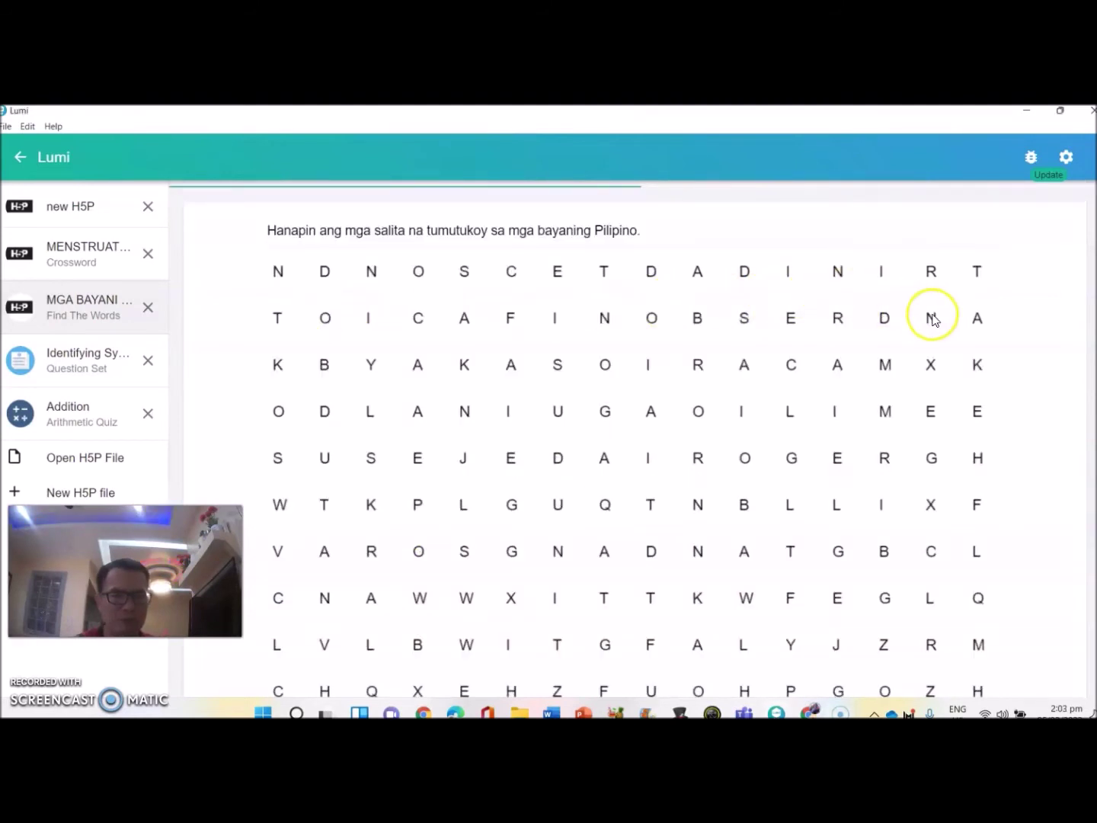
- Mark ANDRESBONIFACIO, GREGORIODELPILAR, EMILIOJACINTO and APOLINARIOMABINI in the letter grid
{"action": "left_click_drag", "start_coordinate": [975, 320], "coordinate": [335, 320]}
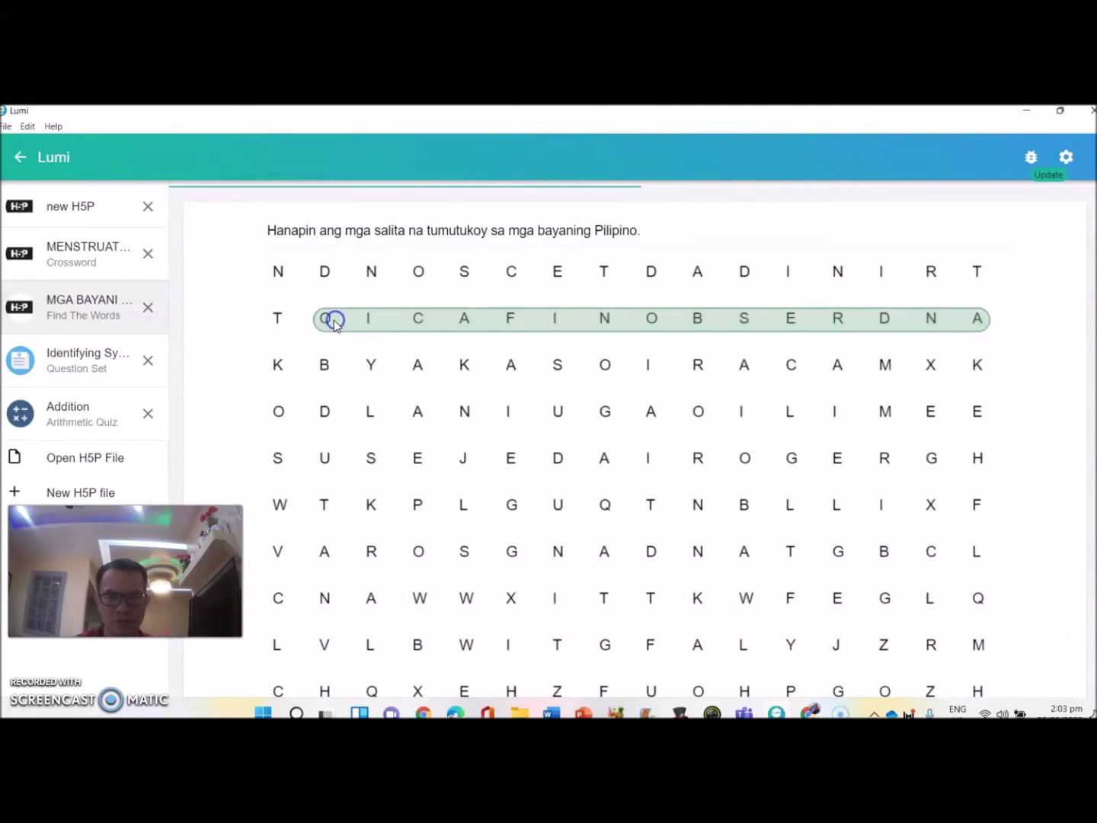
{"action": "scroll", "coordinate": [644, 404], "scroll_direction": "down", "scroll_amount": 8}
{"action": "left_click_drag", "start_coordinate": [277, 463], "coordinate": [993, 460]}
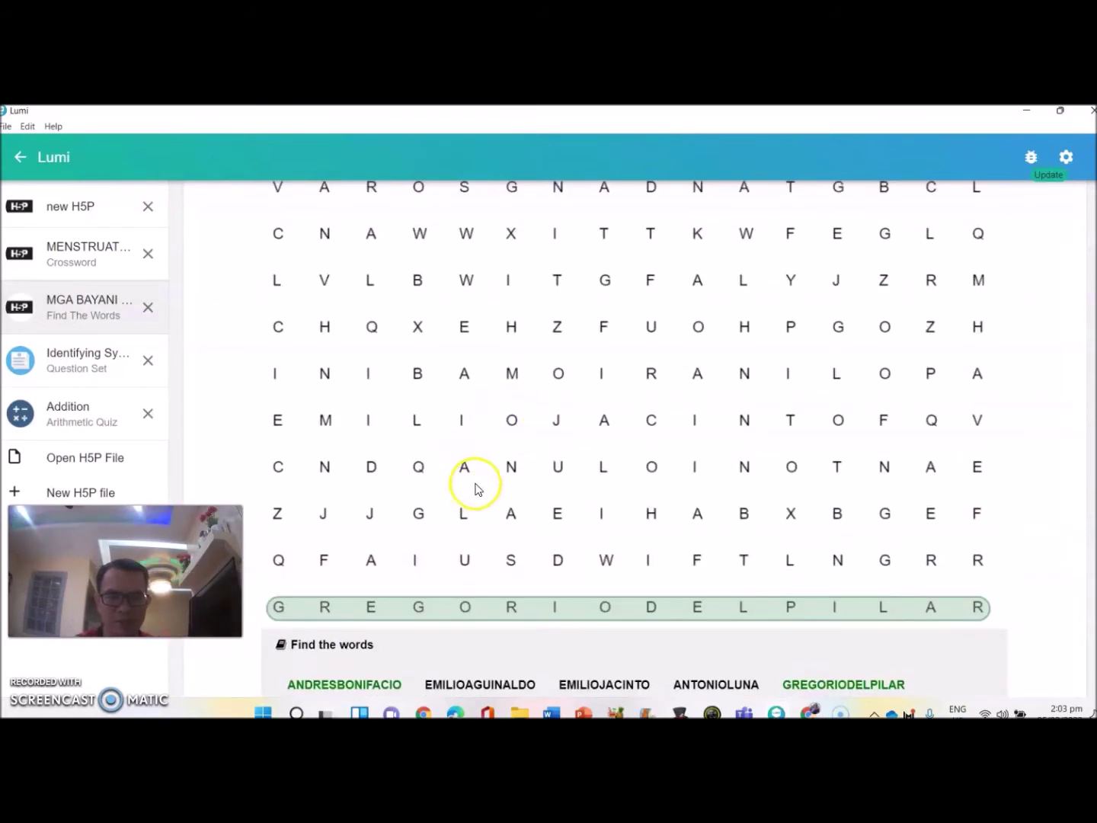
{"action": "left_click_drag", "start_coordinate": [277, 420], "coordinate": [846, 420]}
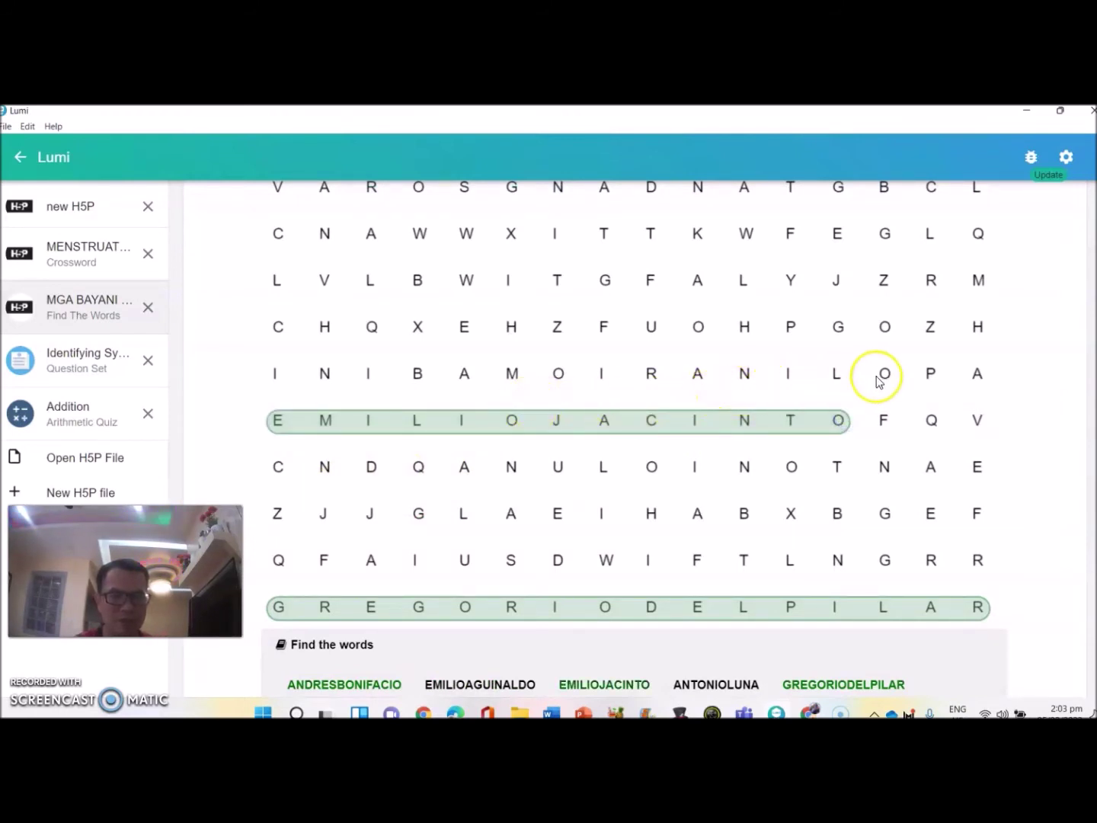
{"action": "left_click_drag", "start_coordinate": [977, 374], "coordinate": [281, 369]}
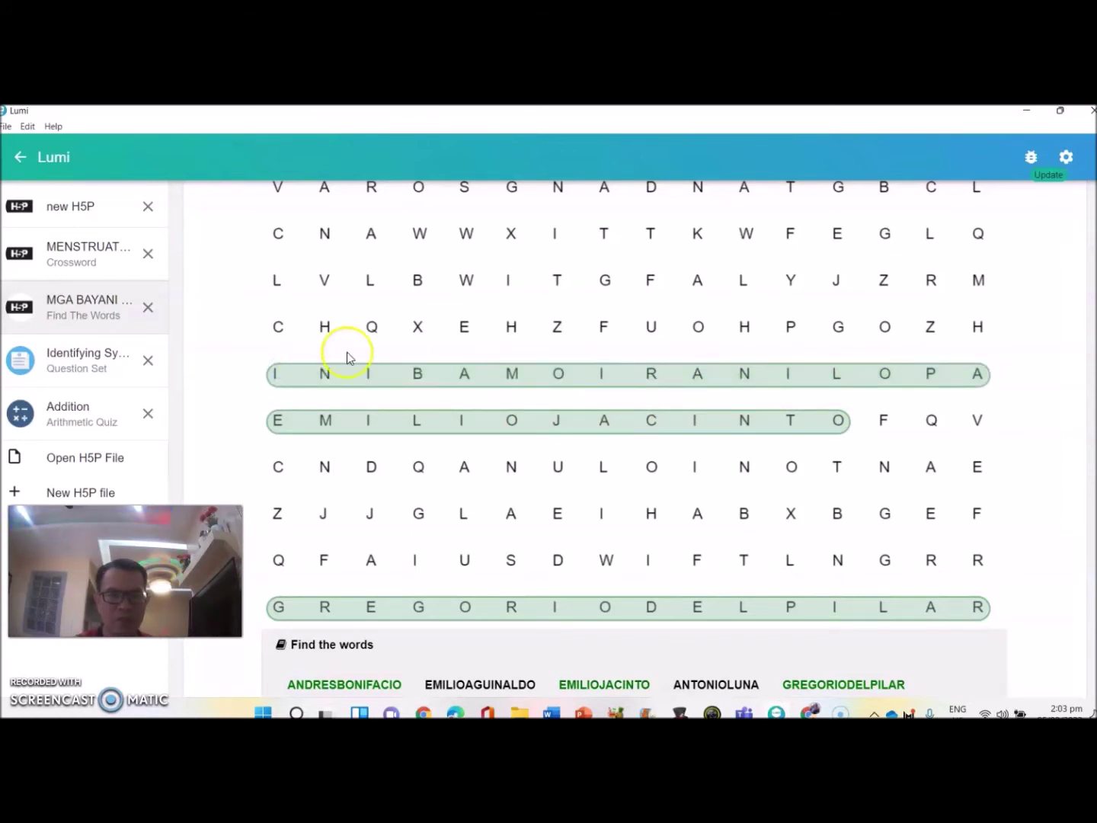
- Mark TANDANGSORA and MACARIOSAKAY in the upper half of the letter grid
{"action": "scroll", "coordinate": [472, 297], "scroll_direction": "up", "scroll_amount": 1}
{"action": "scroll", "coordinate": [474, 297], "scroll_direction": "up", "scroll_amount": 1}
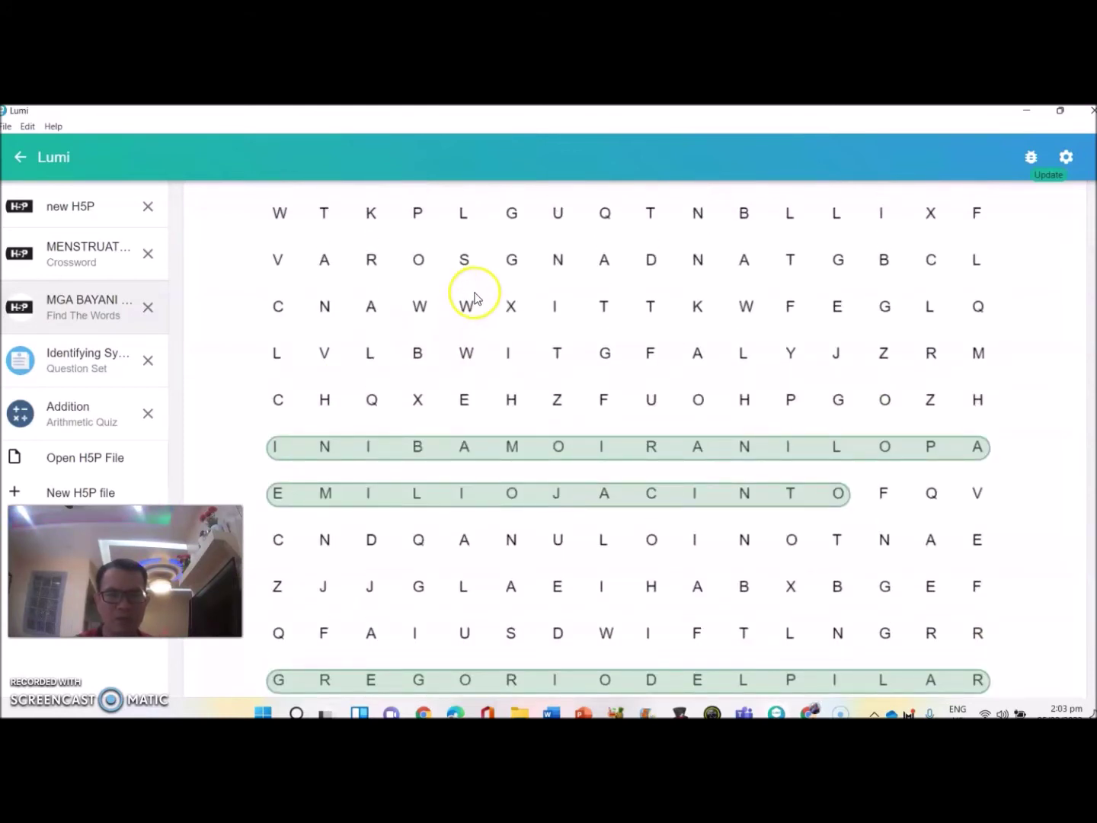
{"action": "scroll", "coordinate": [474, 297], "scroll_direction": "up", "scroll_amount": 2}
{"action": "mouse_move", "coordinate": [792, 332]}
{"action": "left_mouse_down"}
{"action": "mouse_move", "coordinate": [306, 334]}
{"action": "mouse_move", "coordinate": [804, 326]}
{"action": "left_mouse_up"}
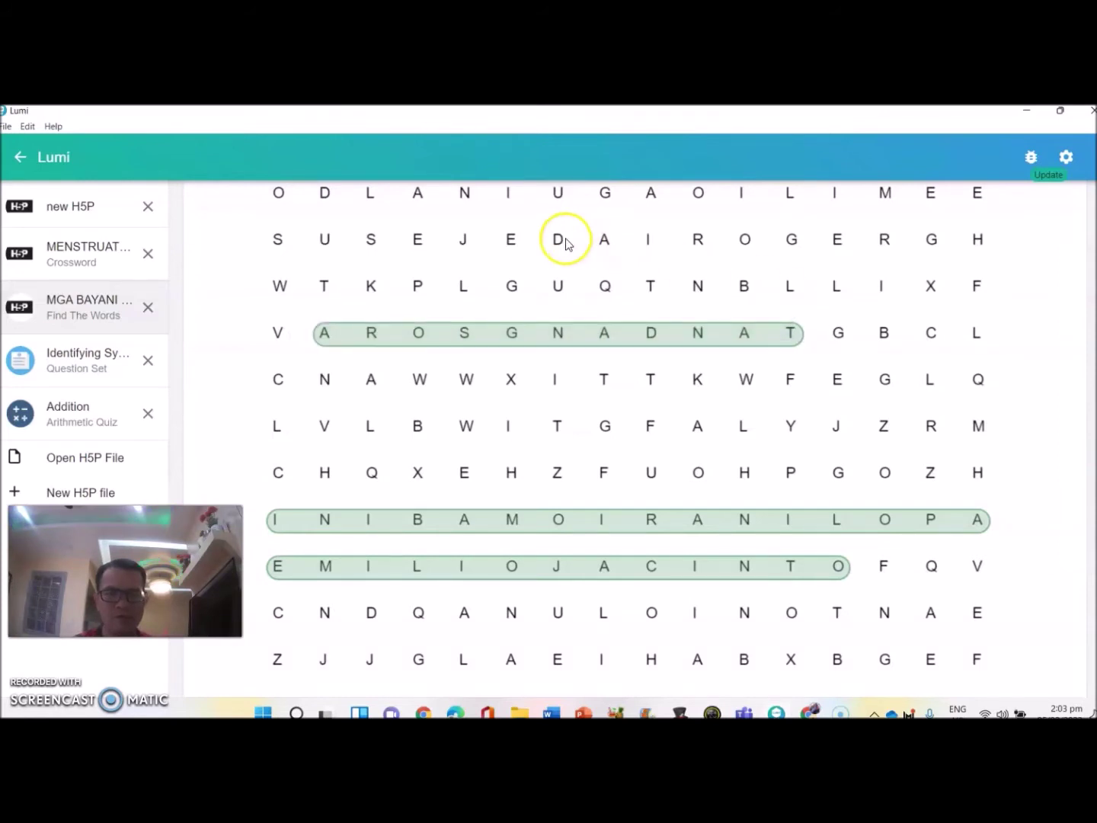
{"action": "scroll", "coordinate": [587, 285], "scroll_direction": "up", "scroll_amount": 1}
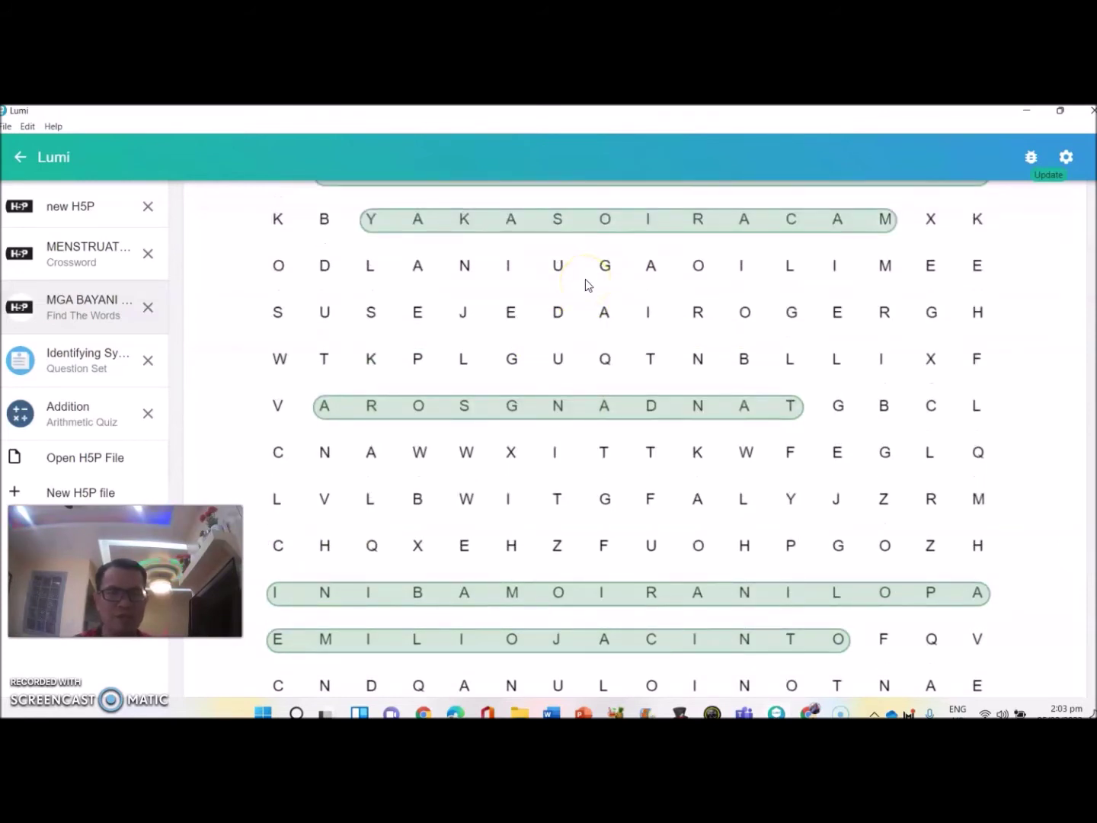
- Check the puzzle answers and show the solution for the words not yet found
{"action": "scroll", "coordinate": [849, 323], "scroll_direction": "down", "scroll_amount": 5}
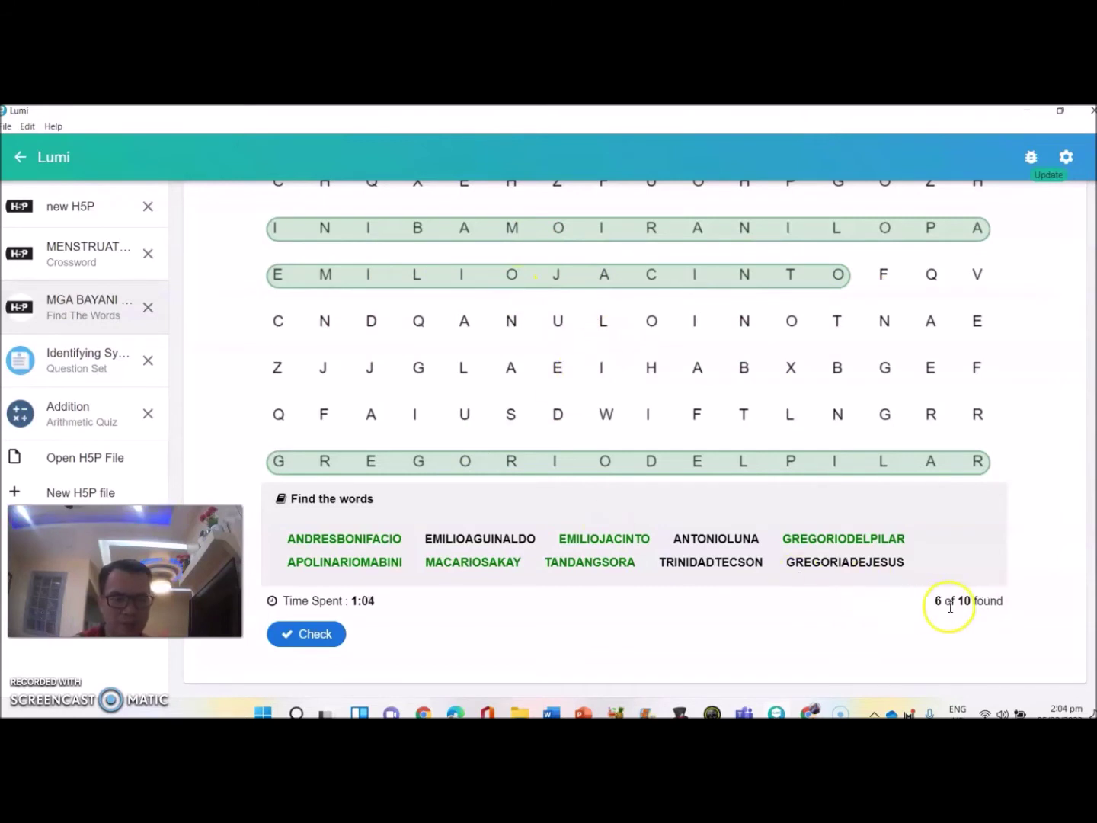
{"action": "left_click", "coordinate": [320, 641]}
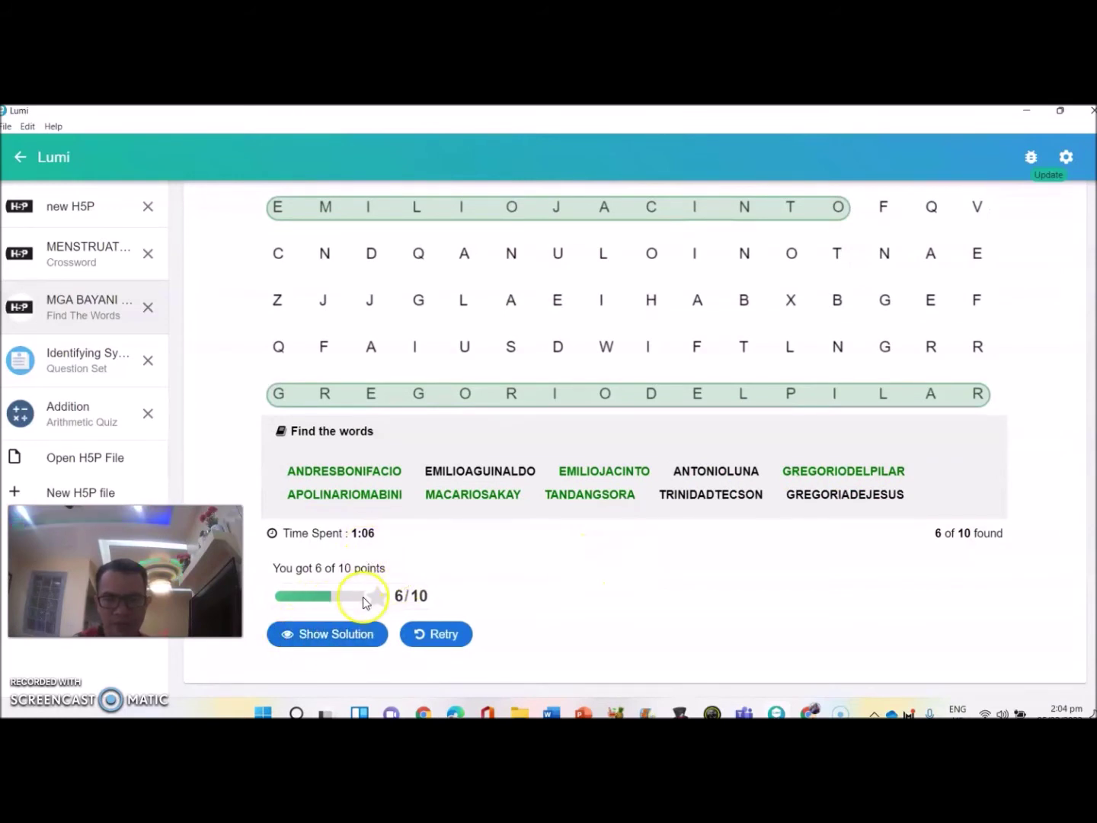
{"action": "left_click", "coordinate": [359, 635]}
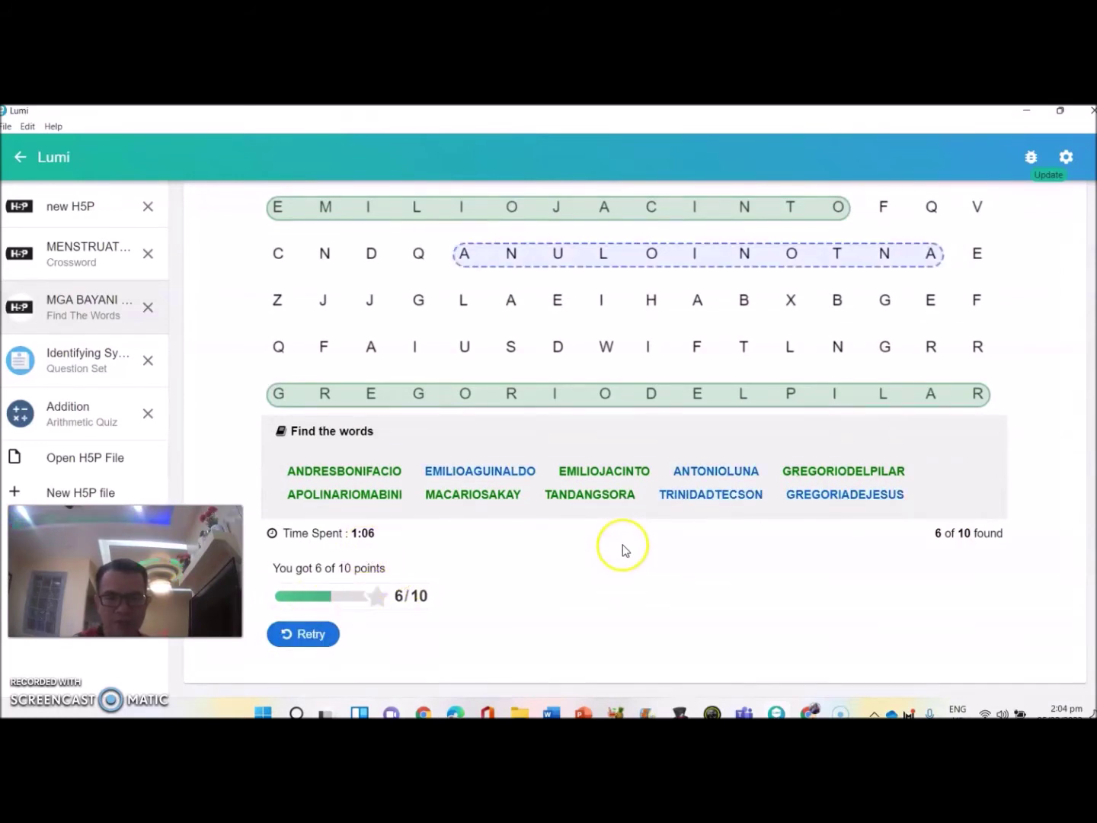
- Examine the solved letter grid, the word list and the score of the puzzle
{"action": "scroll", "coordinate": [604, 567], "scroll_direction": "up", "scroll_amount": 4}
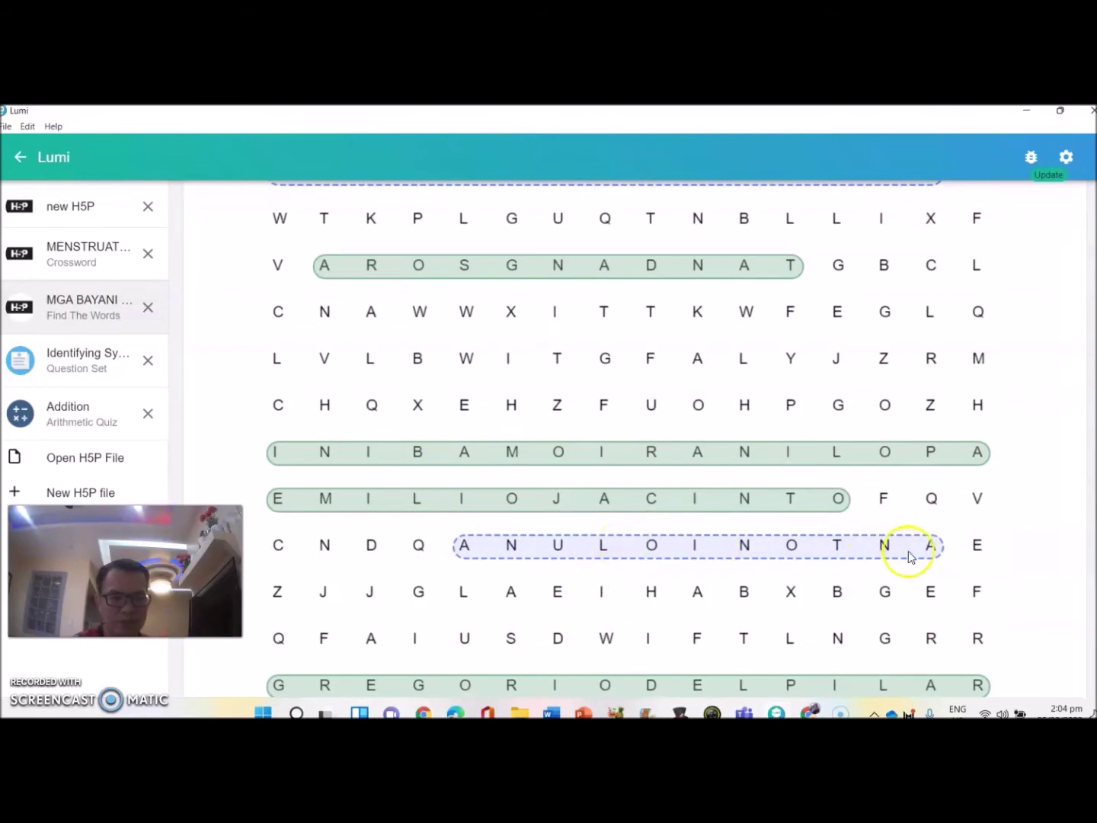
{"action": "scroll", "coordinate": [570, 534], "scroll_direction": "up", "scroll_amount": 4}
{"action": "scroll", "coordinate": [455, 455], "scroll_direction": "up", "scroll_amount": 1}
{"action": "scroll", "coordinate": [456, 458], "scroll_direction": "down", "scroll_amount": 7}
{"action": "scroll", "coordinate": [457, 463], "scroll_direction": "down", "scroll_amount": 1}
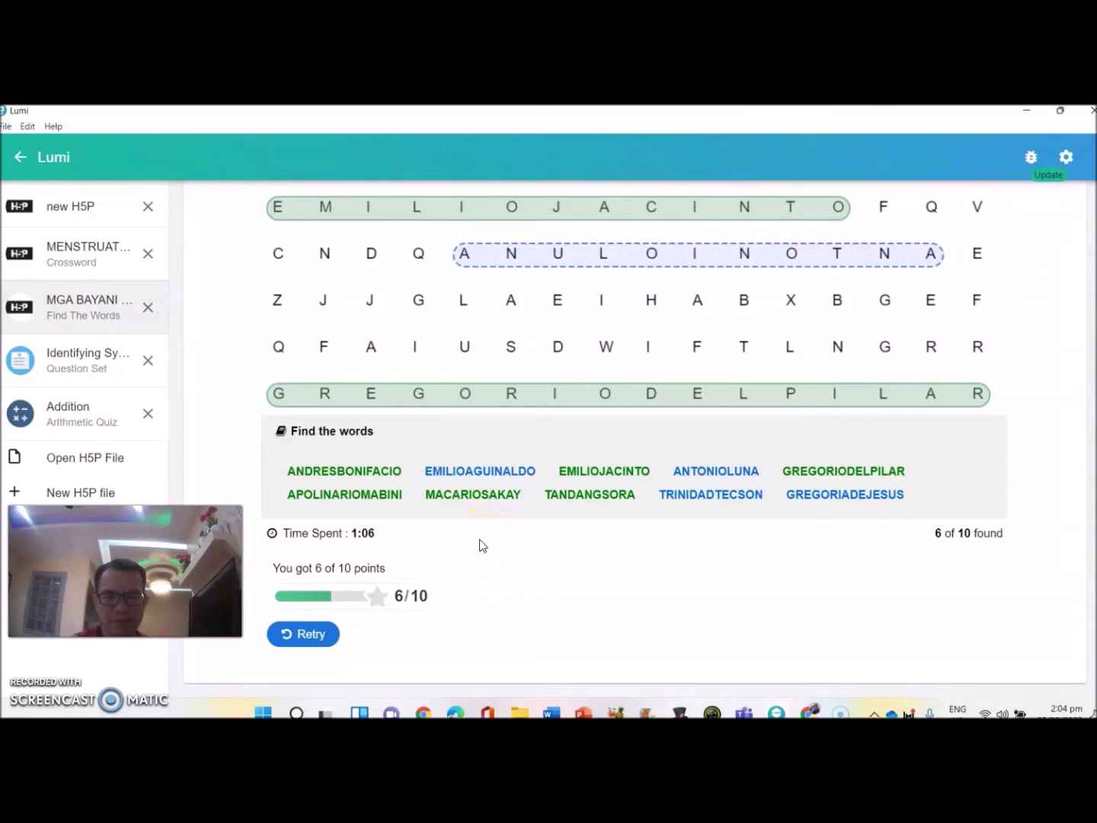
{"action": "scroll", "coordinate": [480, 545], "scroll_direction": "up", "scroll_amount": 1}
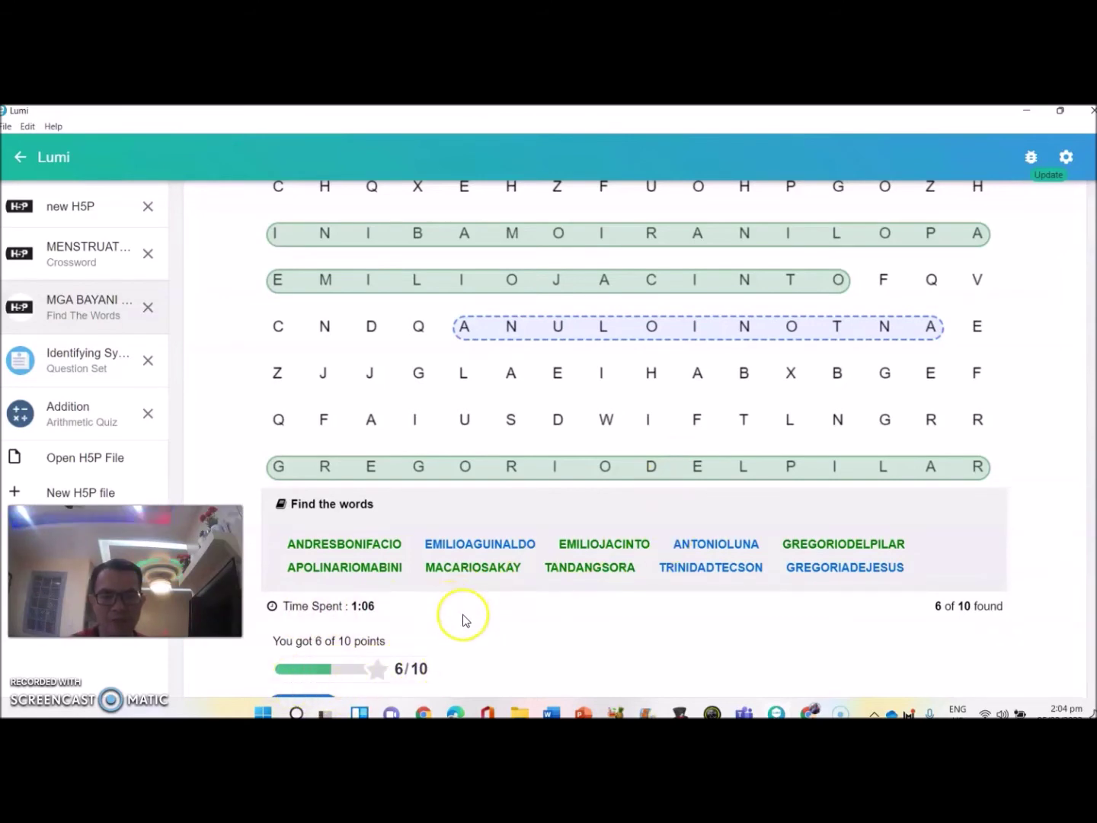
{"action": "scroll", "coordinate": [495, 621], "scroll_direction": "down", "scroll_amount": 1}
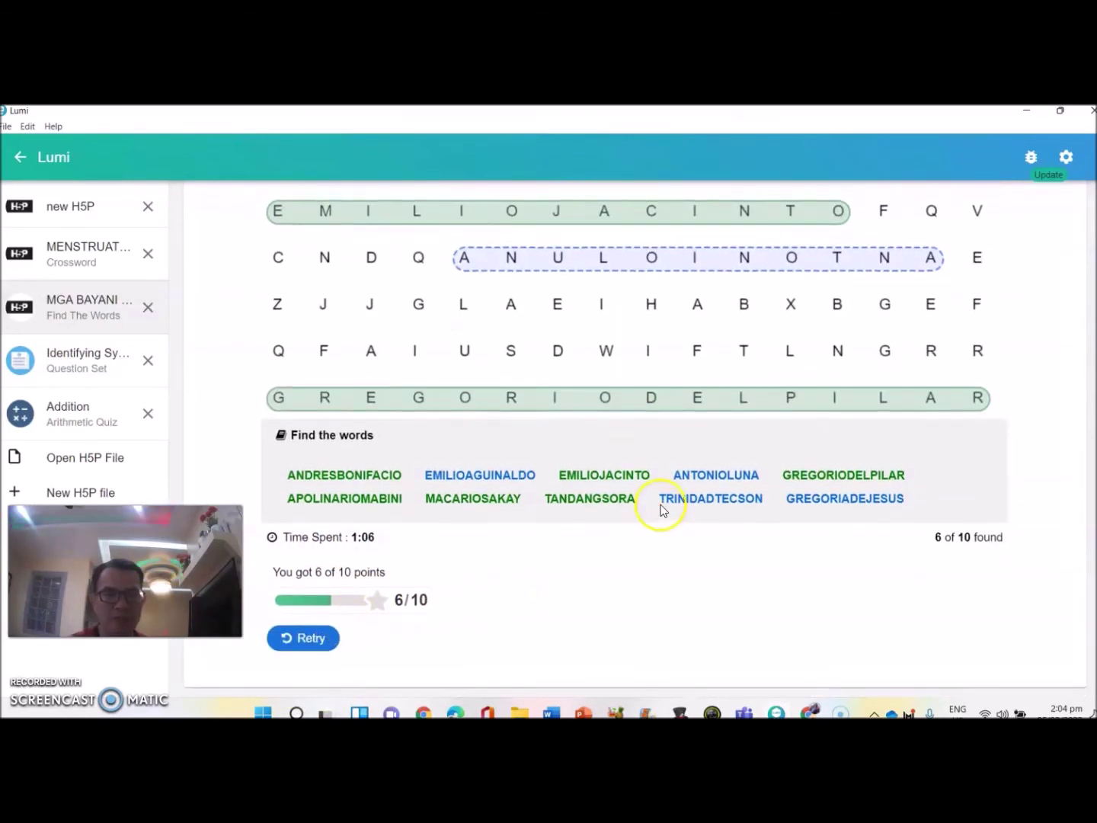
{"action": "scroll", "coordinate": [659, 510], "scroll_direction": "up", "scroll_amount": 8}
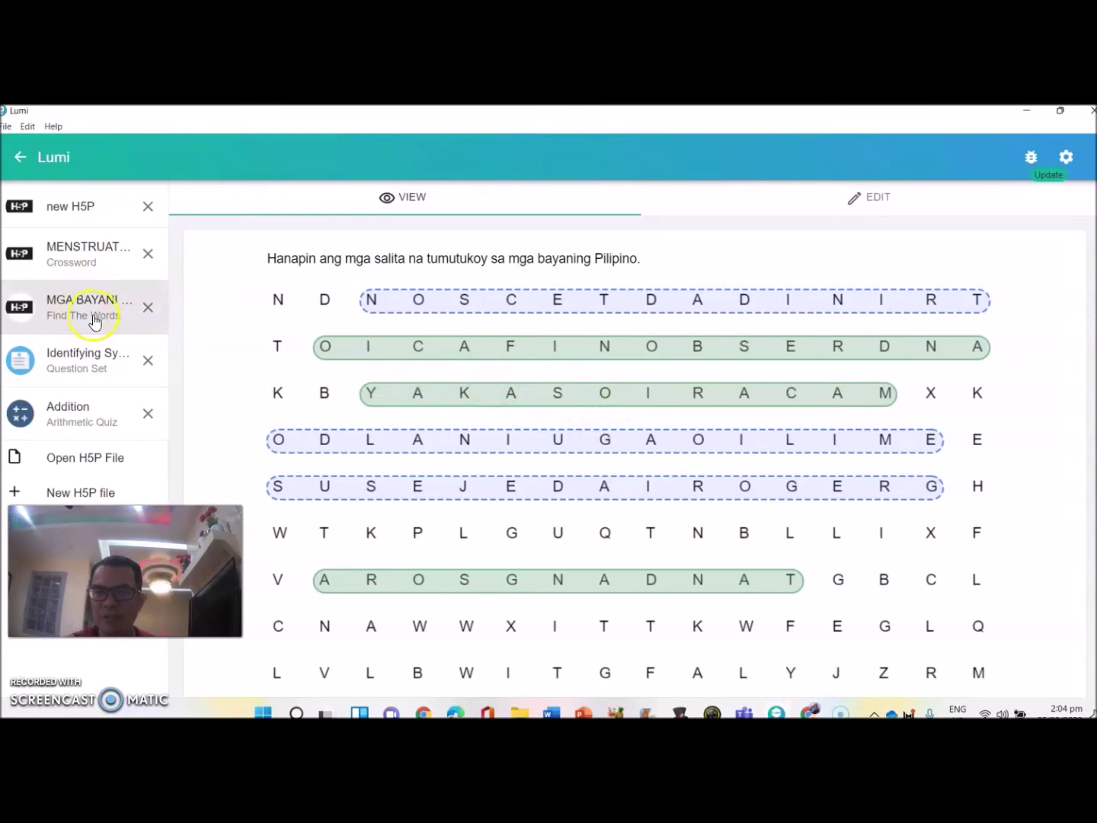
- Review the export format and reporter options for the MGA BAYANI word search, leaving without exporting
{"action": "left_click", "coordinate": [8, 128]}
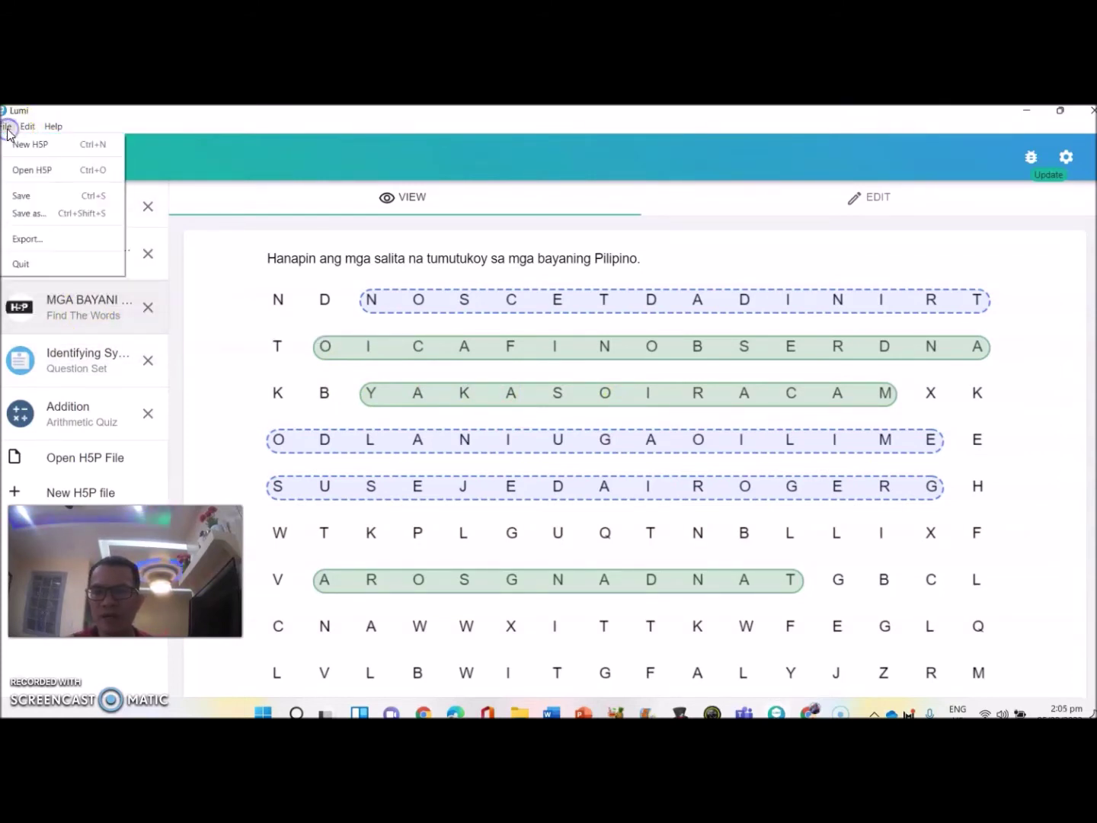
{"action": "left_click", "coordinate": [47, 239]}
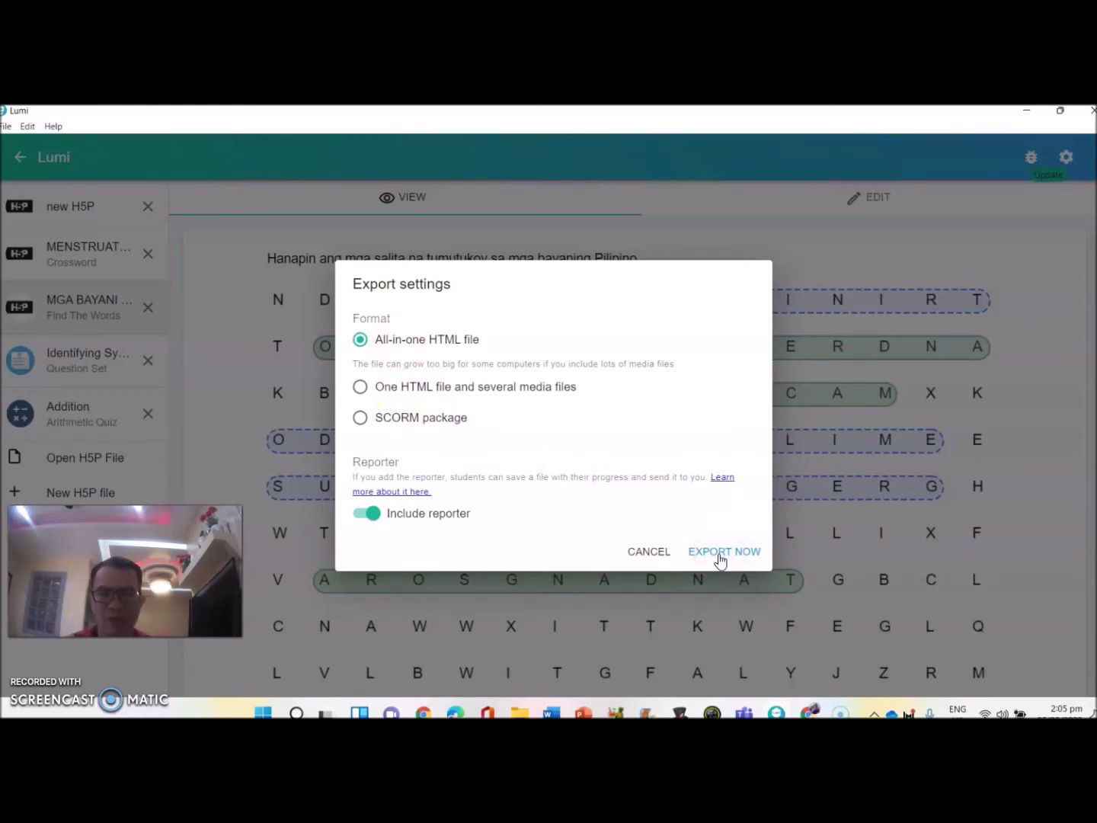
{"action": "left_click", "coordinate": [815, 243]}
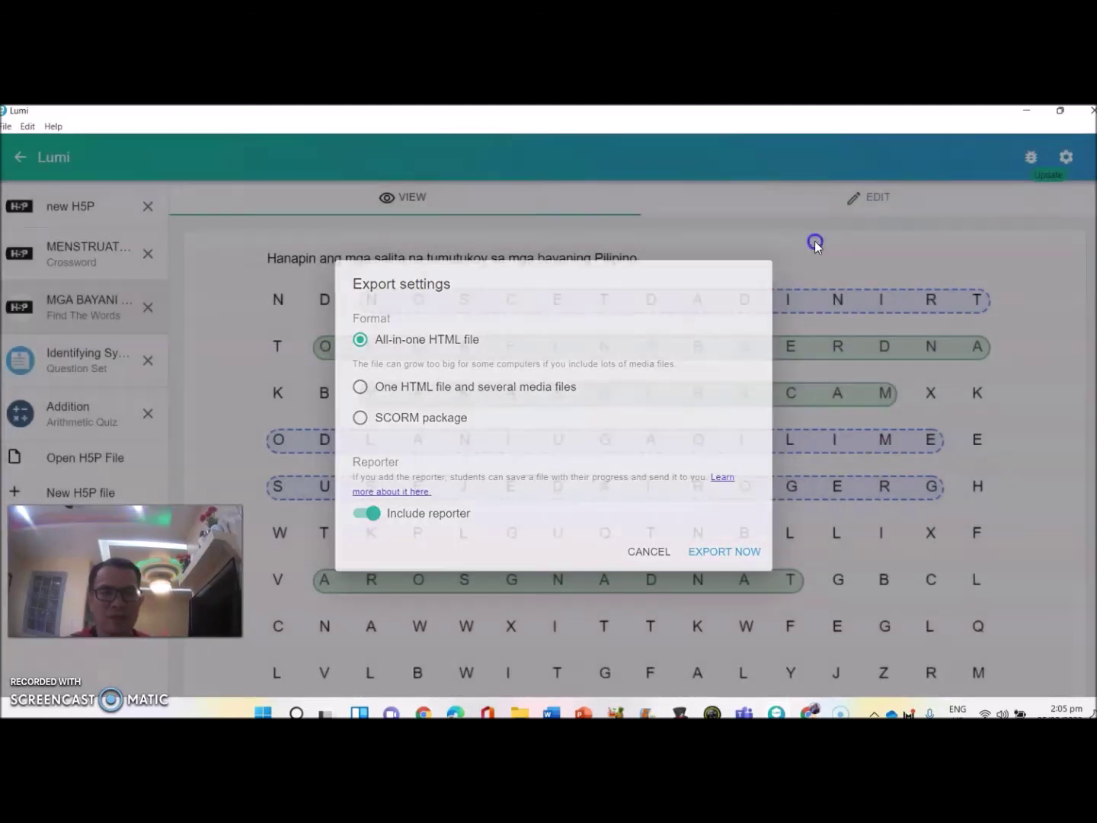
- Open the MENSTRUATION crossword and examine its title, task description and list of words
{"action": "left_click", "coordinate": [98, 264]}
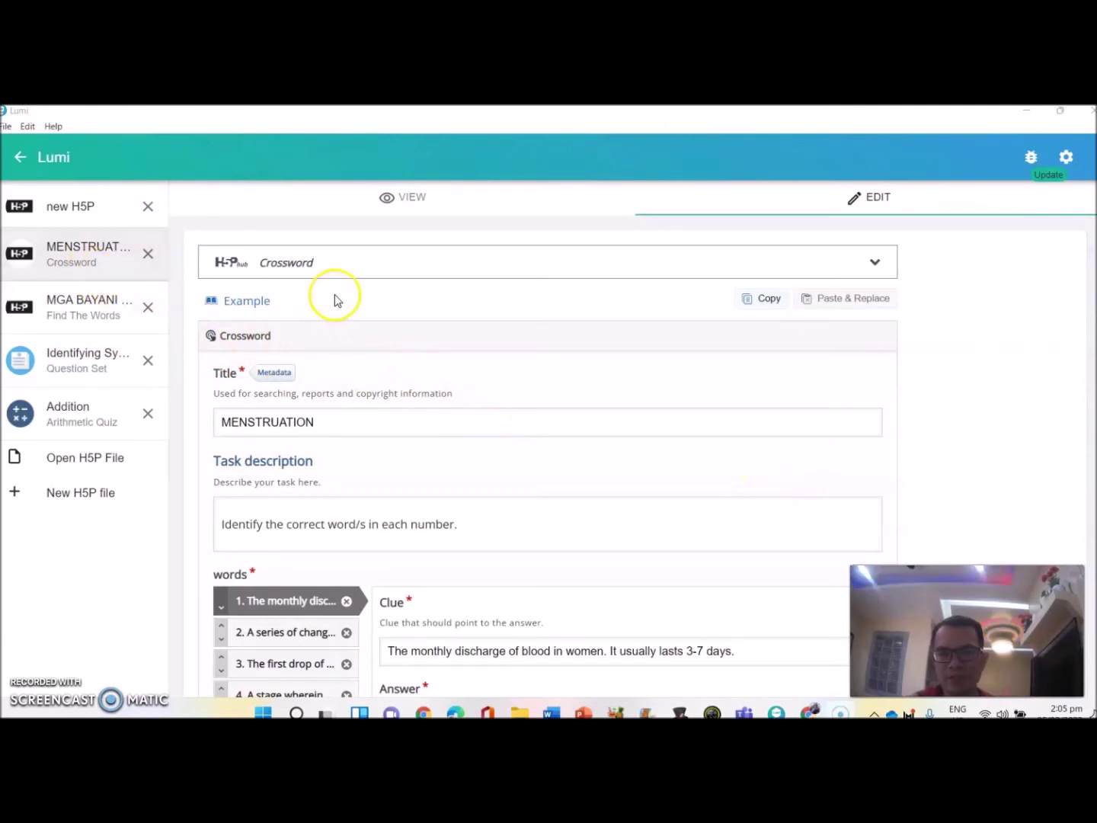
{"action": "scroll", "coordinate": [339, 354], "scroll_direction": "down", "scroll_amount": 2}
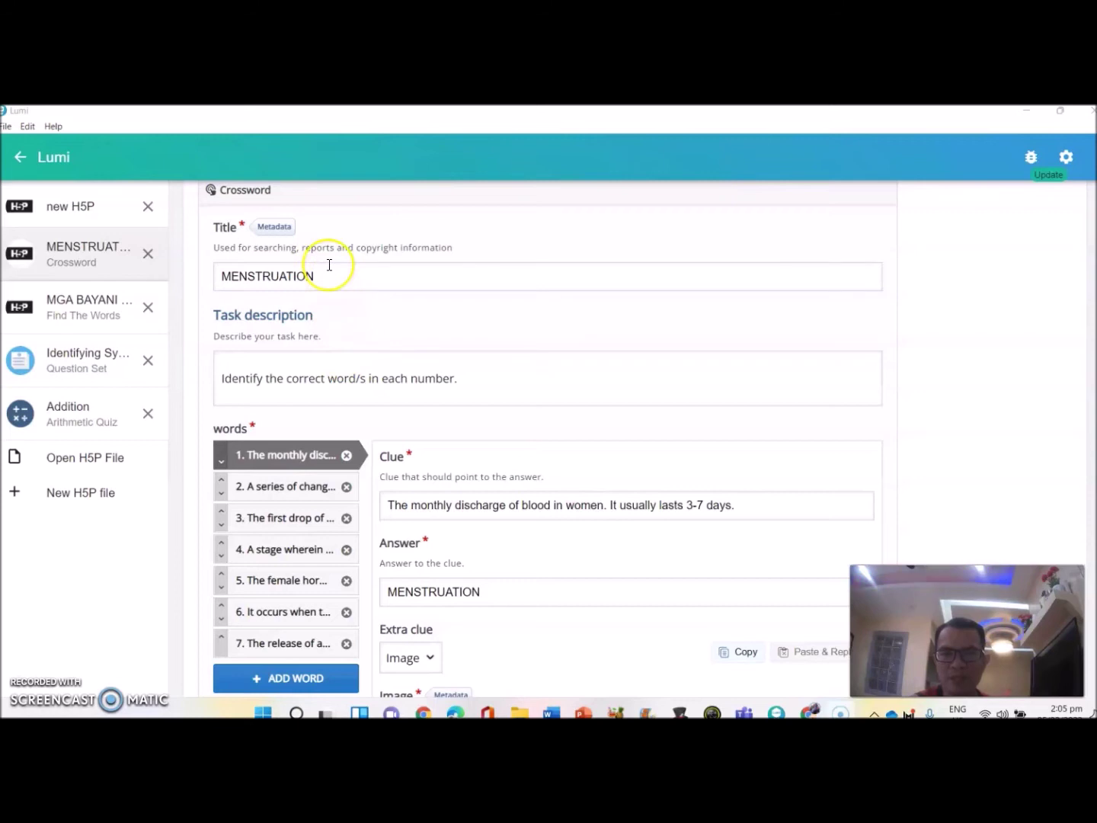
{"action": "double_click", "coordinate": [301, 276]}
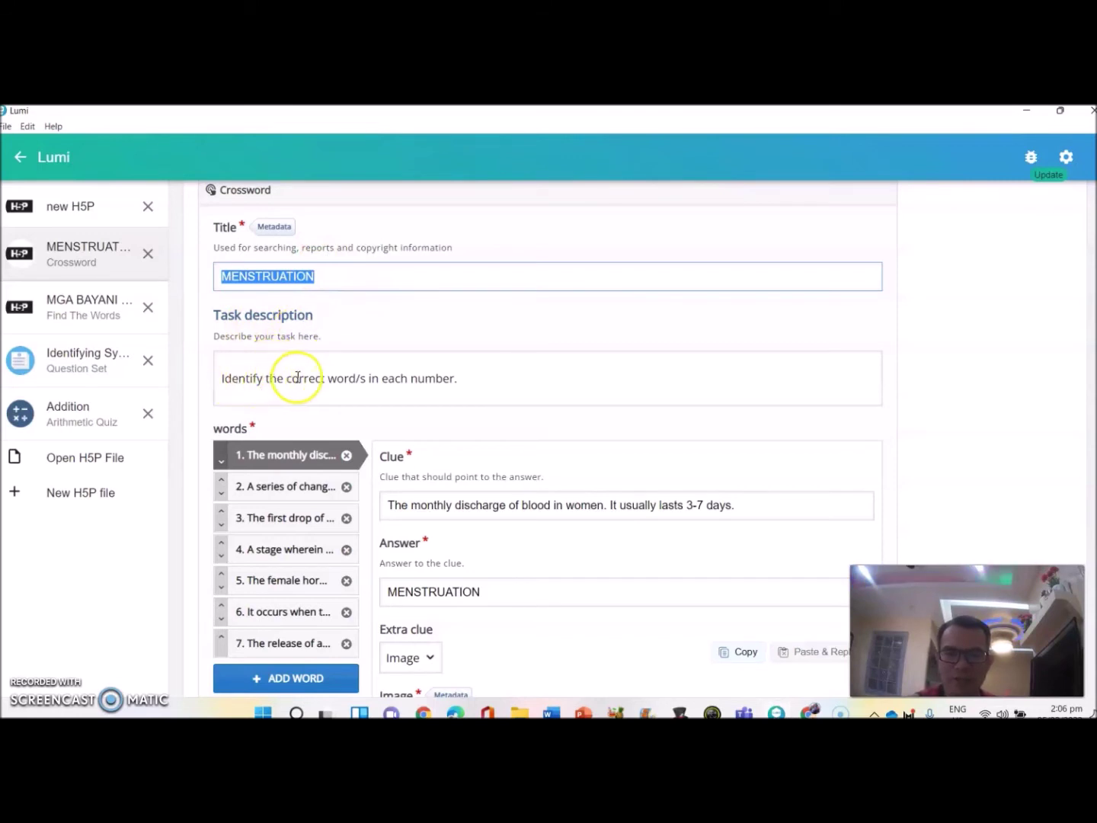
{"action": "left_click", "coordinate": [472, 380]}
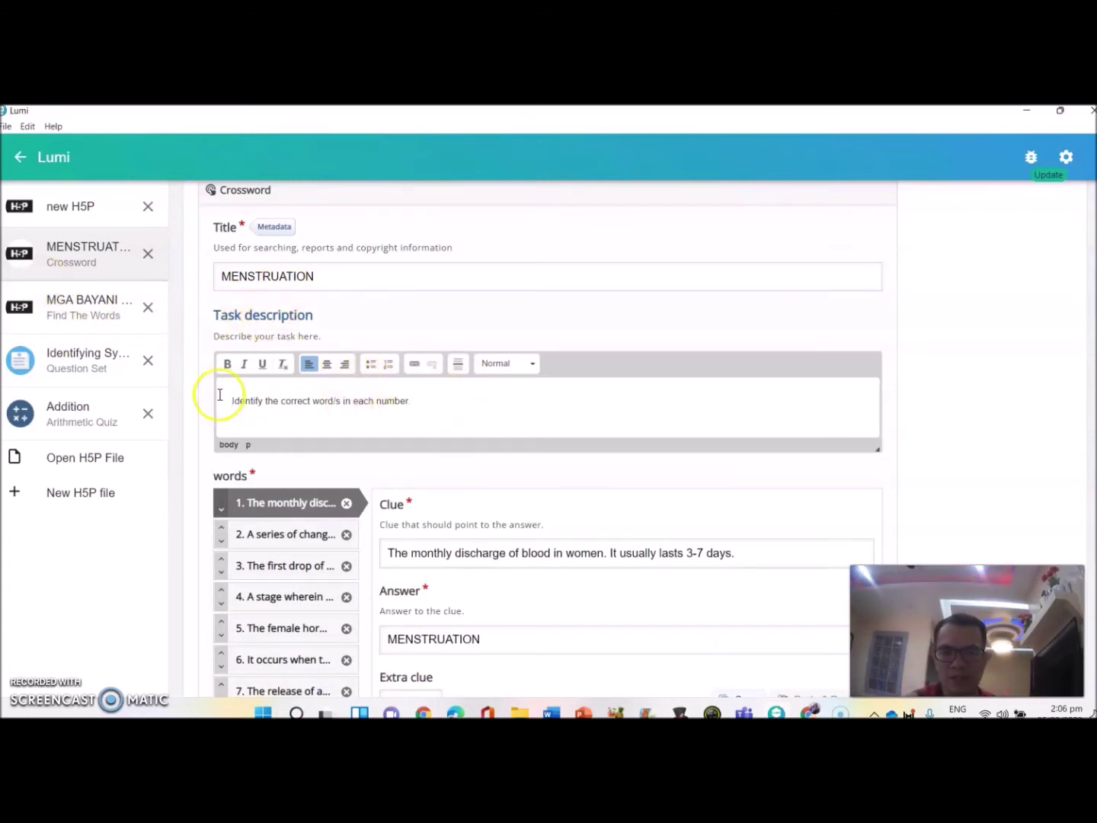
{"action": "left_click", "coordinate": [419, 402]}
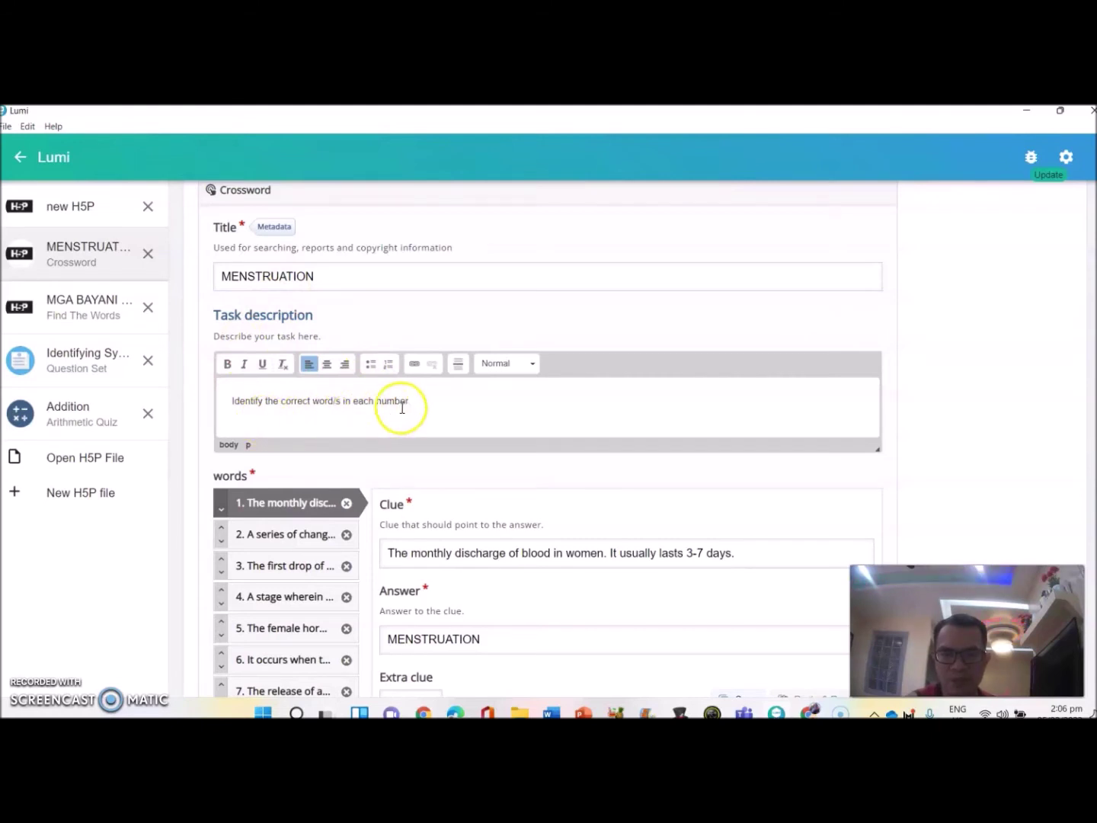
{"action": "type", "text": "."}
{"action": "scroll", "coordinate": [429, 403], "scroll_direction": "down", "scroll_amount": 2}
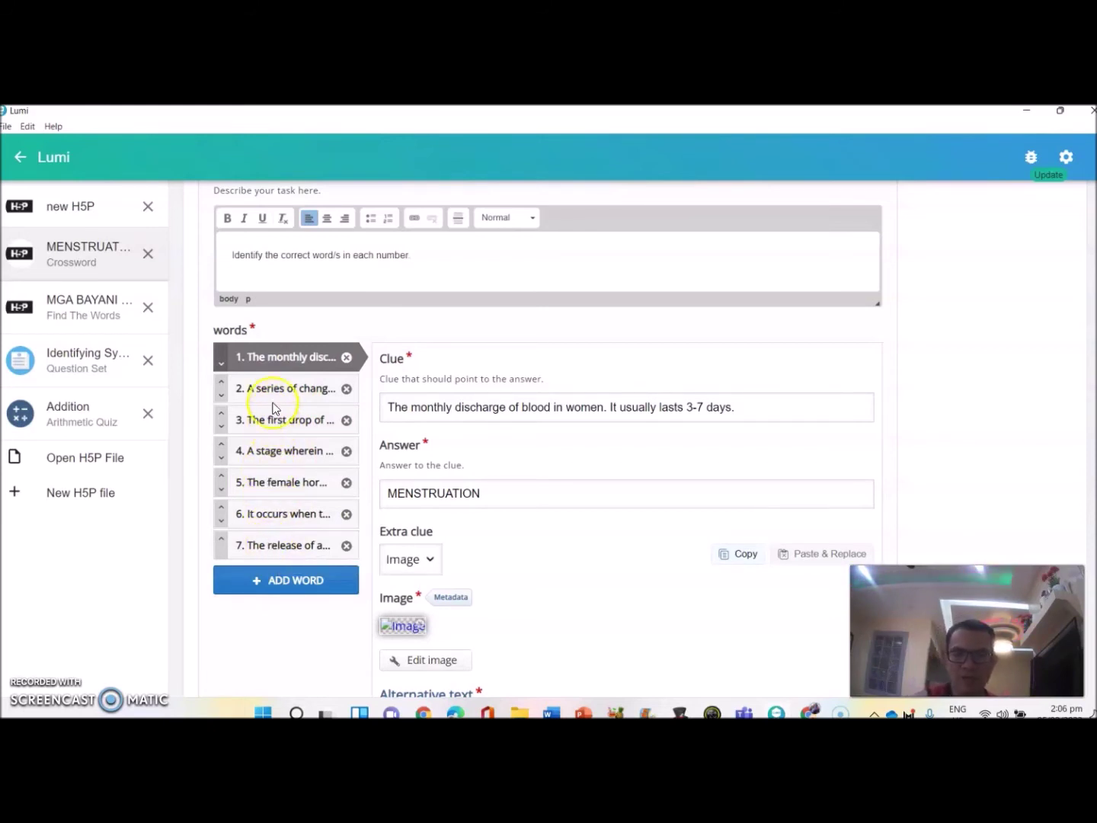
{"action": "scroll", "coordinate": [270, 428], "scroll_direction": "up", "scroll_amount": 1}
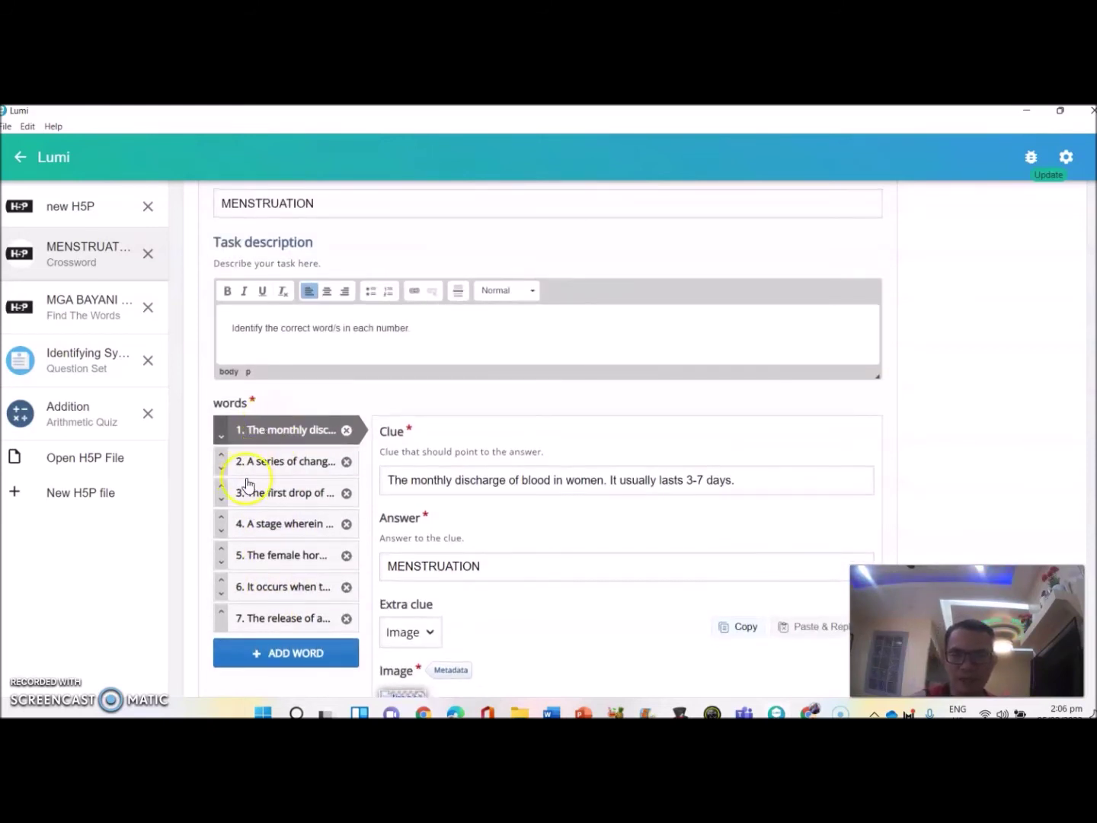
{"action": "scroll", "coordinate": [295, 466], "scroll_direction": "down", "scroll_amount": 1}
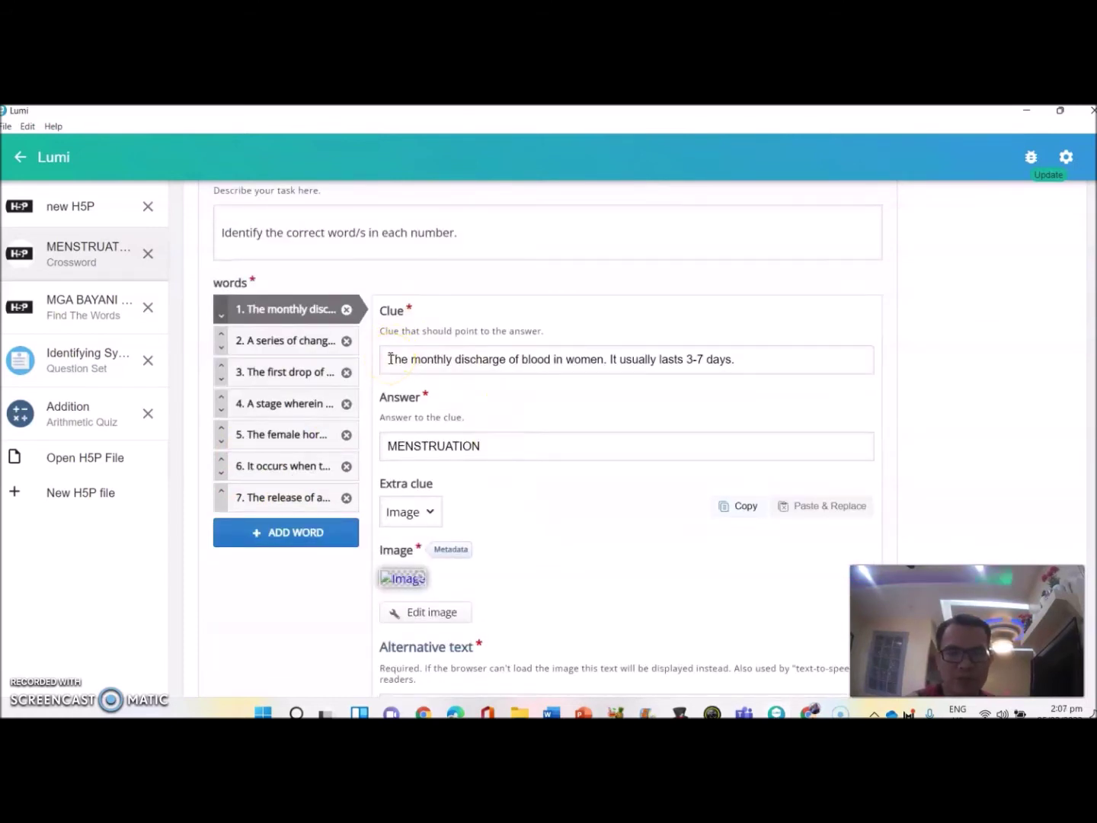
- Examine the clue and the answer of the crossword's first word
{"action": "left_click_drag", "start_coordinate": [389, 358], "coordinate": [747, 352]}
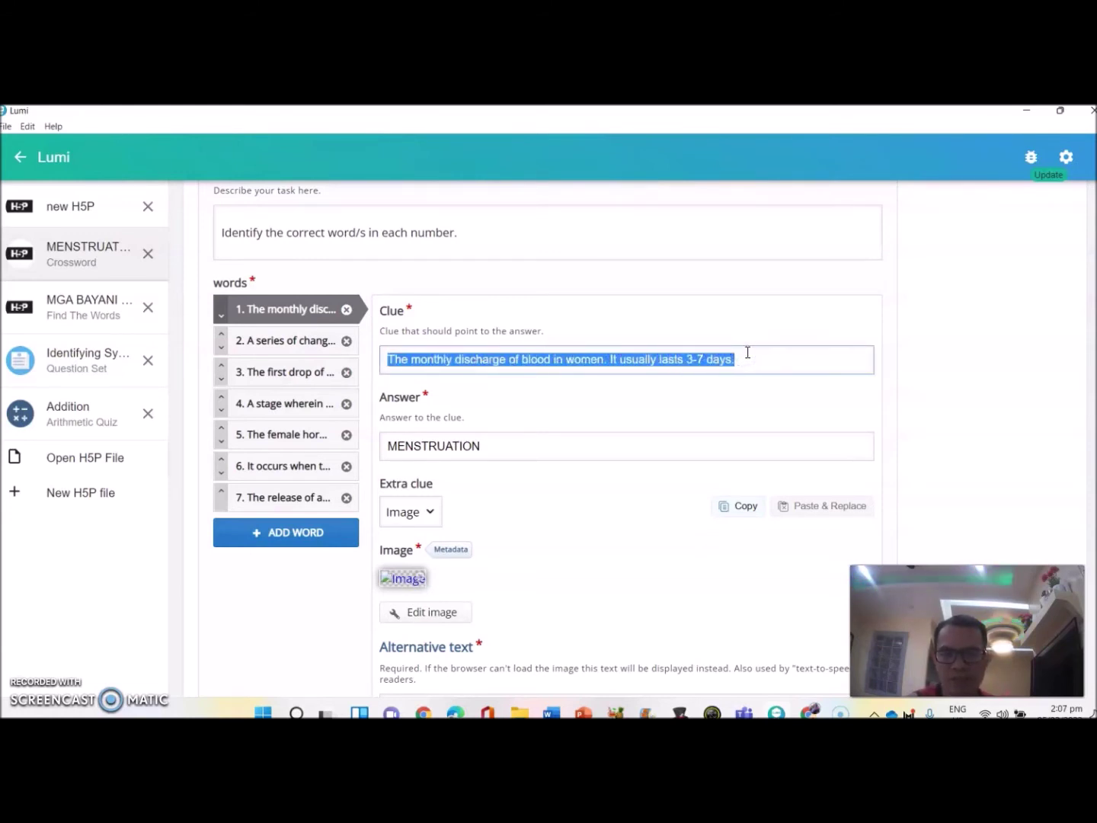
{"action": "left_click", "coordinate": [747, 352]}
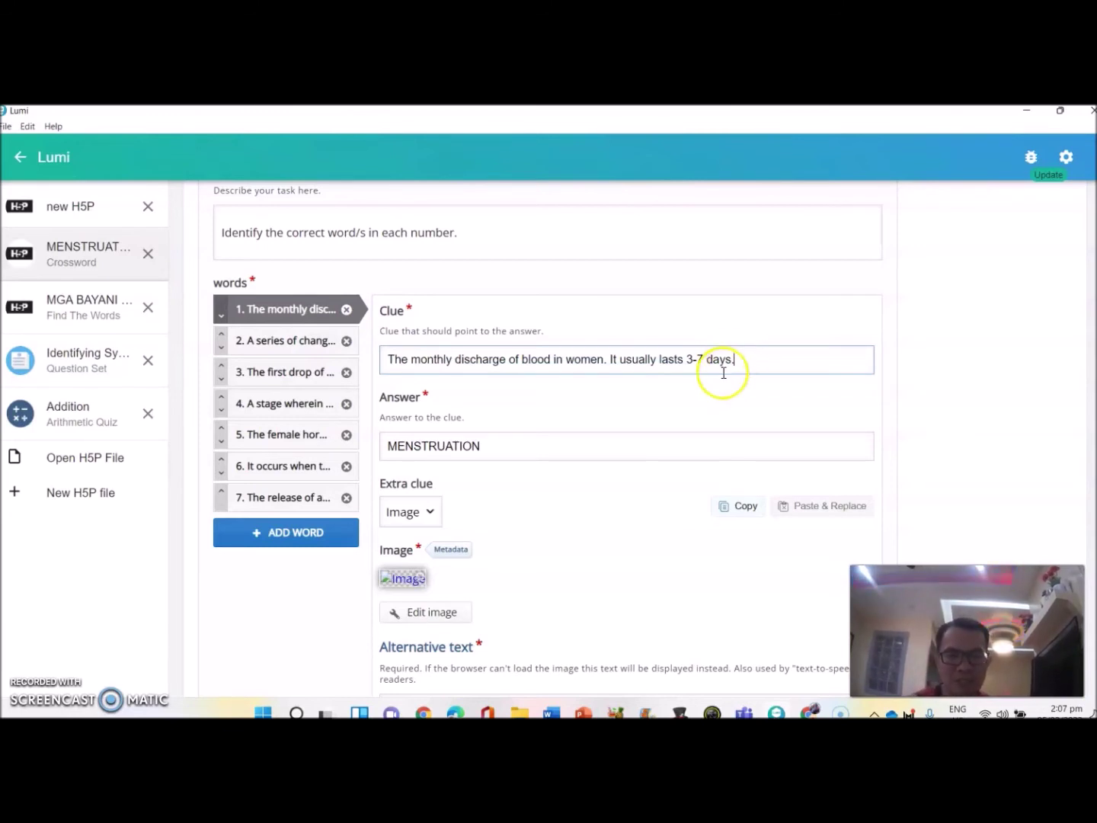
{"action": "left_click", "coordinate": [492, 444]}
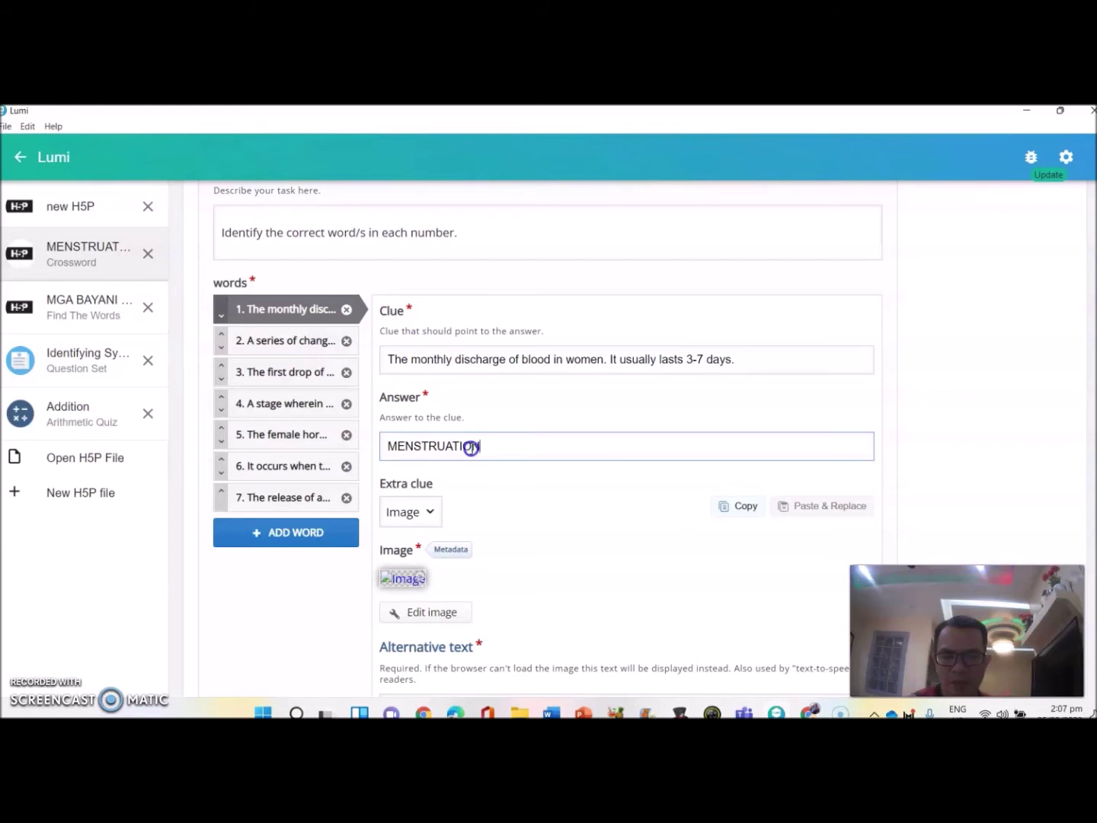
{"action": "left_click_drag", "start_coordinate": [481, 447], "coordinate": [386, 449]}
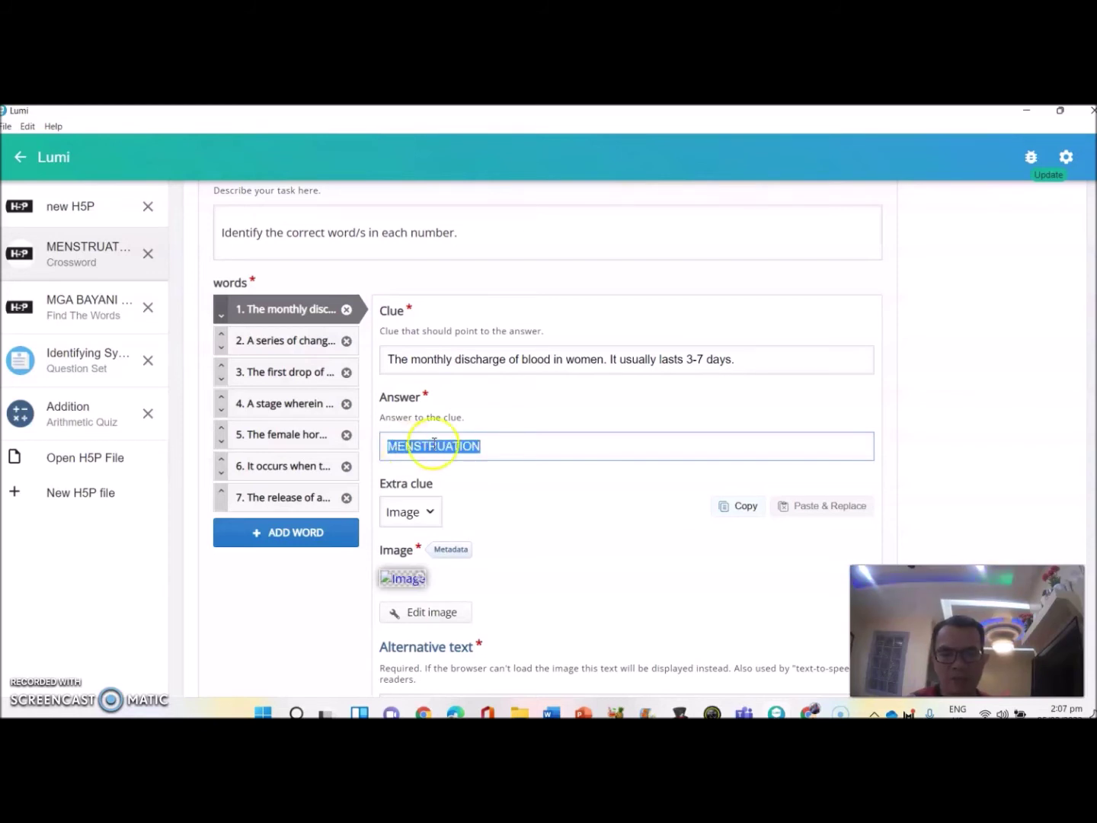
{"action": "left_click", "coordinate": [488, 449]}
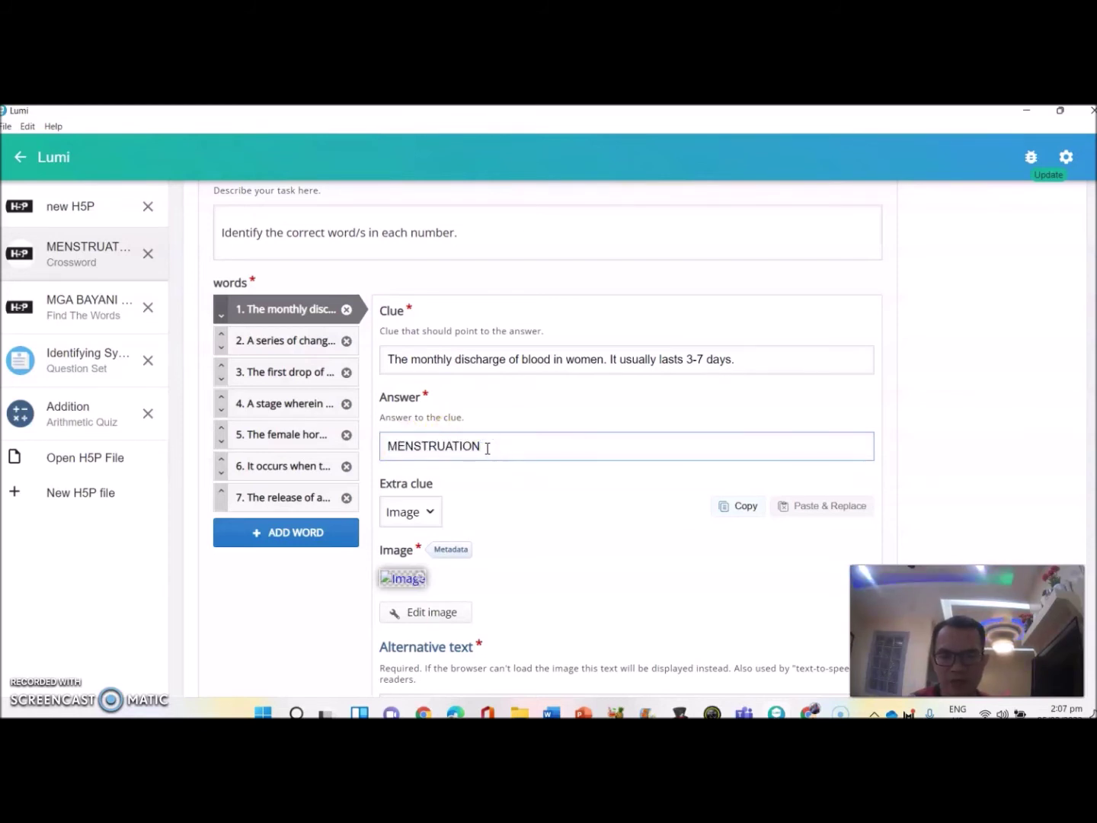
- Review the extra clue types and the image file selection for the first word, keeping the existing image
{"action": "scroll", "coordinate": [487, 449], "scroll_direction": "down", "scroll_amount": 2}
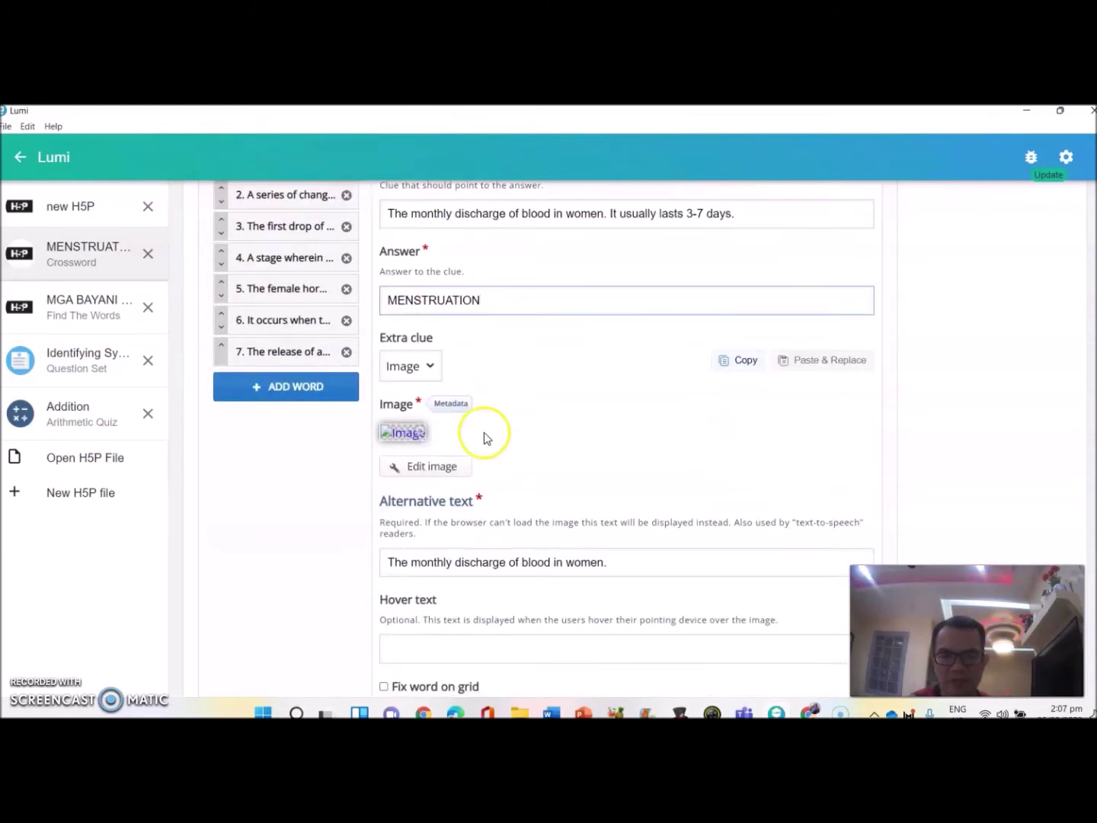
{"action": "left_click", "coordinate": [430, 368]}
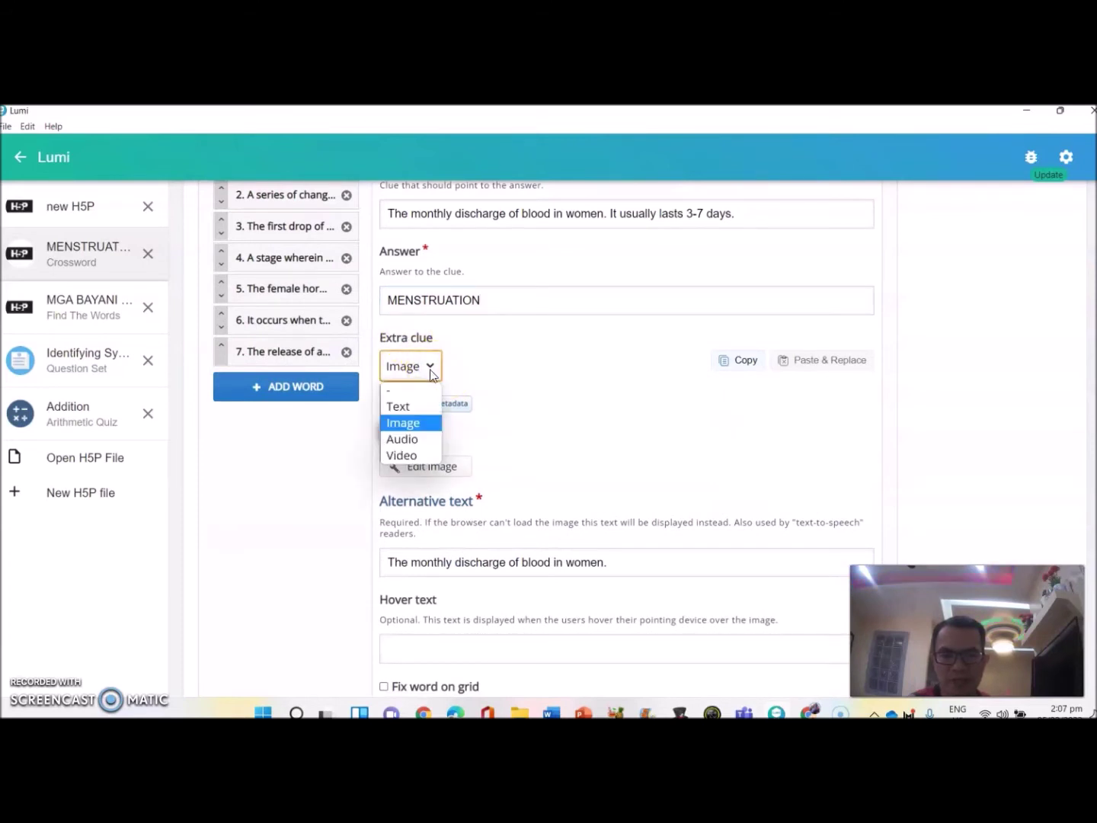
{"action": "left_click", "coordinate": [415, 455]}
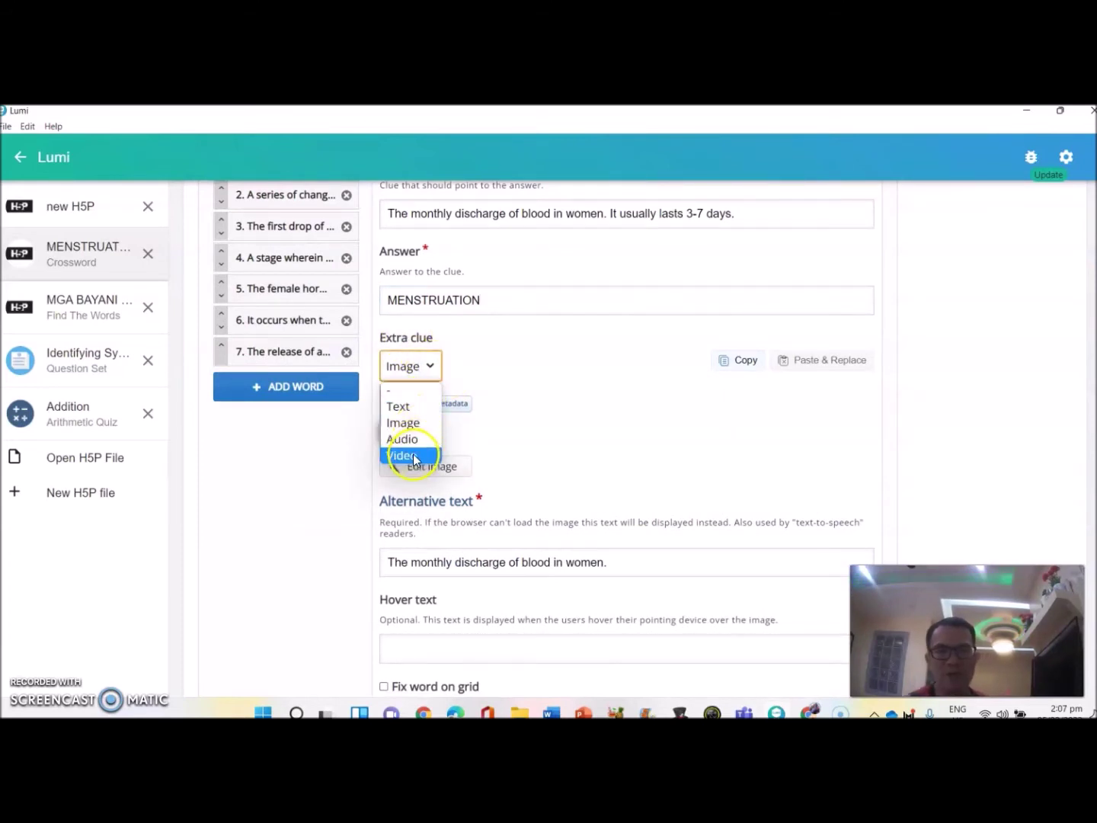
{"action": "left_click", "coordinate": [432, 369]}
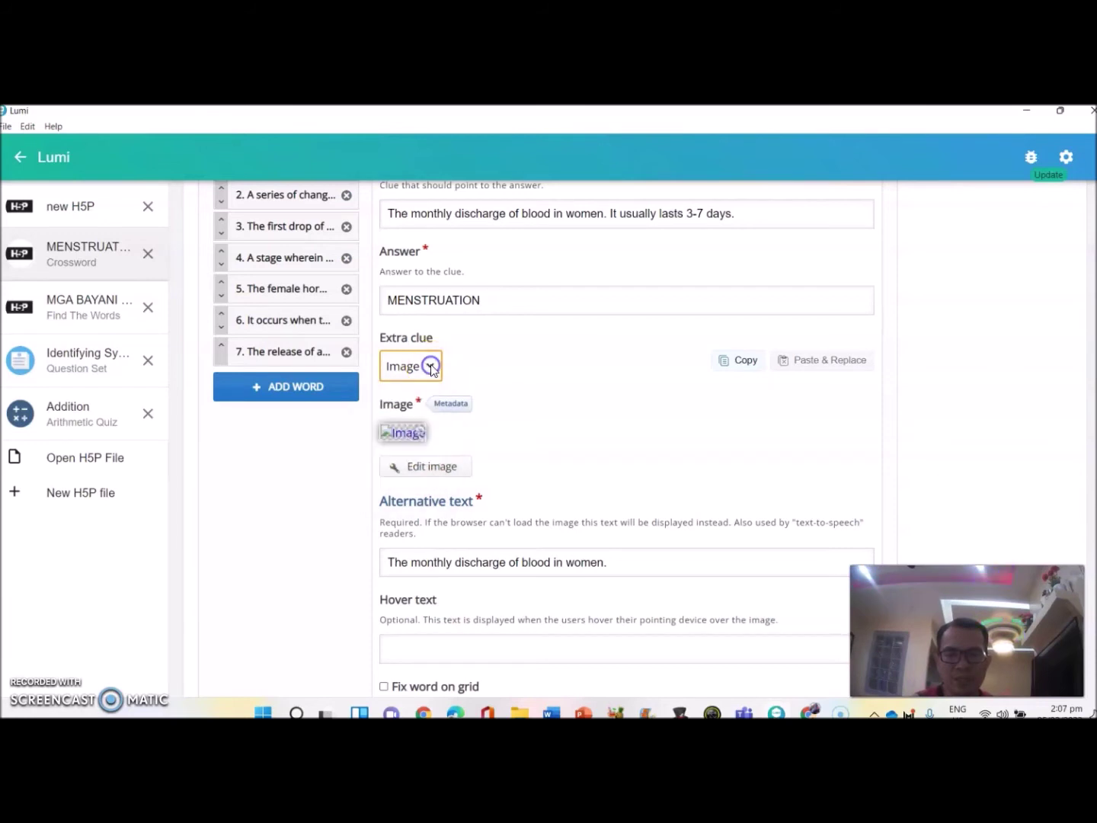
{"action": "left_click", "coordinate": [397, 433]}
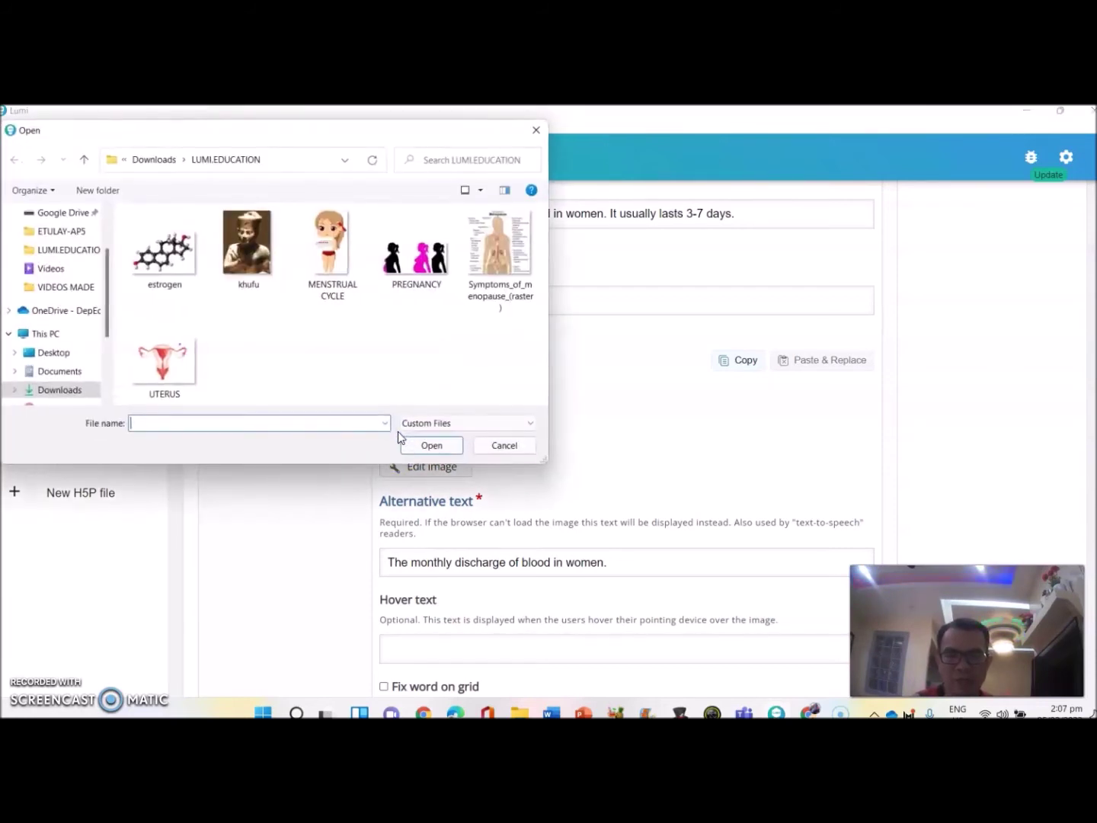
{"action": "left_click", "coordinate": [504, 445]}
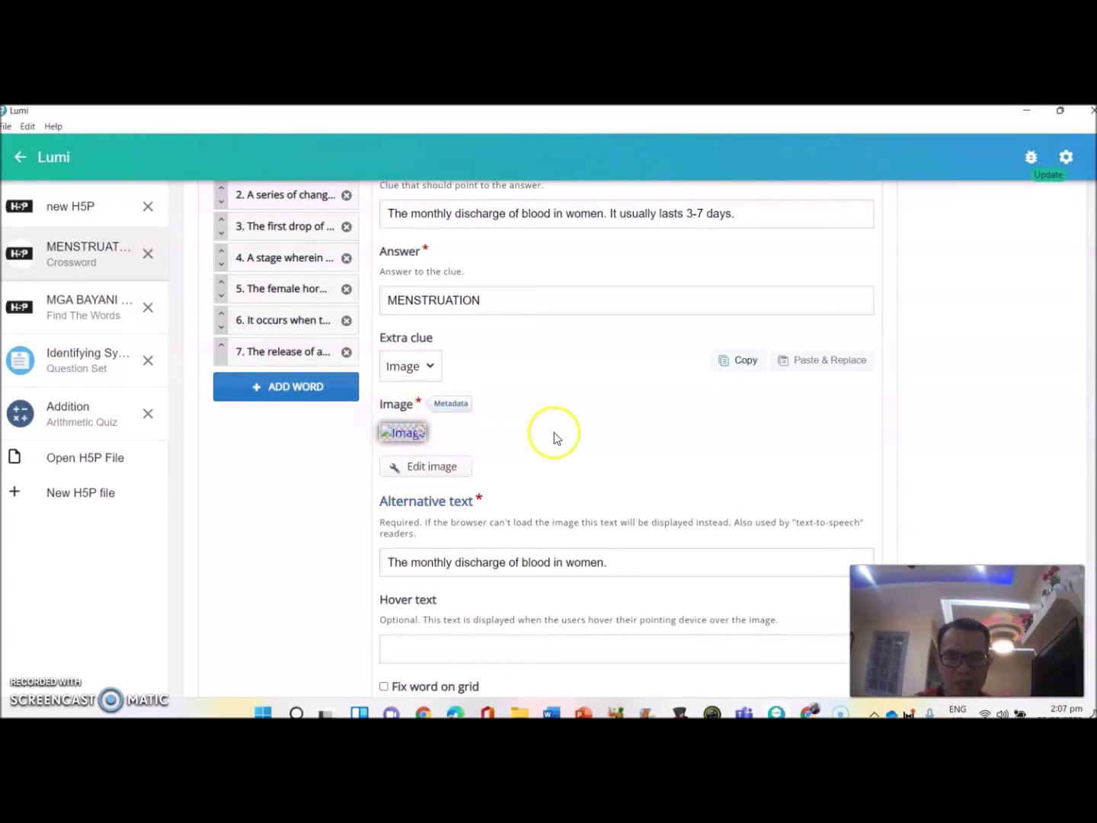
- Enable Fix word on grid for the first word to inspect its row, column and orientation settings, and disable it again
{"action": "scroll", "coordinate": [554, 435], "scroll_direction": "down", "scroll_amount": 2}
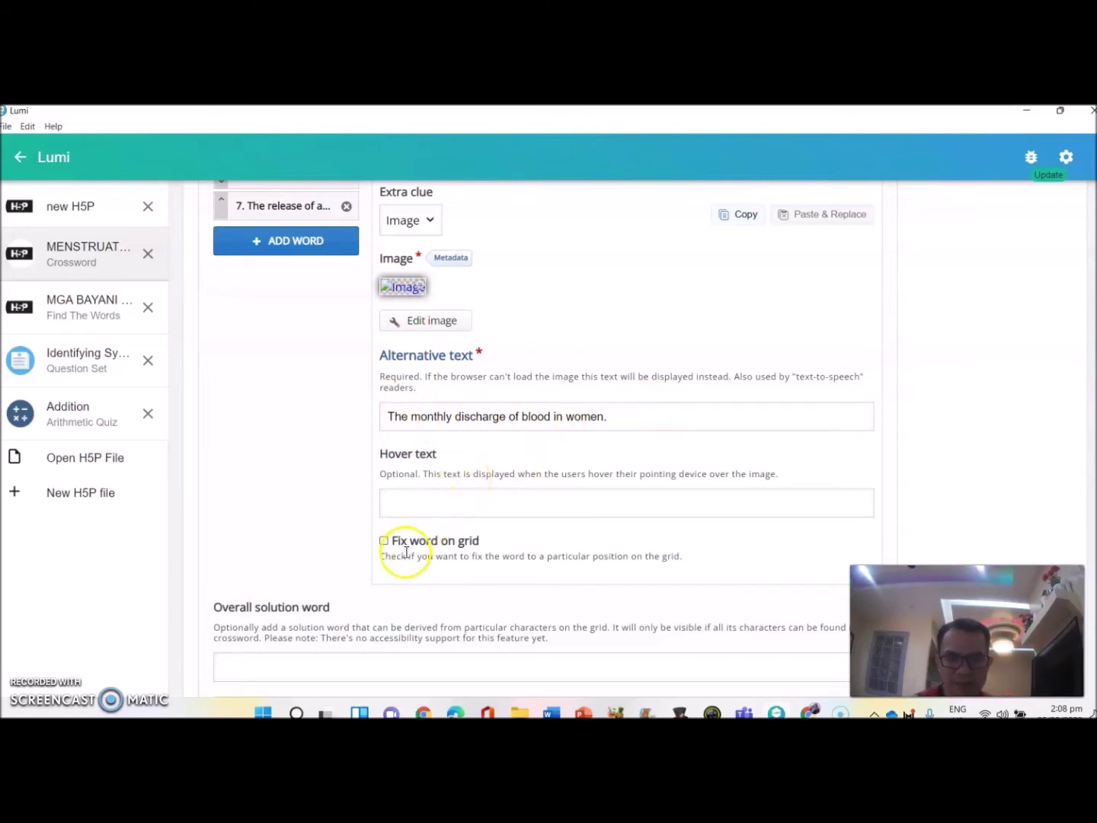
{"action": "left_click", "coordinate": [384, 540]}
{"action": "scroll", "coordinate": [501, 550], "scroll_direction": "down", "scroll_amount": 3}
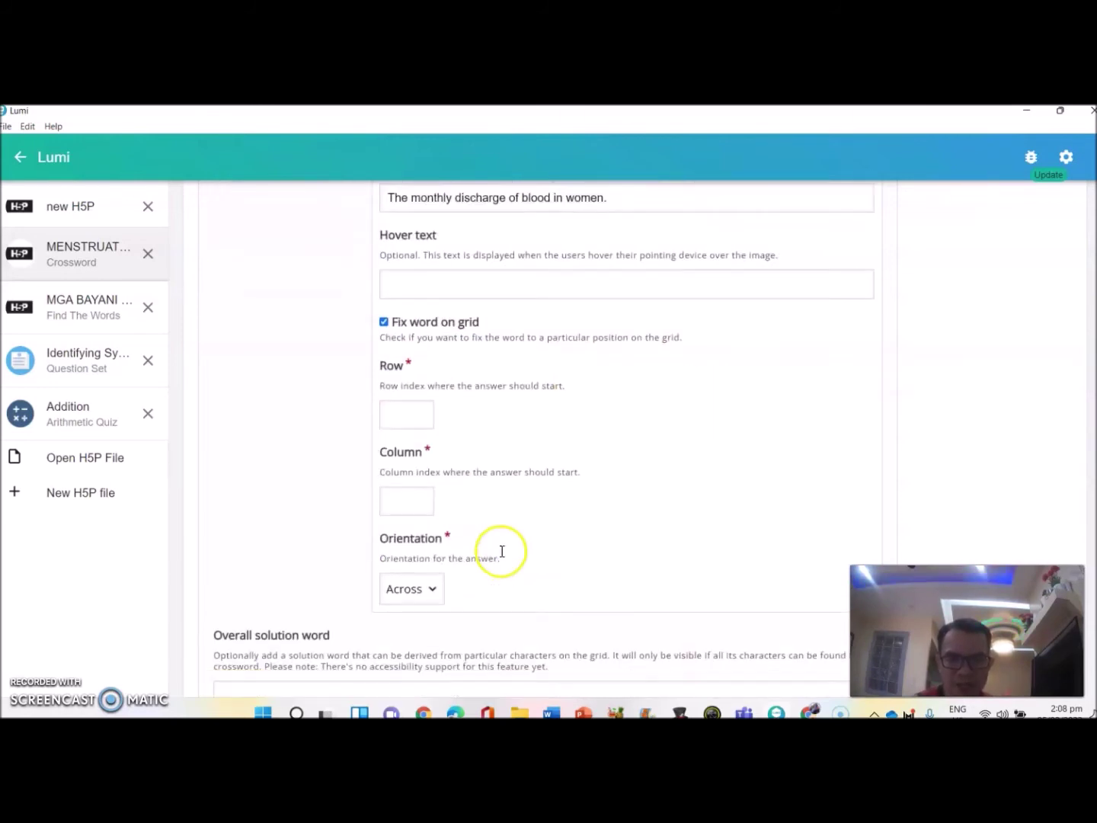
{"action": "left_click", "coordinate": [384, 323]}
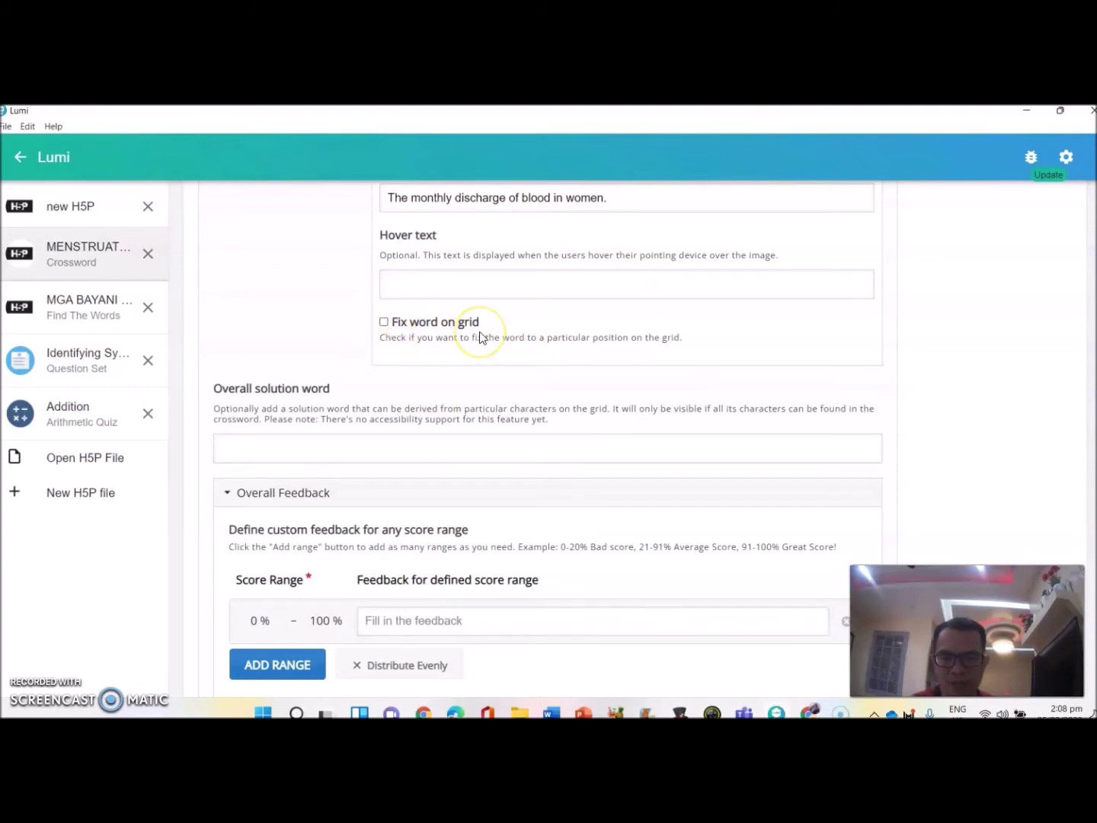
- Look over the crossword's overall solution word and overall feedback settings and return to the start of the form
{"action": "scroll", "coordinate": [481, 337], "scroll_direction": "down", "scroll_amount": 2}
{"action": "scroll", "coordinate": [480, 338], "scroll_direction": "up", "scroll_amount": 5}
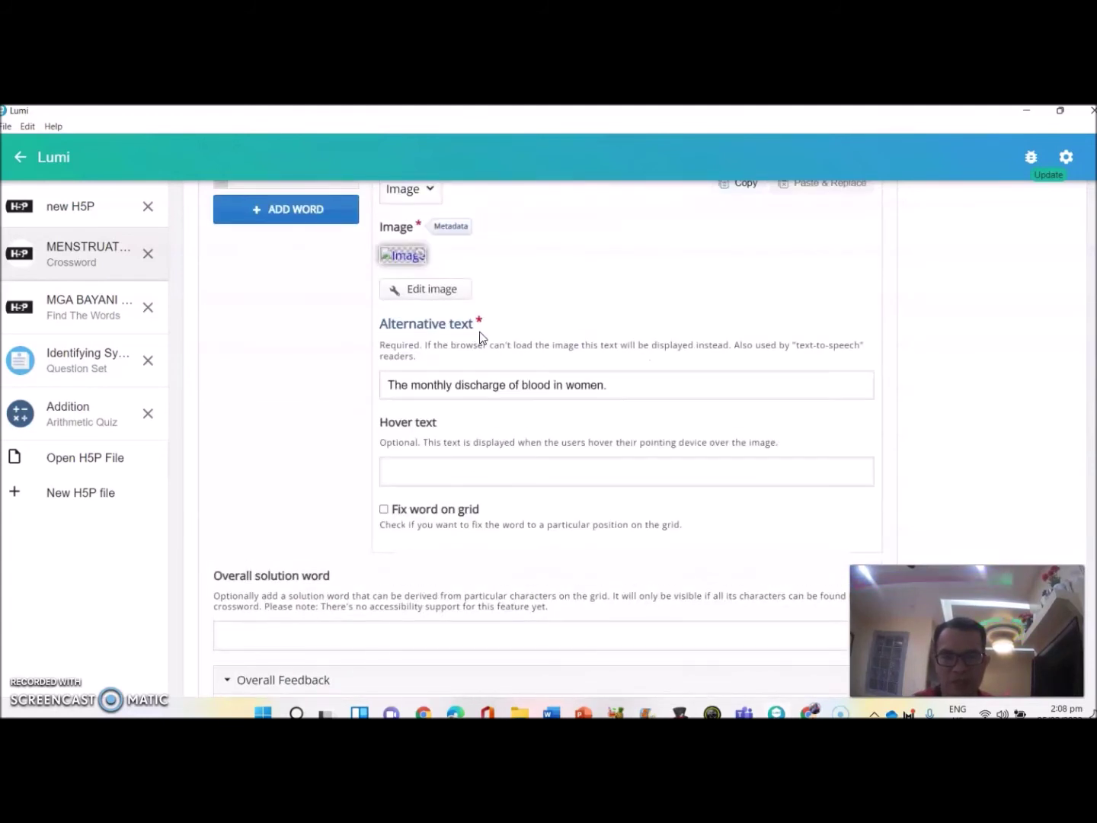
{"action": "scroll", "coordinate": [481, 337], "scroll_direction": "down", "scroll_amount": 3}
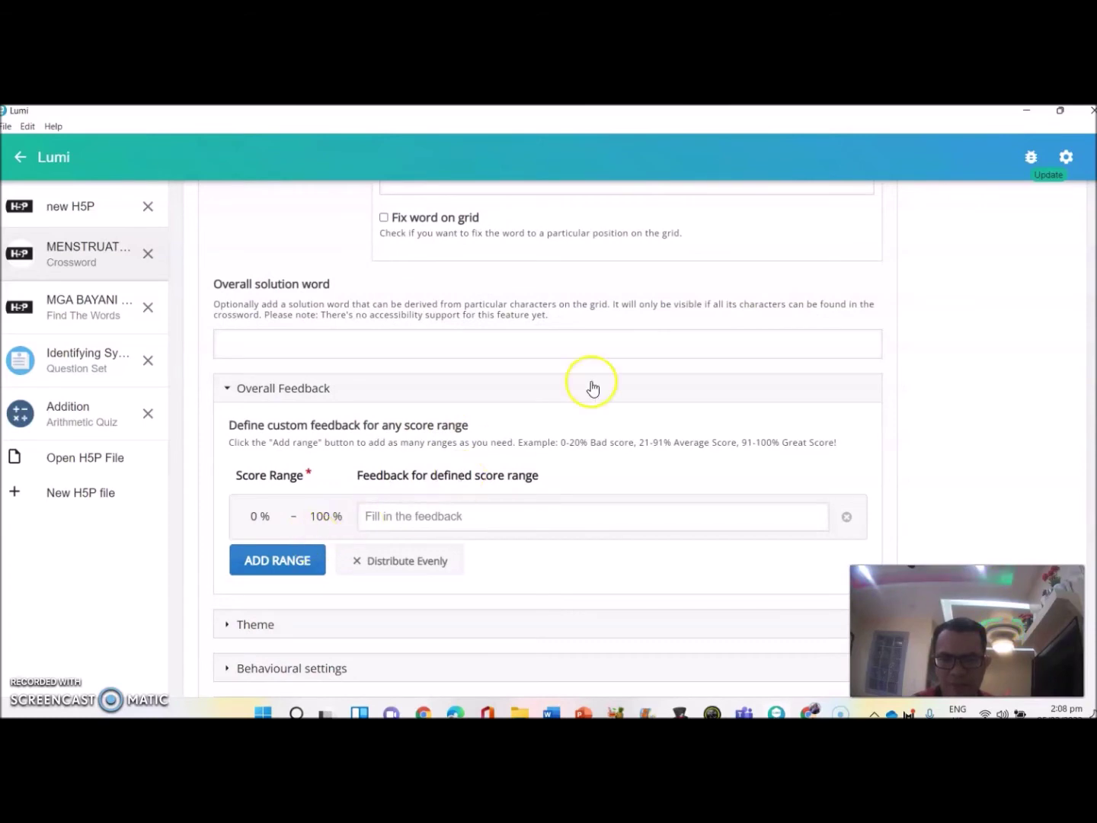
{"action": "scroll", "coordinate": [571, 392], "scroll_direction": "up", "scroll_amount": 10}
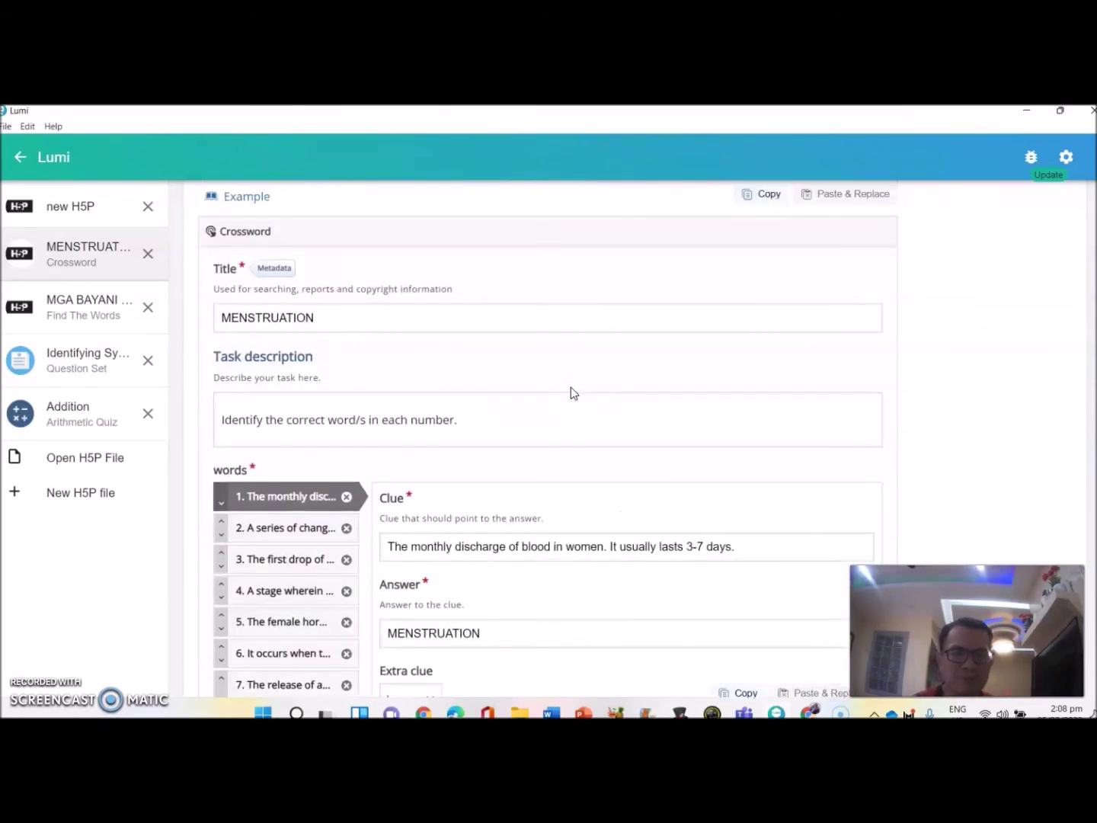
{"action": "scroll", "coordinate": [572, 393], "scroll_direction": "up", "scroll_amount": 2}
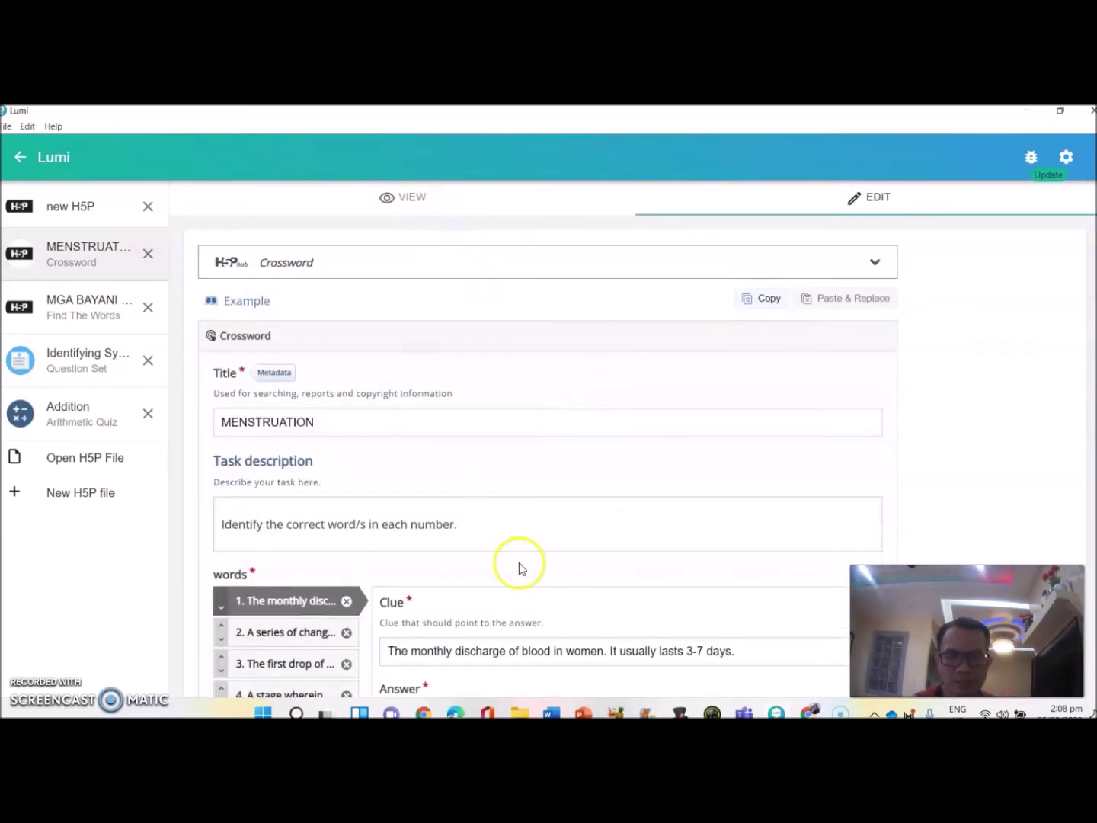
- Examine the second word's clue, its answer, the available extra clue types and its remaining settings, keeping the image clue
{"action": "scroll", "coordinate": [503, 534], "scroll_direction": "down", "scroll_amount": 3}
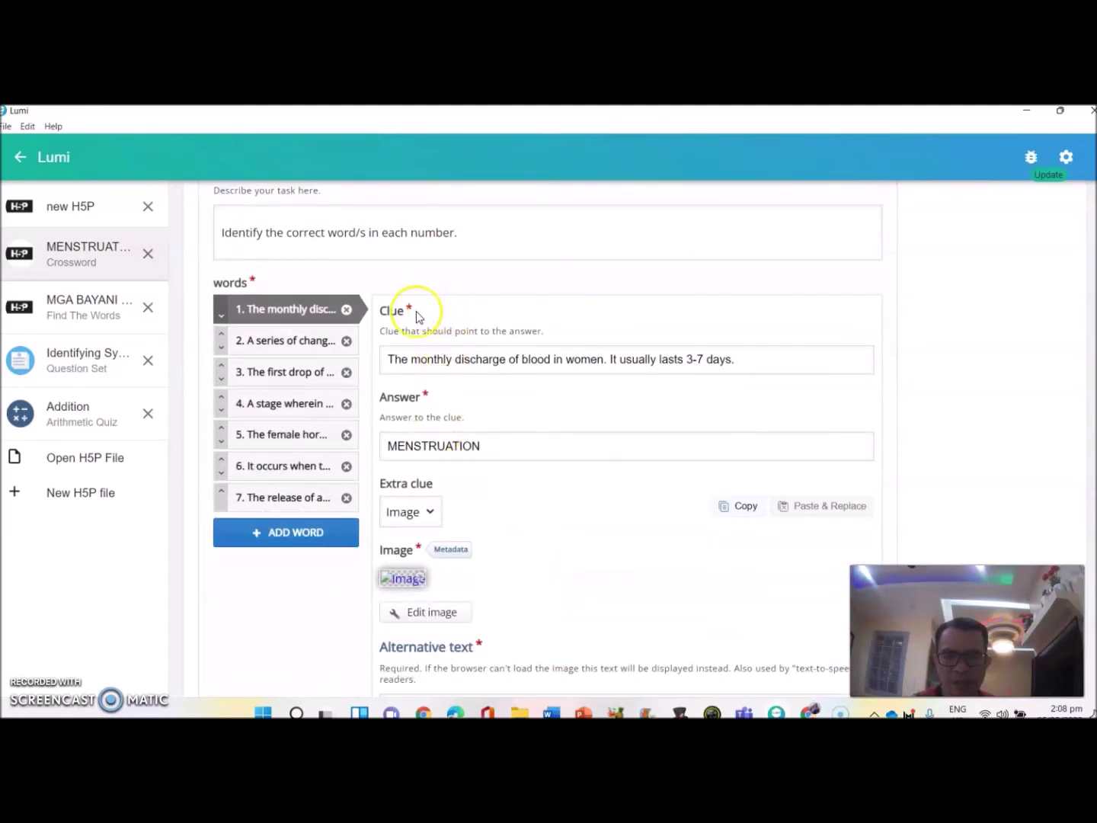
{"action": "left_click", "coordinate": [285, 341]}
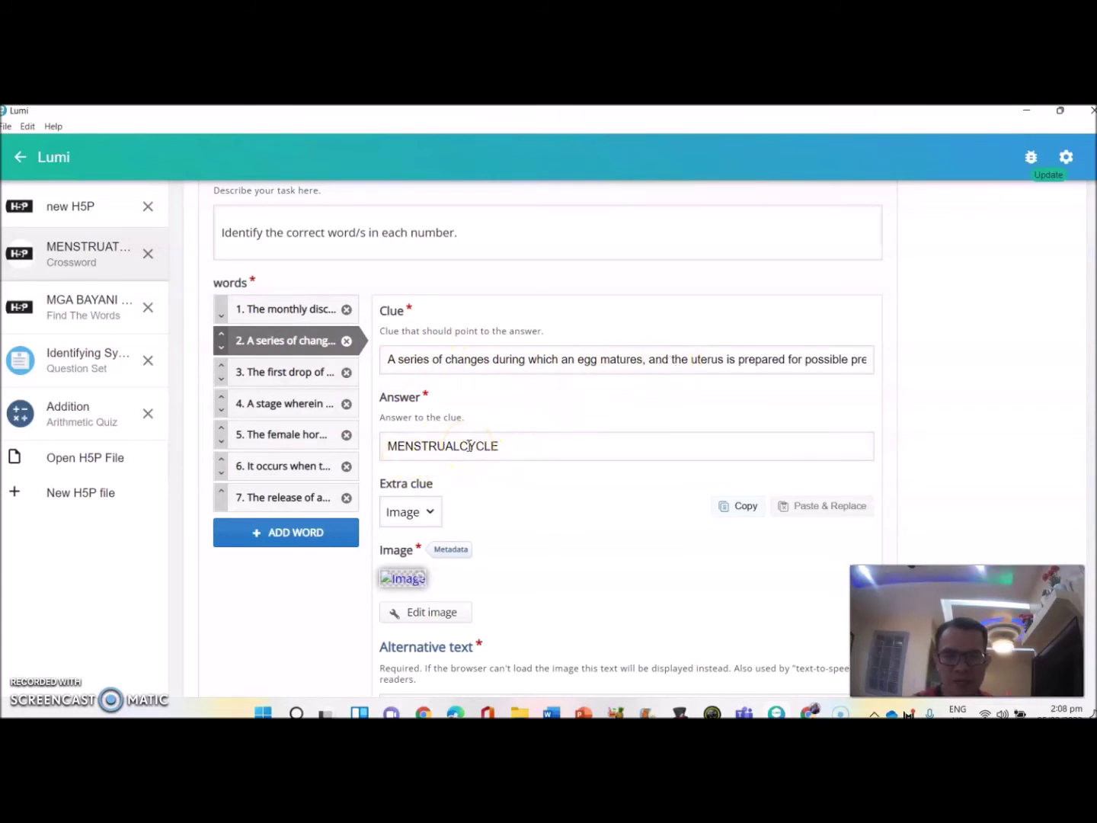
{"action": "left_click", "coordinate": [510, 445]}
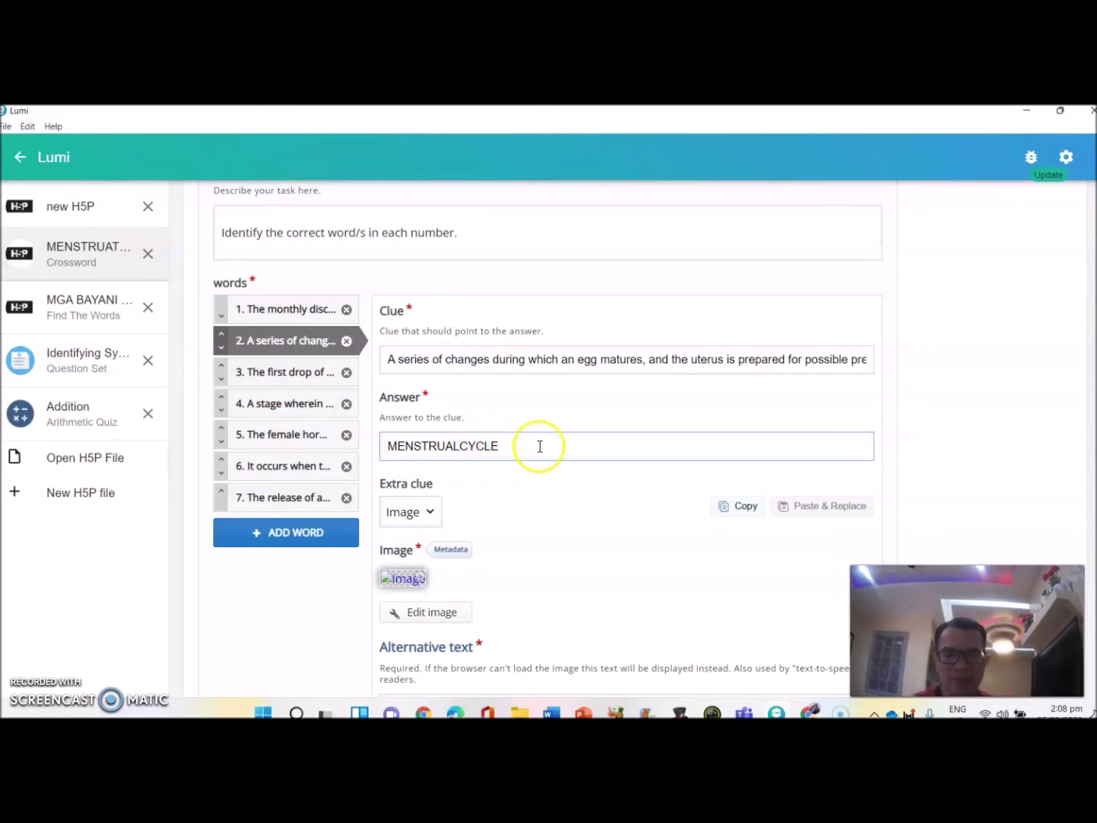
{"action": "left_click", "coordinate": [458, 446]}
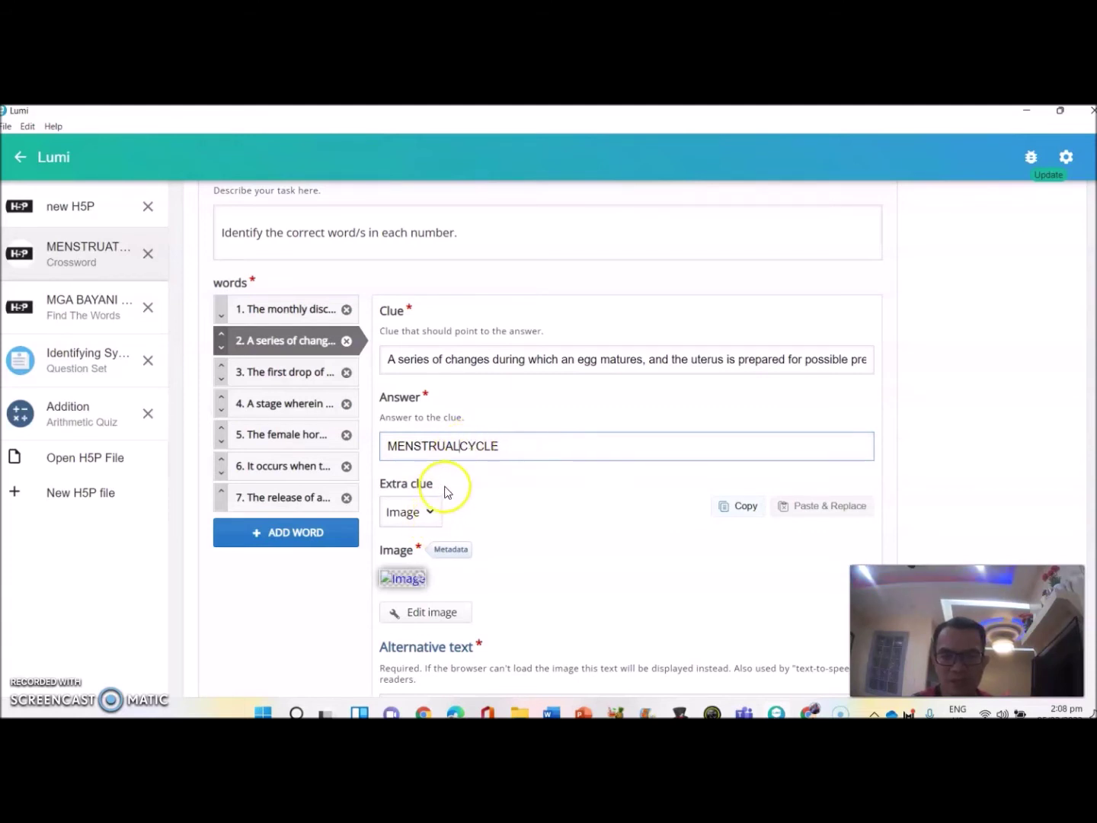
{"action": "scroll", "coordinate": [447, 491], "scroll_direction": "down", "scroll_amount": 1}
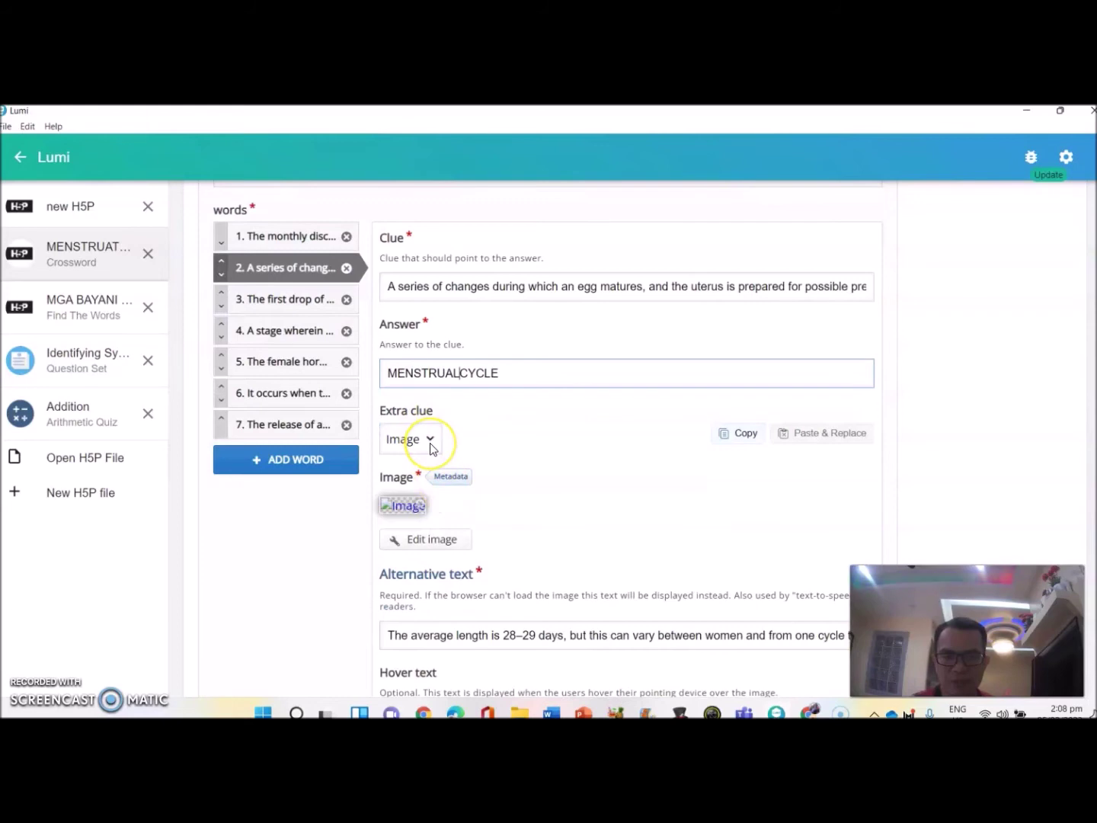
{"action": "left_click", "coordinate": [429, 440]}
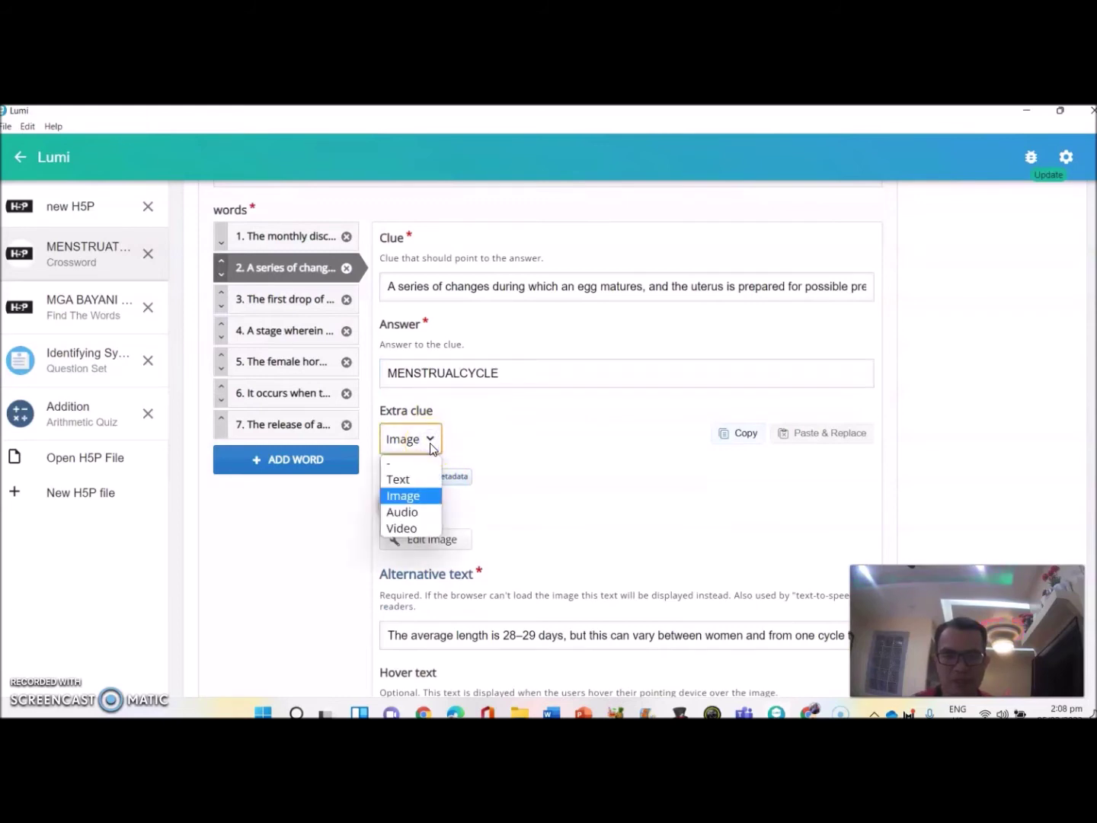
{"action": "left_click", "coordinate": [430, 442]}
{"action": "scroll", "coordinate": [504, 499], "scroll_direction": "down", "scroll_amount": 4}
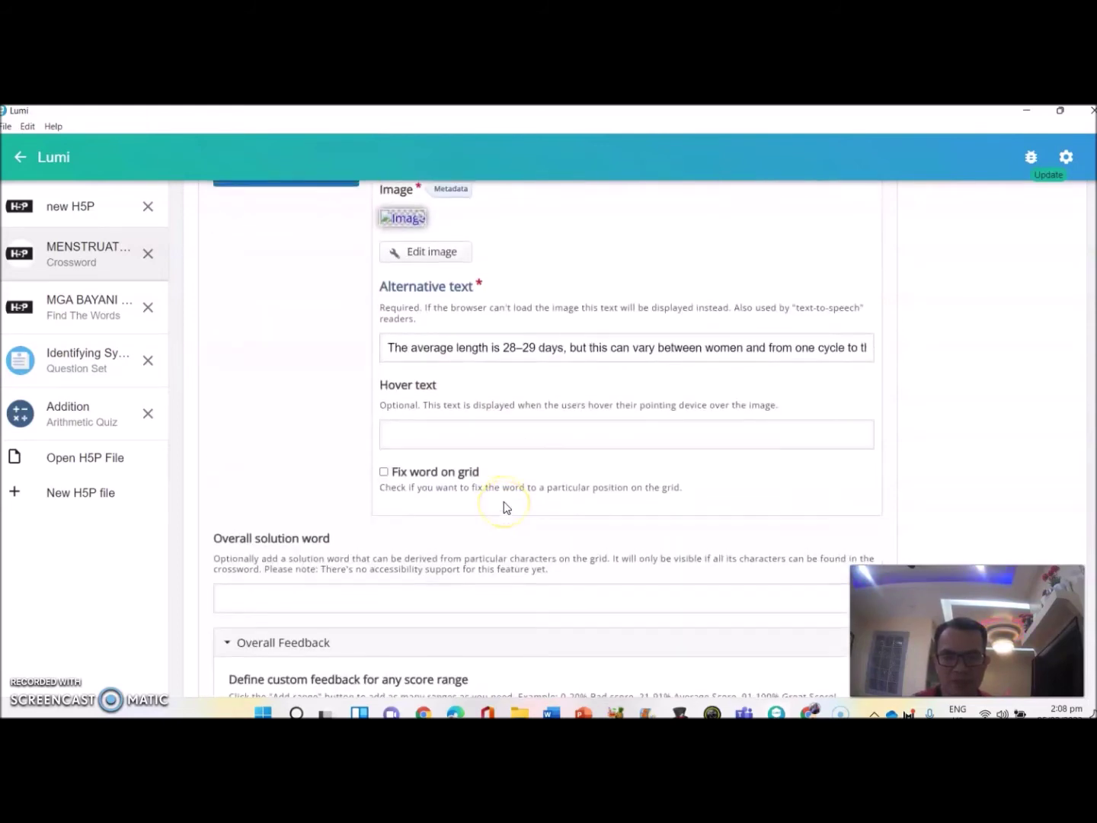
{"action": "scroll", "coordinate": [504, 502], "scroll_direction": "up", "scroll_amount": 4}
- Look through the clues, answers and extra clues of the crossword's third to seventh words
{"action": "left_click", "coordinate": [291, 340]}
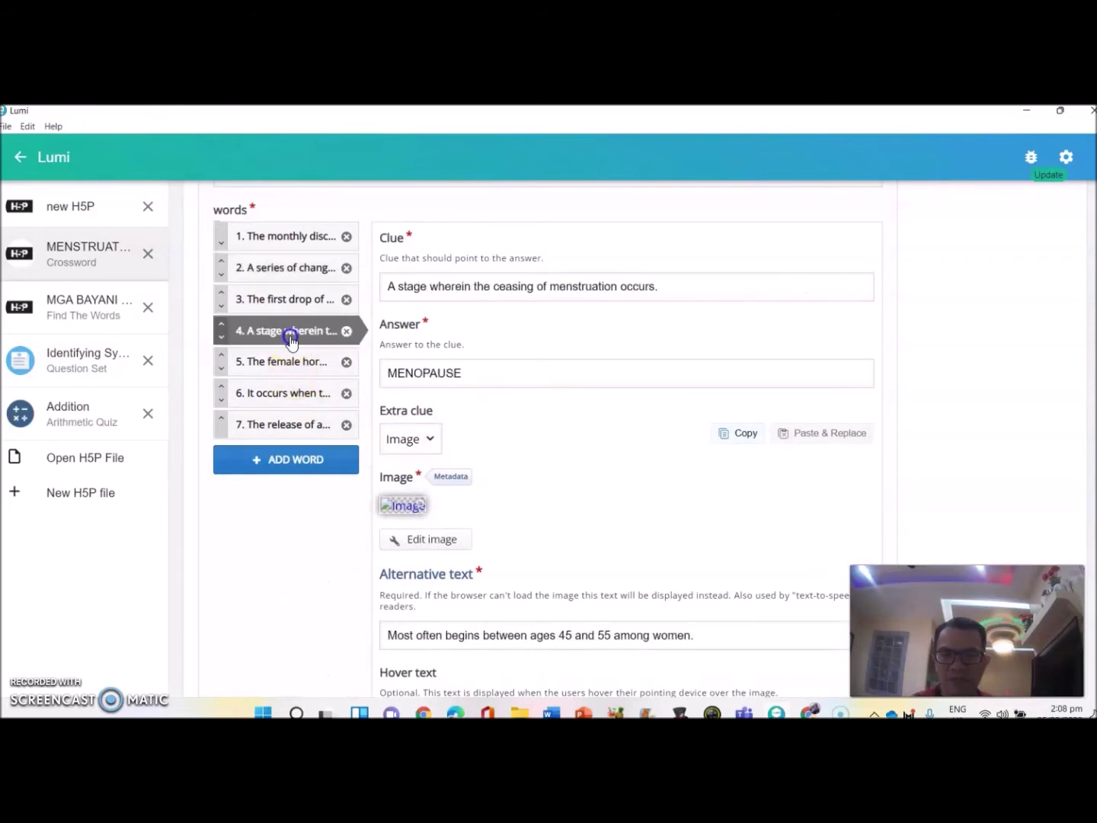
{"action": "left_click", "coordinate": [291, 308]}
{"action": "left_click", "coordinate": [285, 329]}
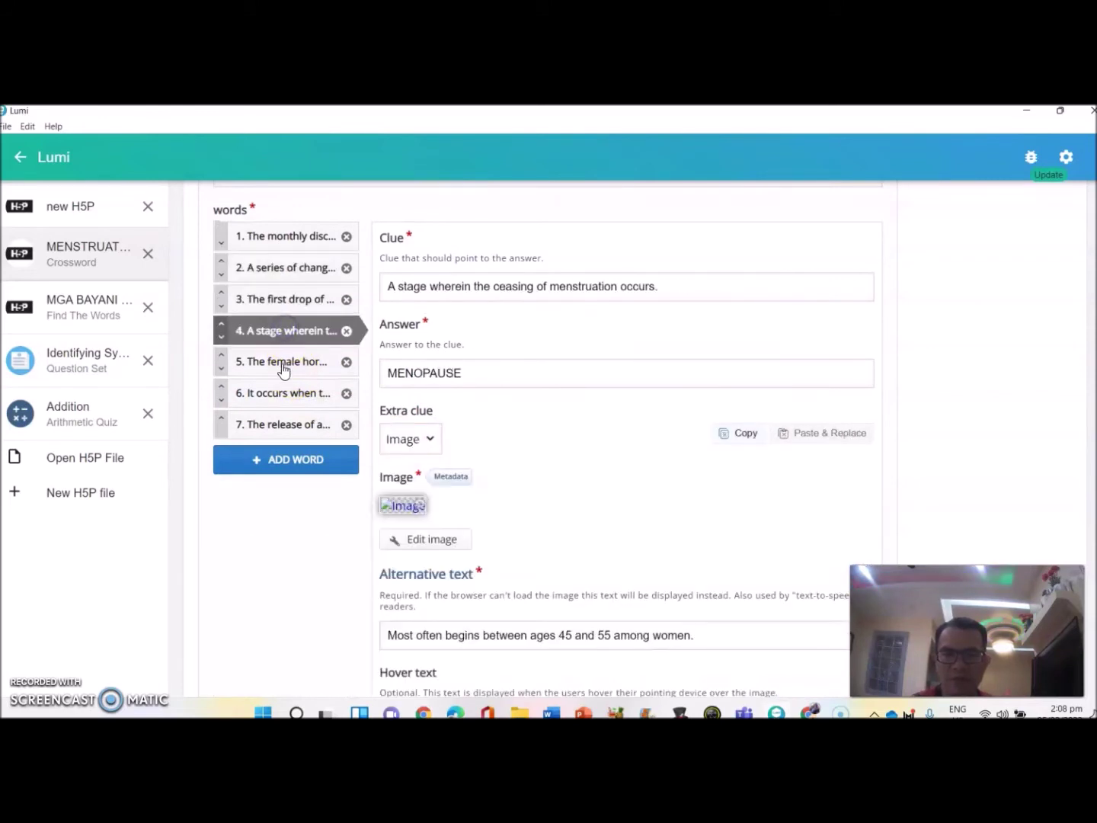
{"action": "left_click", "coordinate": [283, 363]}
{"action": "left_click", "coordinate": [281, 390]}
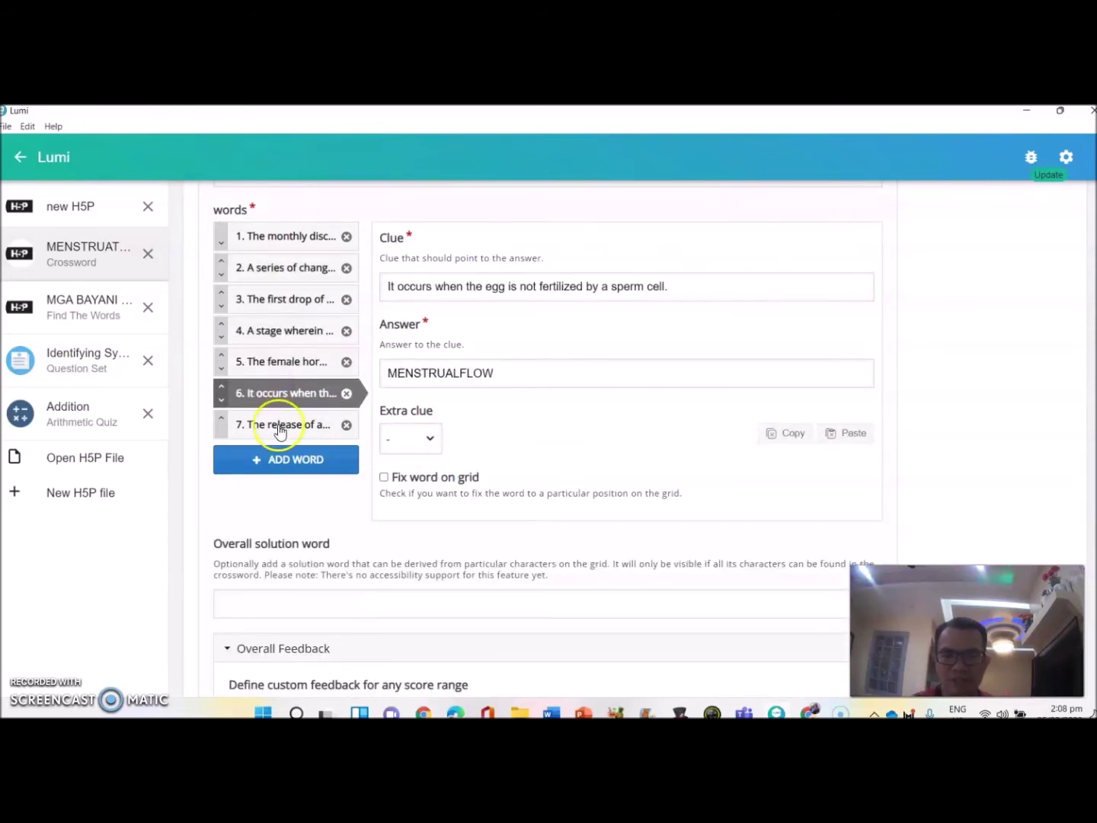
{"action": "left_click", "coordinate": [279, 427]}
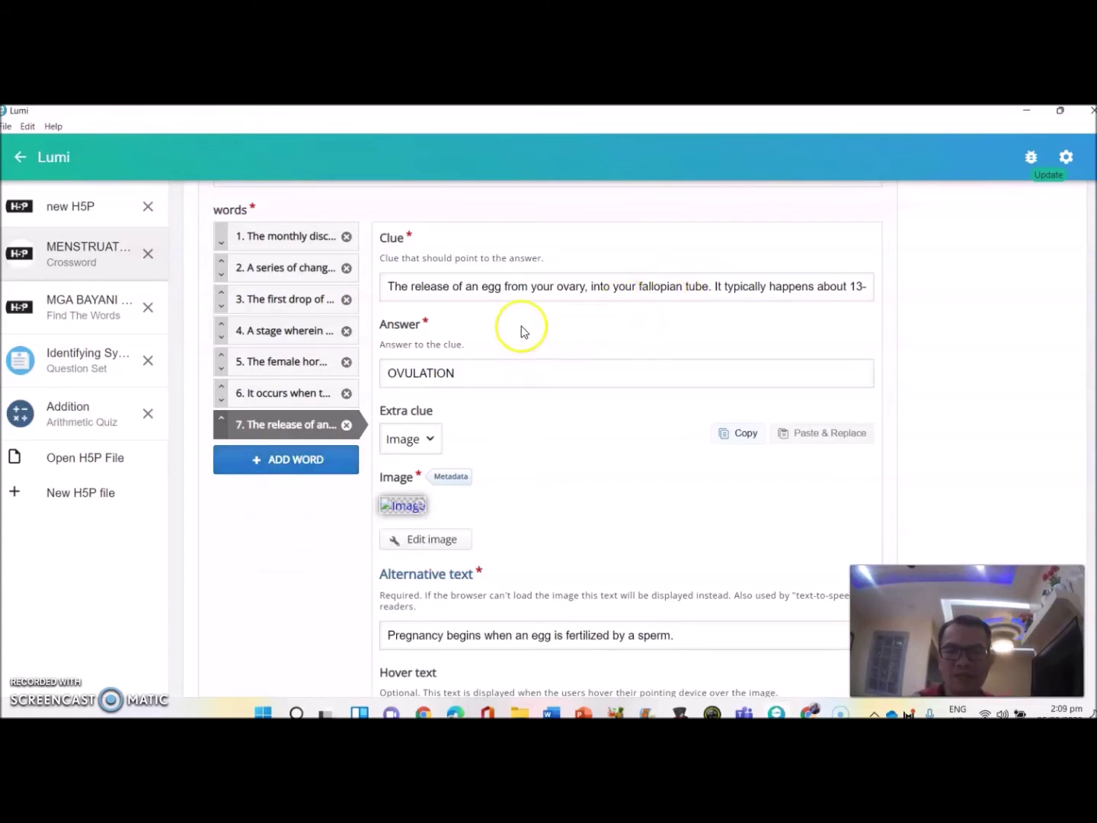
- Preview the crossword and fill in MENARCHE for 1 Across and MENSTRUATION for 4 Across
{"action": "scroll", "coordinate": [515, 331], "scroll_direction": "up", "scroll_amount": 5}
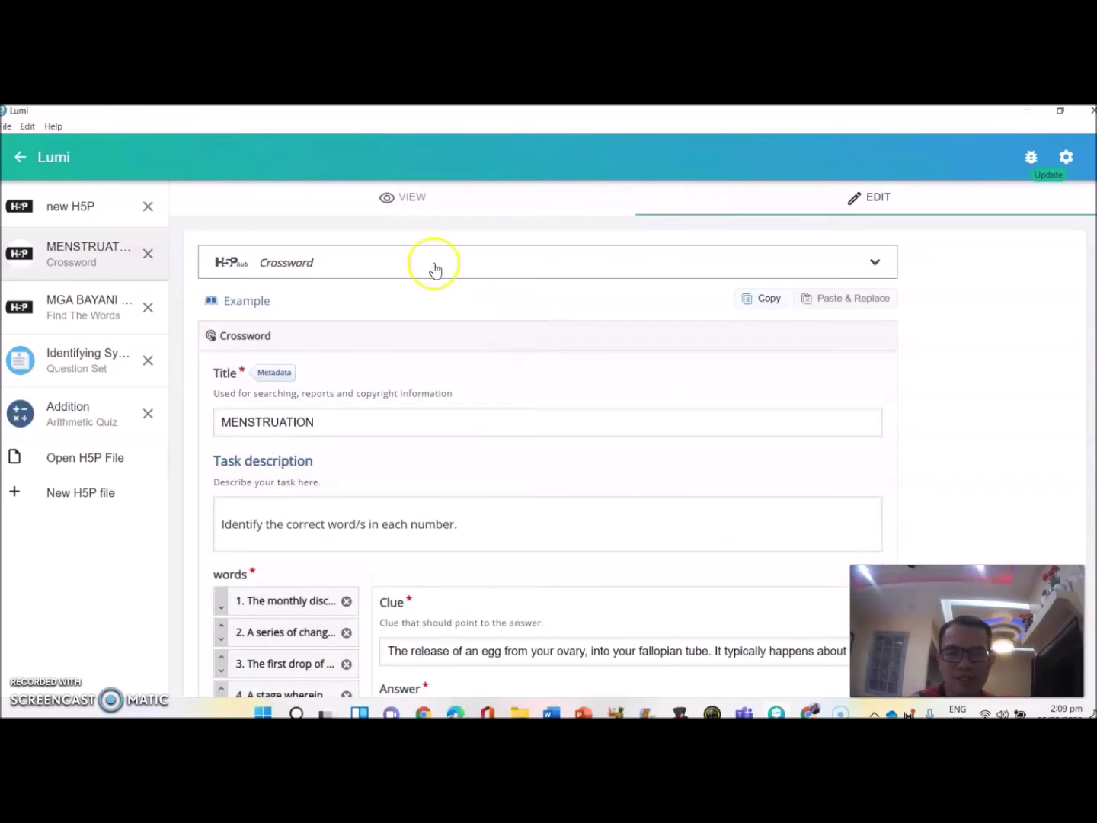
{"action": "left_click", "coordinate": [411, 198]}
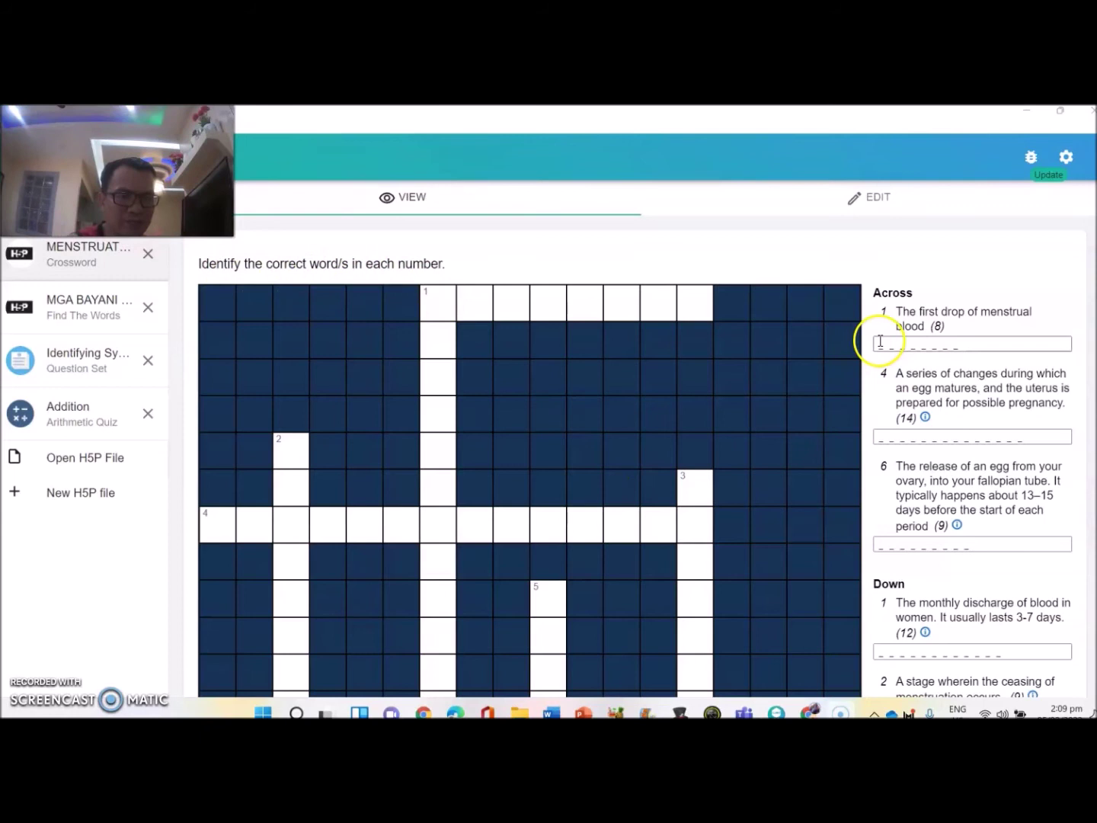
{"action": "left_click", "coordinate": [880, 341]}
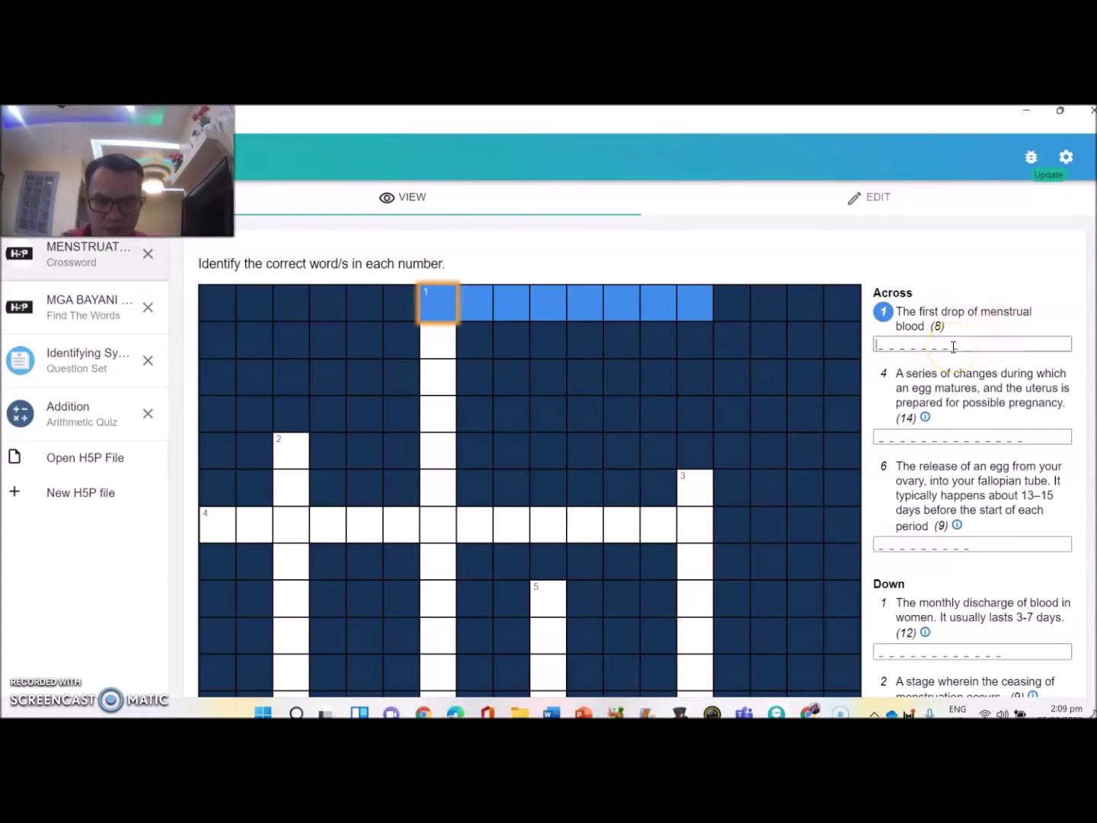
{"action": "type", "text": "MENARCHE"}
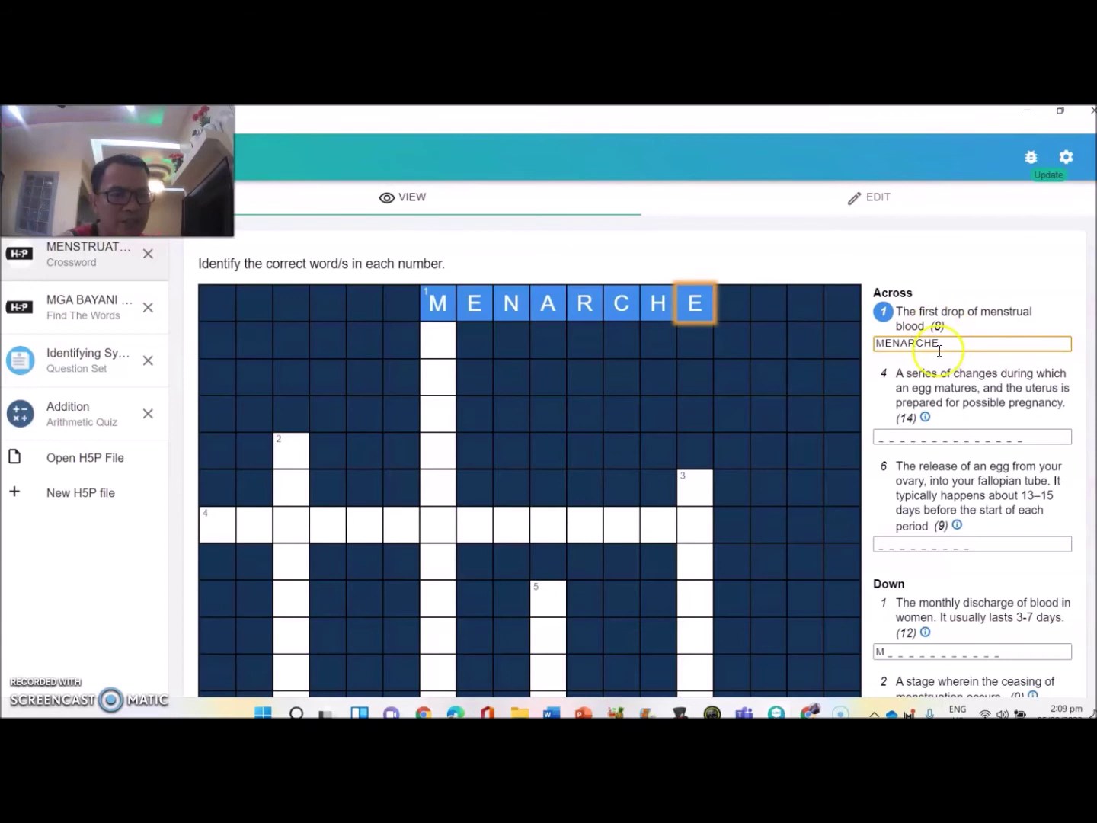
{"action": "left_click", "coordinate": [915, 436]}
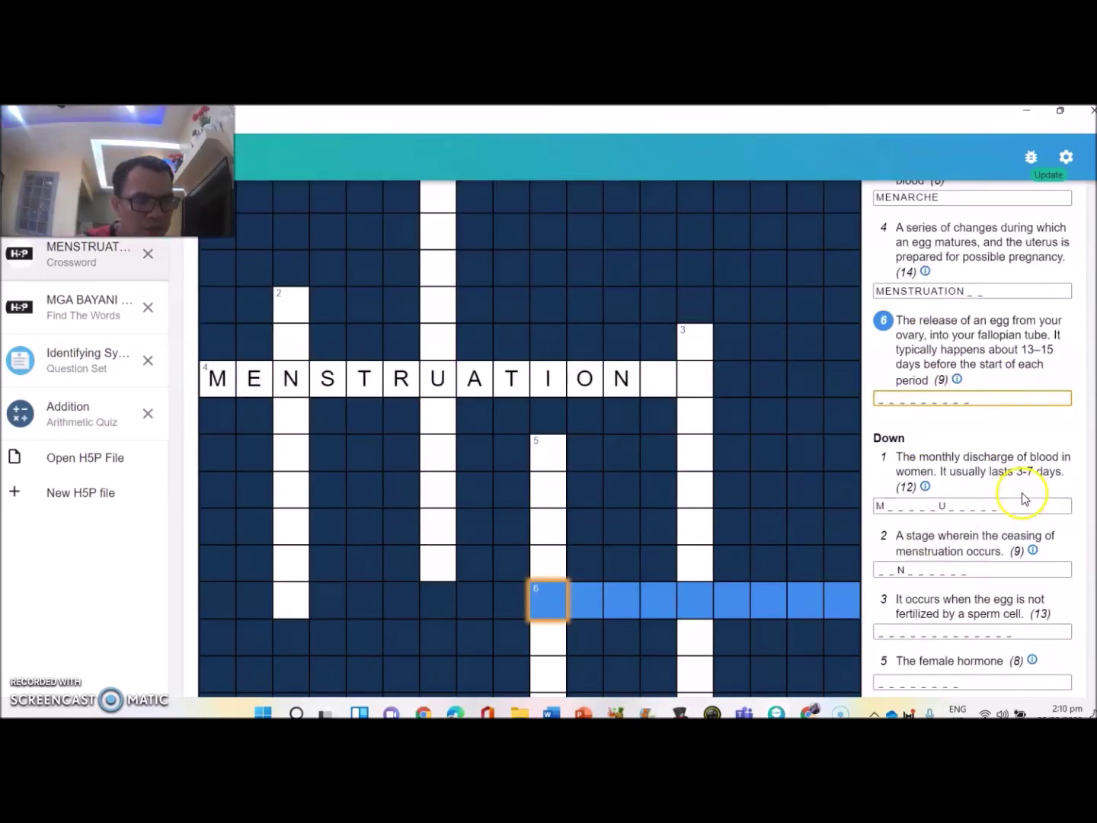
- Fill in MENSTRUATION for 1 Down and MENOPAUSE for 2 Down
{"action": "left_click", "coordinate": [890, 506]}
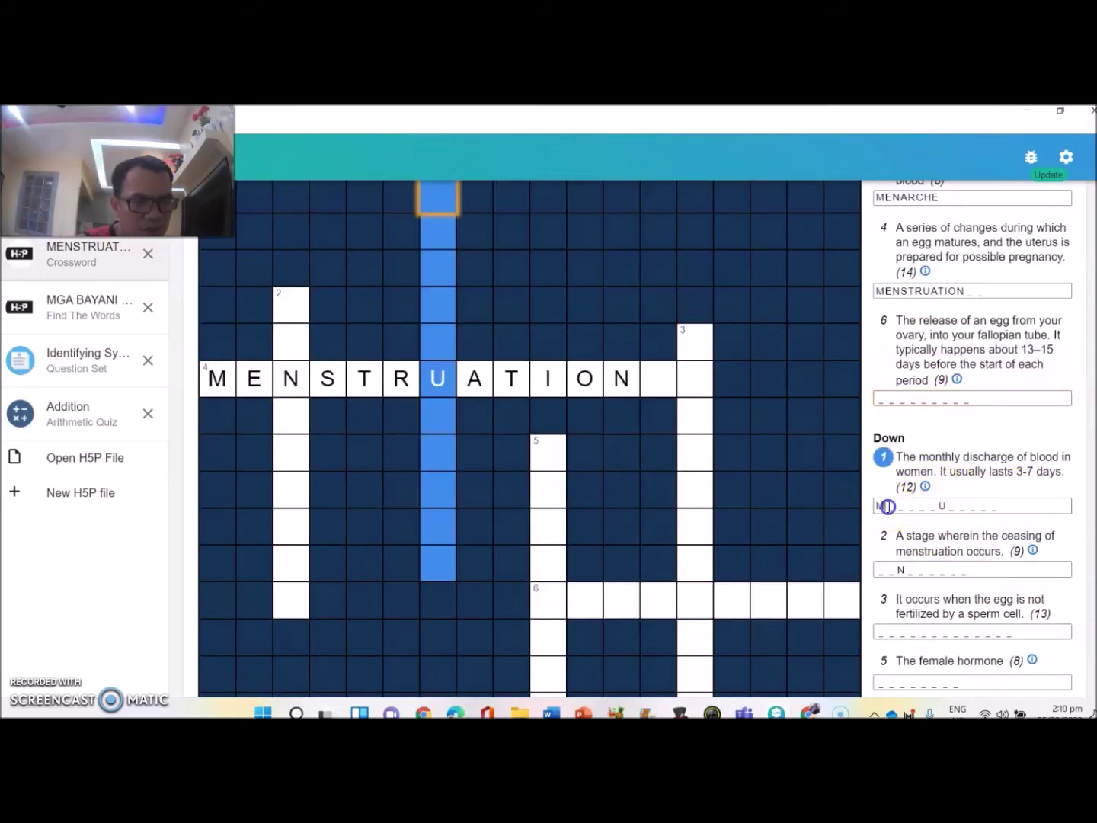
{"action": "type", "text": "ENSTRUA"}
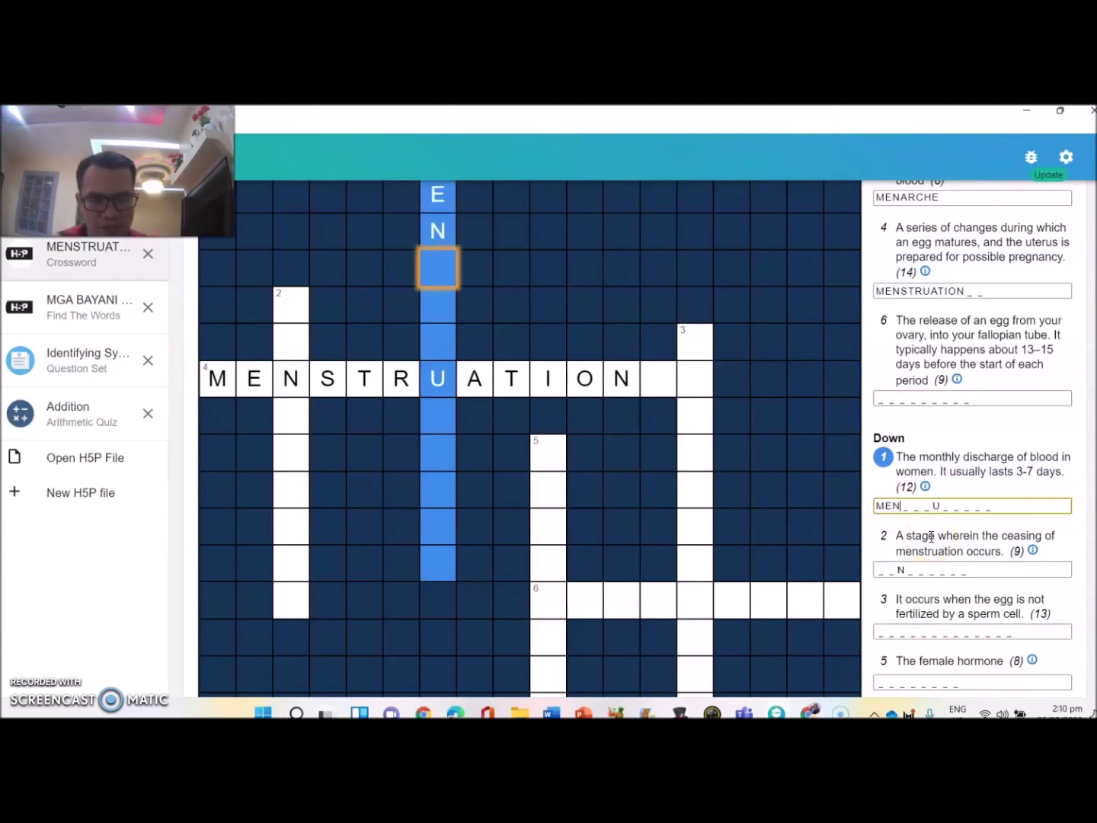
{"action": "type", "text": "TION"}
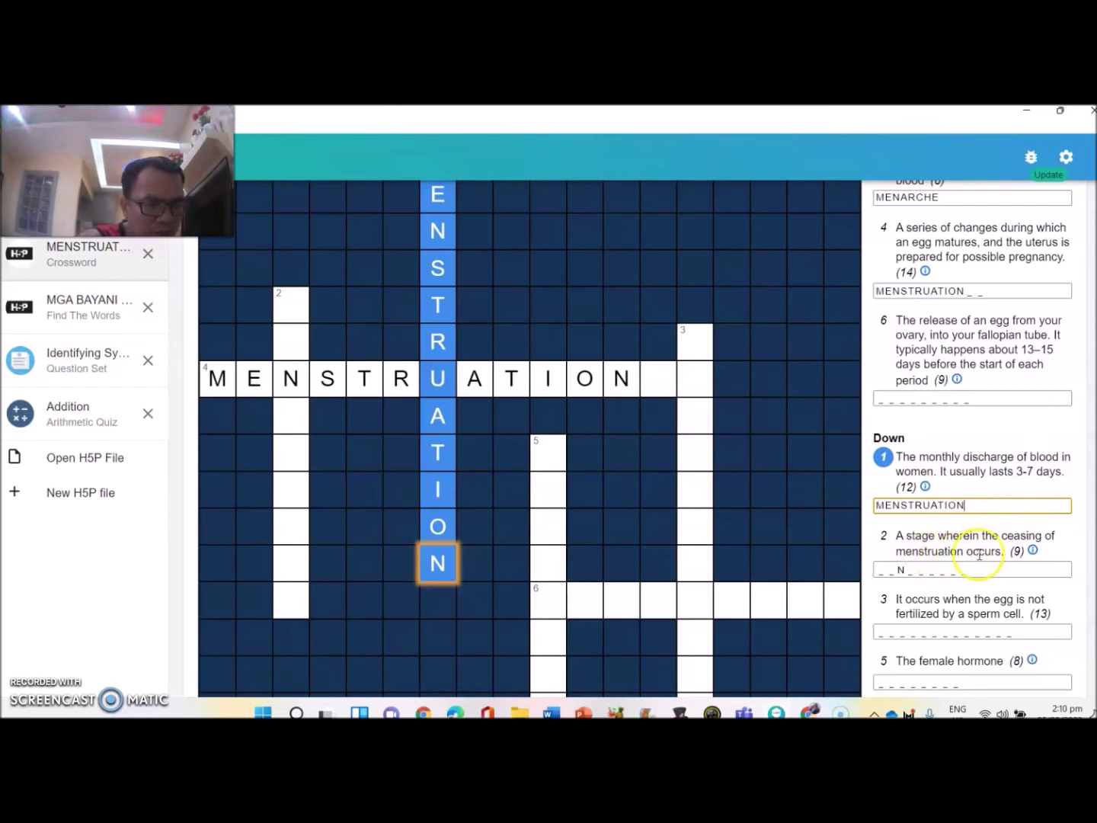
{"action": "left_click", "coordinate": [881, 572]}
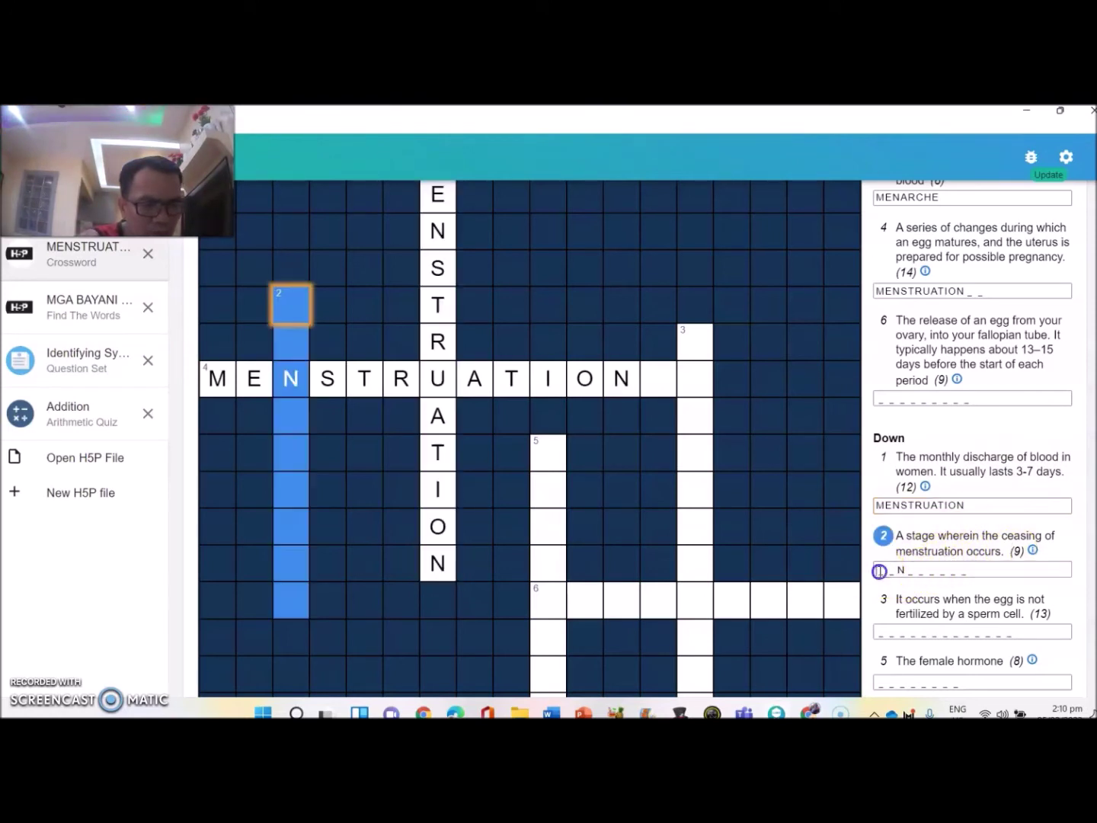
{"action": "type", "text": "MENOPAUSE"}
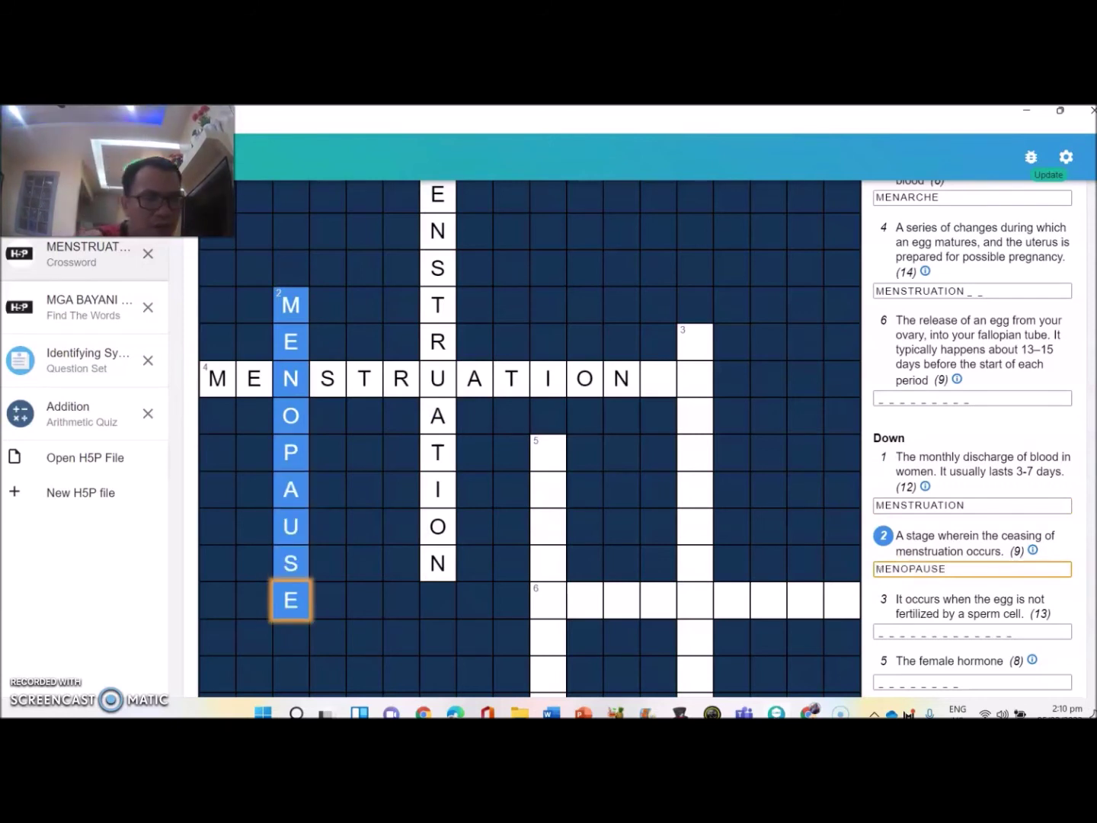
- Fill in ESTROGEN for 5 Down and MENSTRUALFLOW for 3 Down
{"action": "scroll", "coordinate": [881, 540], "scroll_direction": "down", "scroll_amount": 2}
{"action": "left_click", "coordinate": [880, 539]}
{"action": "type", "text": "ESTRO"}
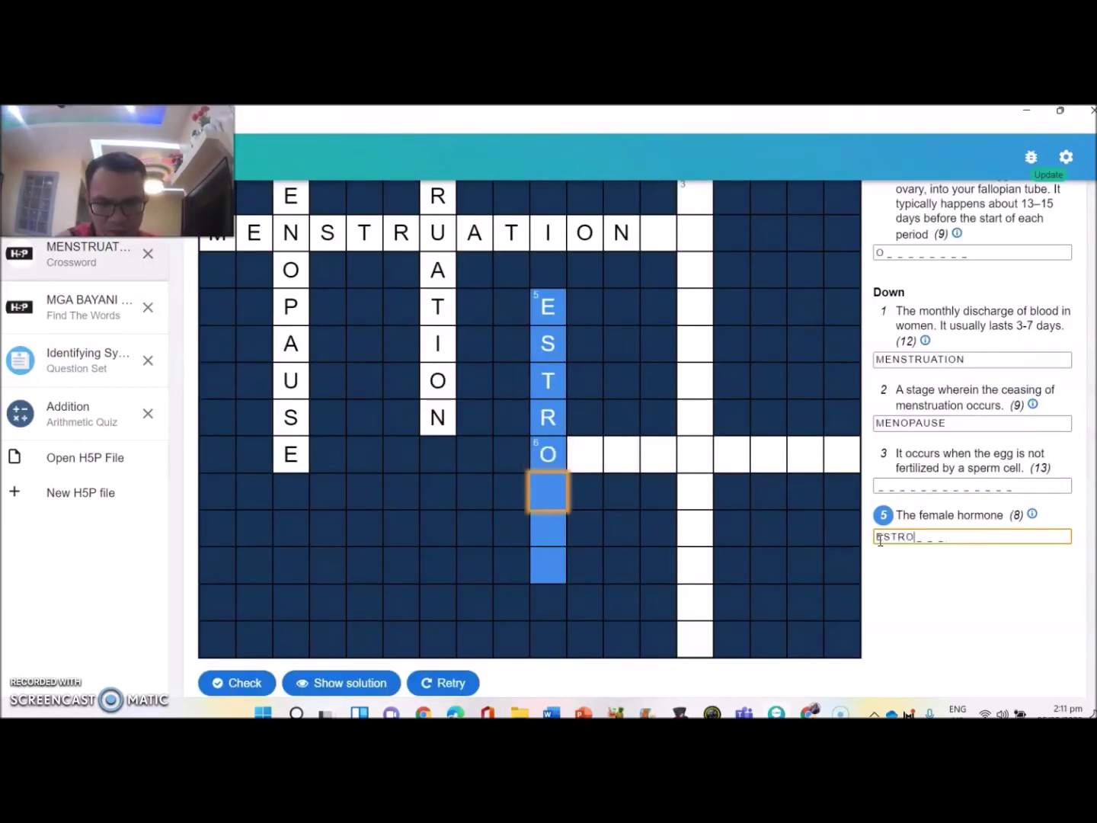
{"action": "type", "text": "GEN"}
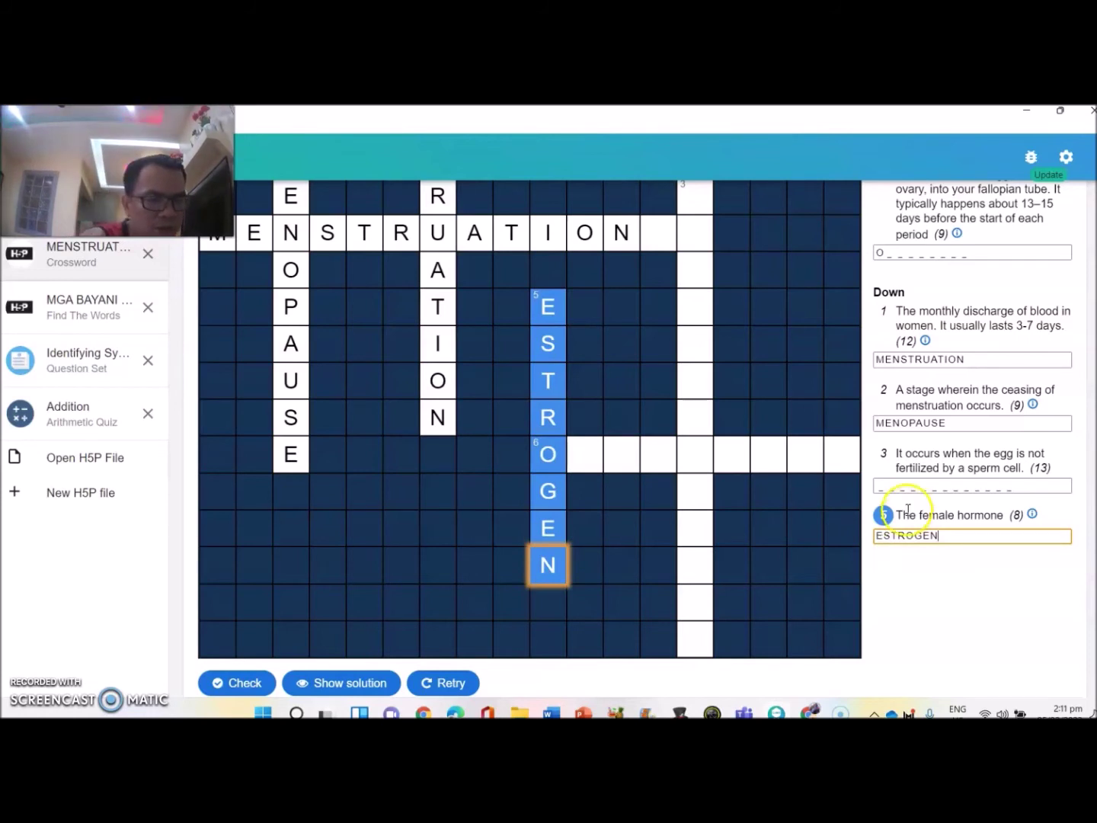
{"action": "left_click", "coordinate": [950, 484]}
{"action": "type", "text": "MENSTRUALFLOW"}
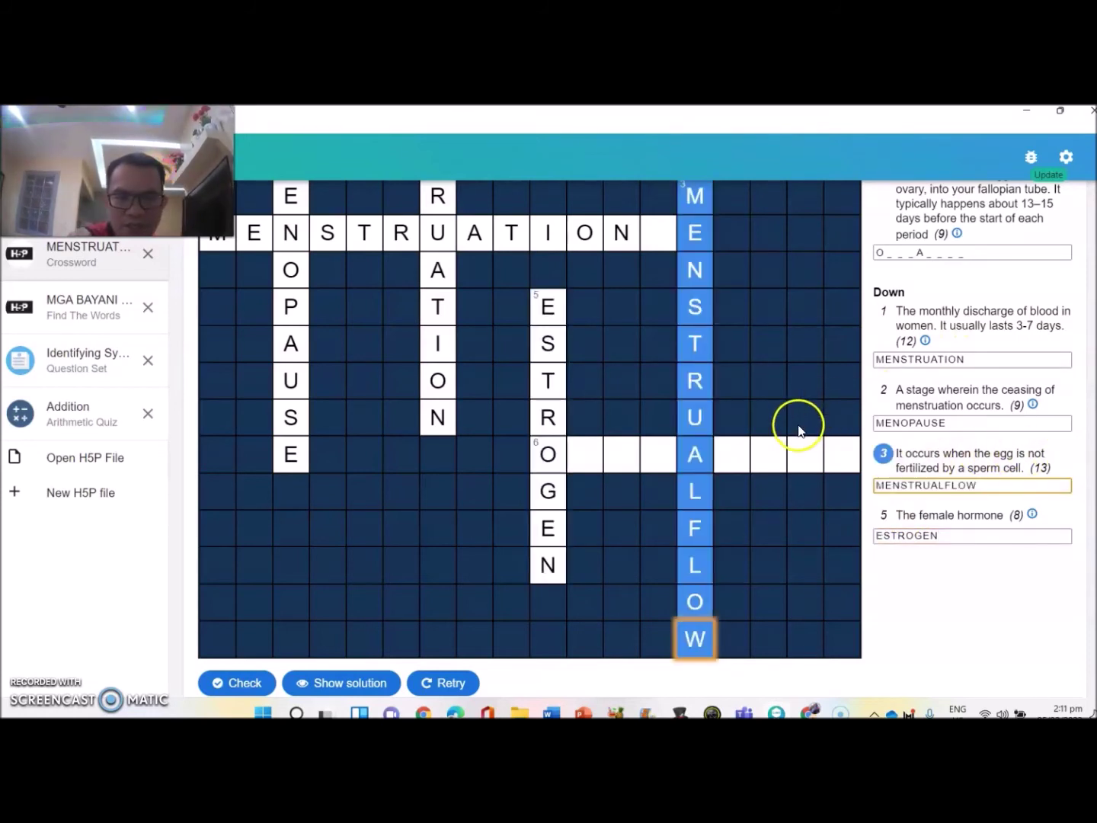
- Check the entered crossword answers and review the marked grid, the clue list and the score
{"action": "scroll", "coordinate": [799, 430], "scroll_direction": "down", "scroll_amount": 1}
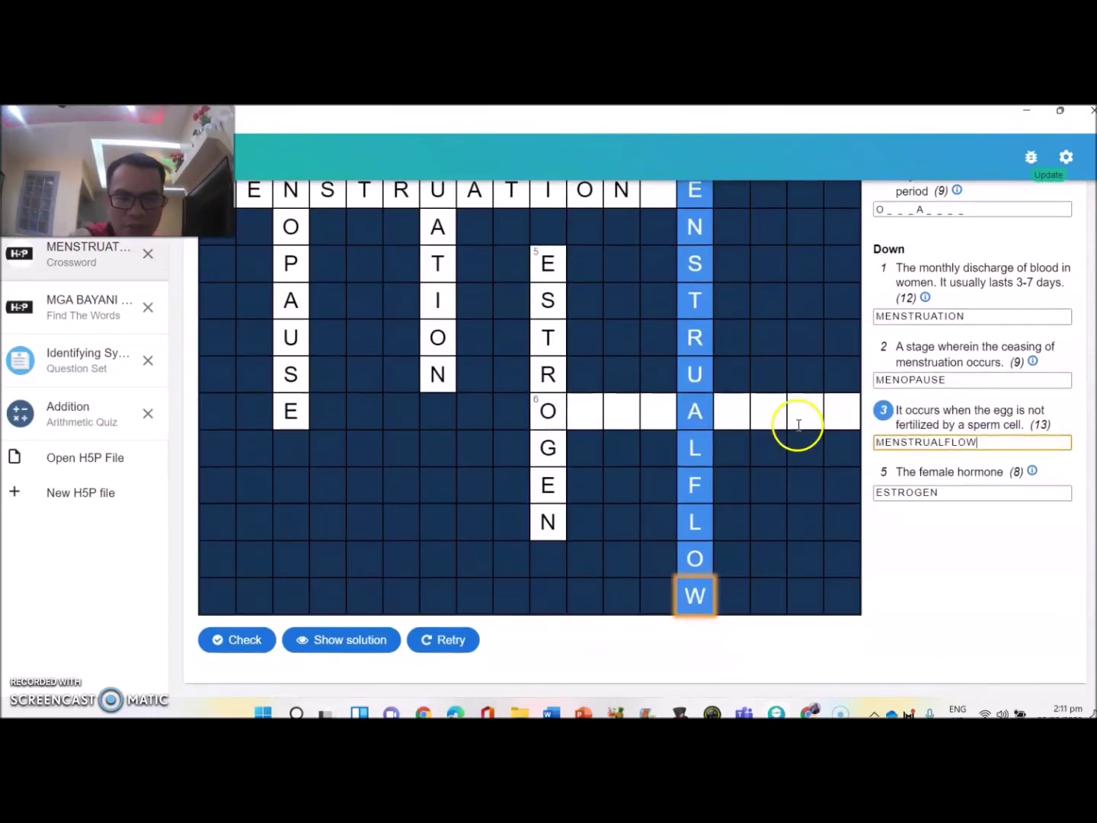
{"action": "left_click", "coordinate": [244, 641]}
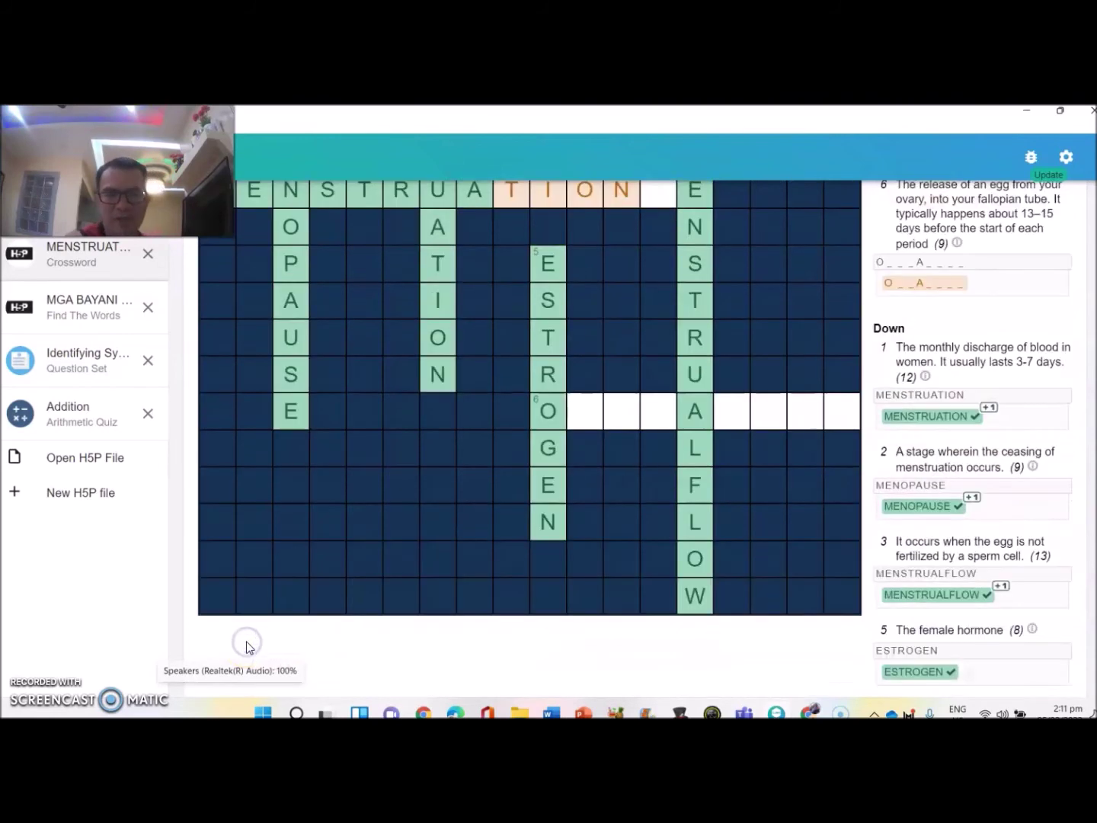
{"action": "scroll", "coordinate": [538, 405], "scroll_direction": "up", "scroll_amount": 5}
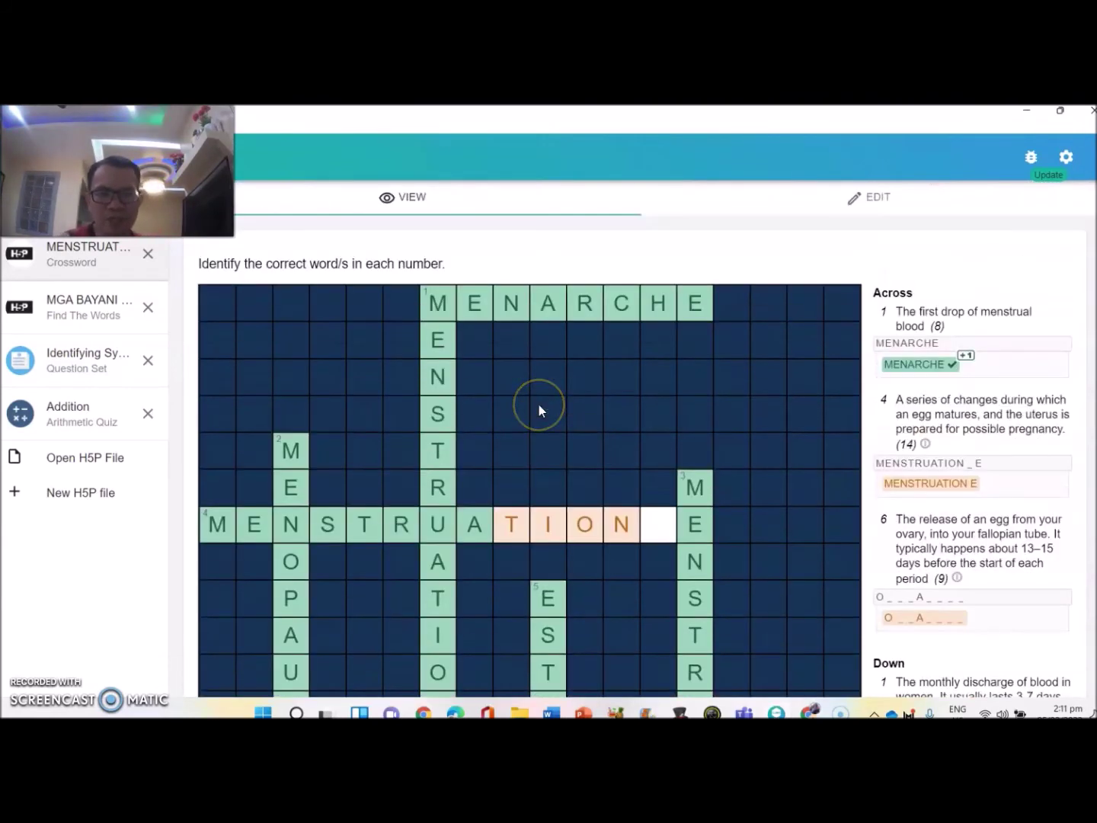
{"action": "scroll", "coordinate": [539, 404], "scroll_direction": "down", "scroll_amount": 2}
{"action": "left_click", "coordinate": [641, 312]}
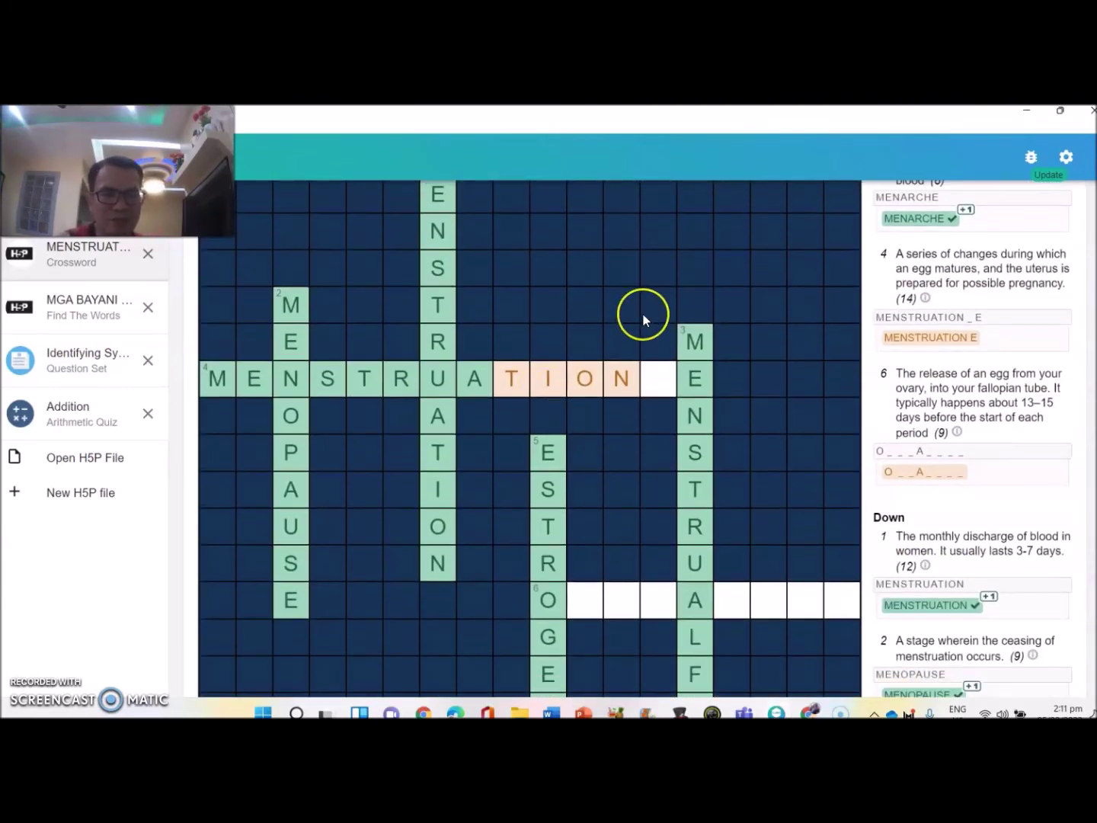
{"action": "scroll", "coordinate": [642, 312], "scroll_direction": "down", "scroll_amount": 4}
{"action": "scroll", "coordinate": [642, 314], "scroll_direction": "down", "scroll_amount": 1}
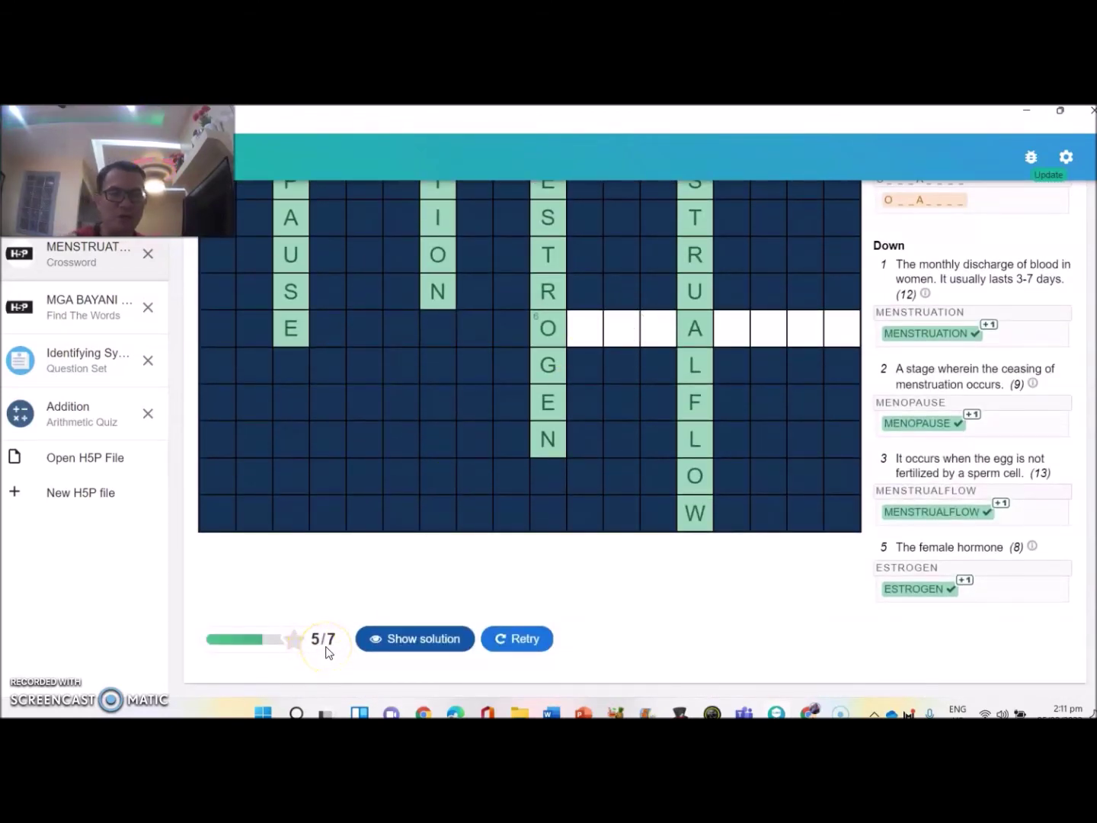
- Show the crossword's solution and compare the correct words with the submitted answers
{"action": "left_click", "coordinate": [420, 642]}
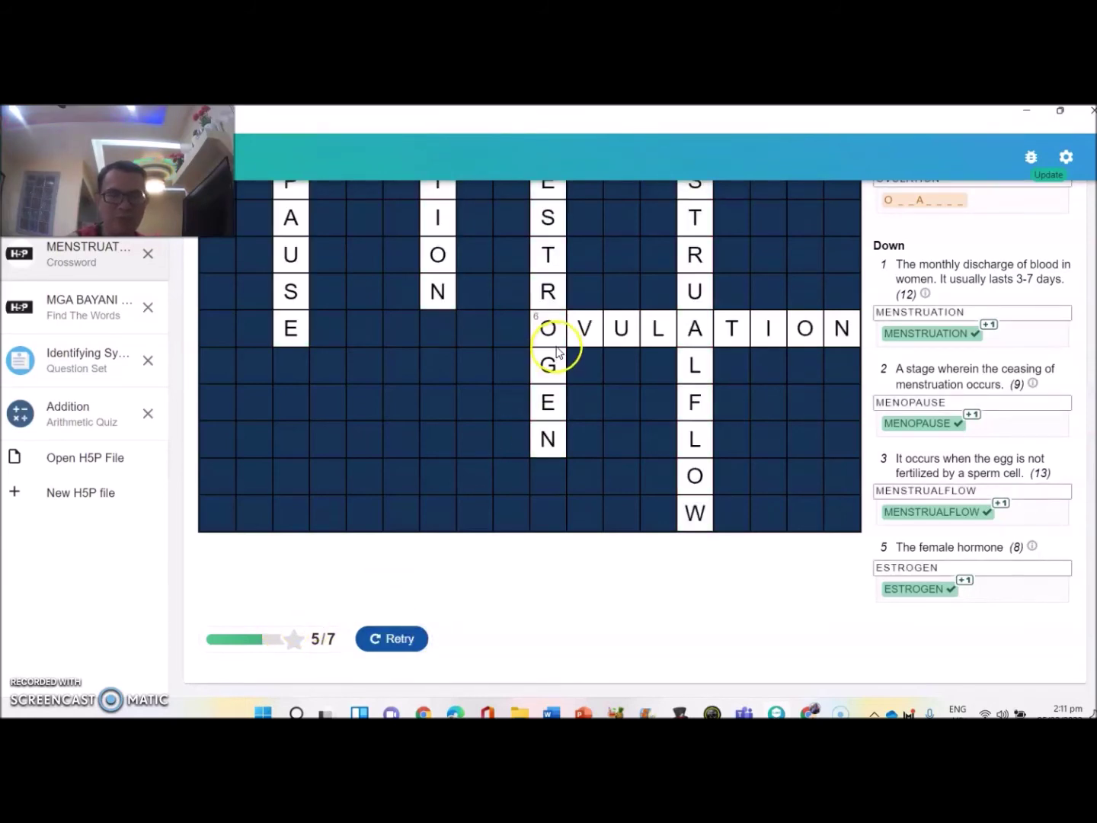
{"action": "scroll", "coordinate": [557, 352], "scroll_direction": "up", "scroll_amount": 10}
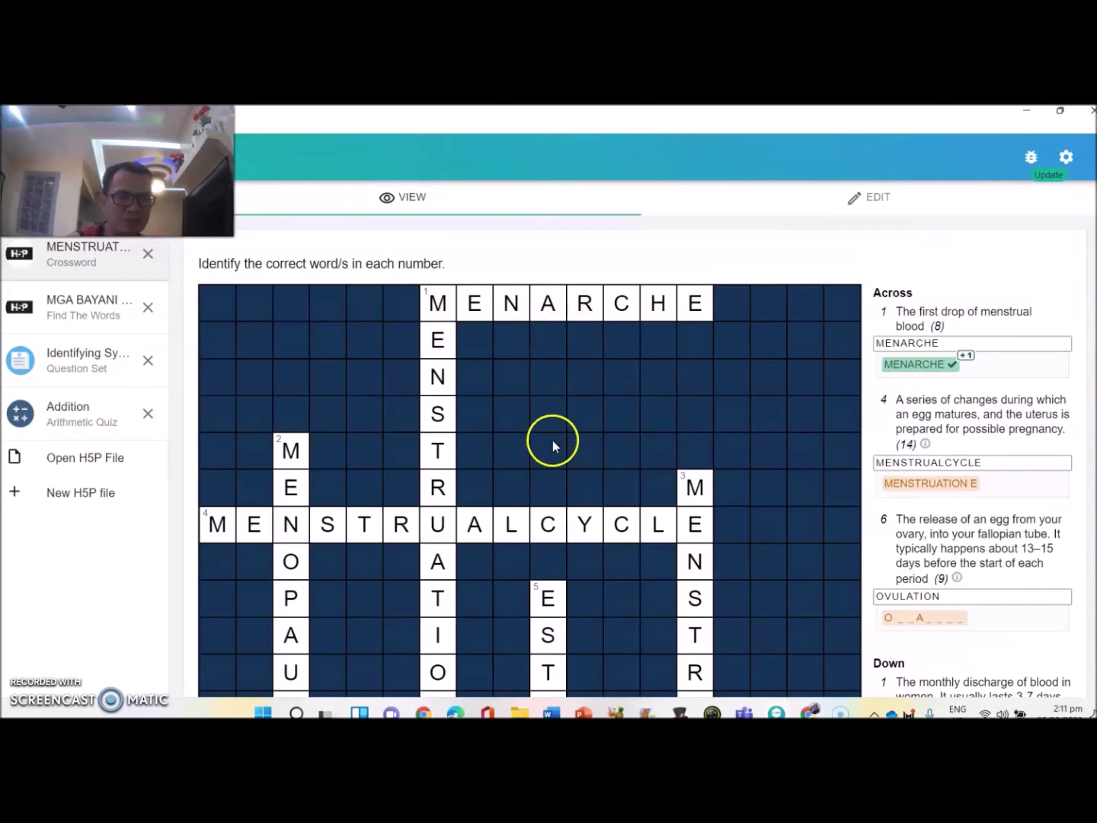
{"action": "scroll", "coordinate": [599, 428], "scroll_direction": "down", "scroll_amount": 5}
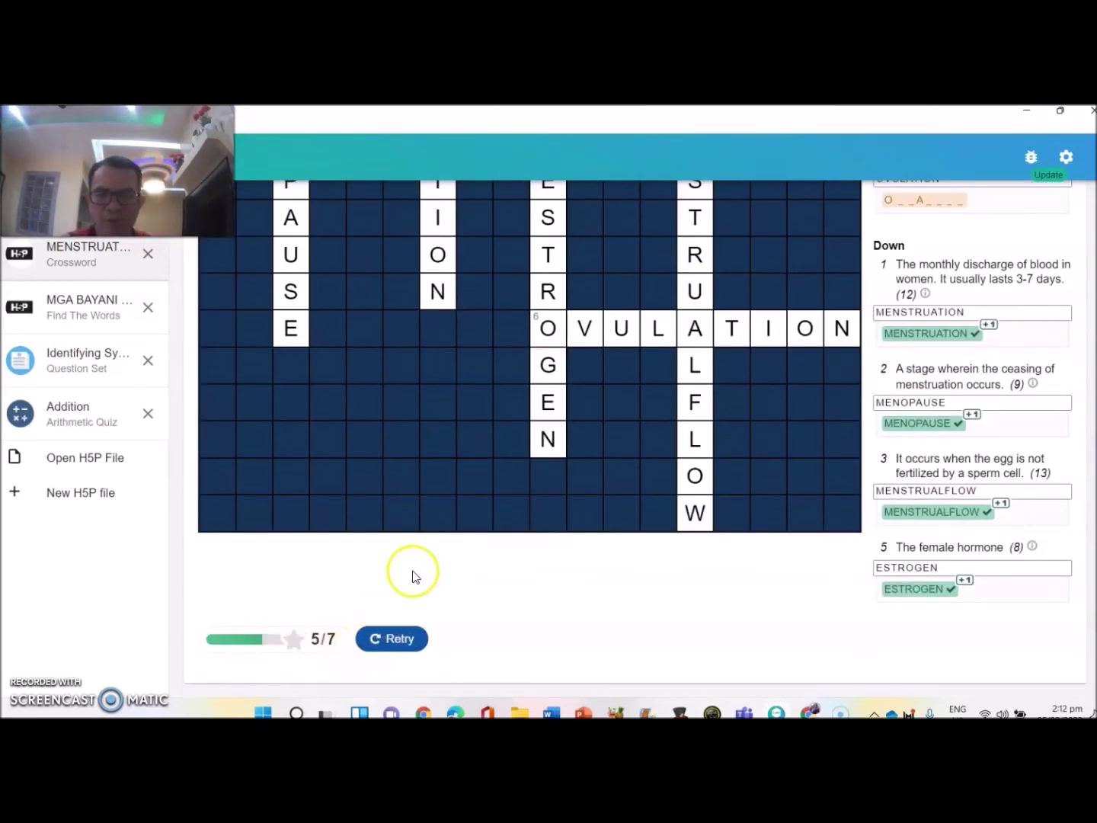
- Restart the crossword with cleared answers and check it without filling in any word
{"action": "scroll", "coordinate": [413, 576], "scroll_direction": "up", "scroll_amount": 1}
{"action": "scroll", "coordinate": [413, 577], "scroll_direction": "down", "scroll_amount": 1}
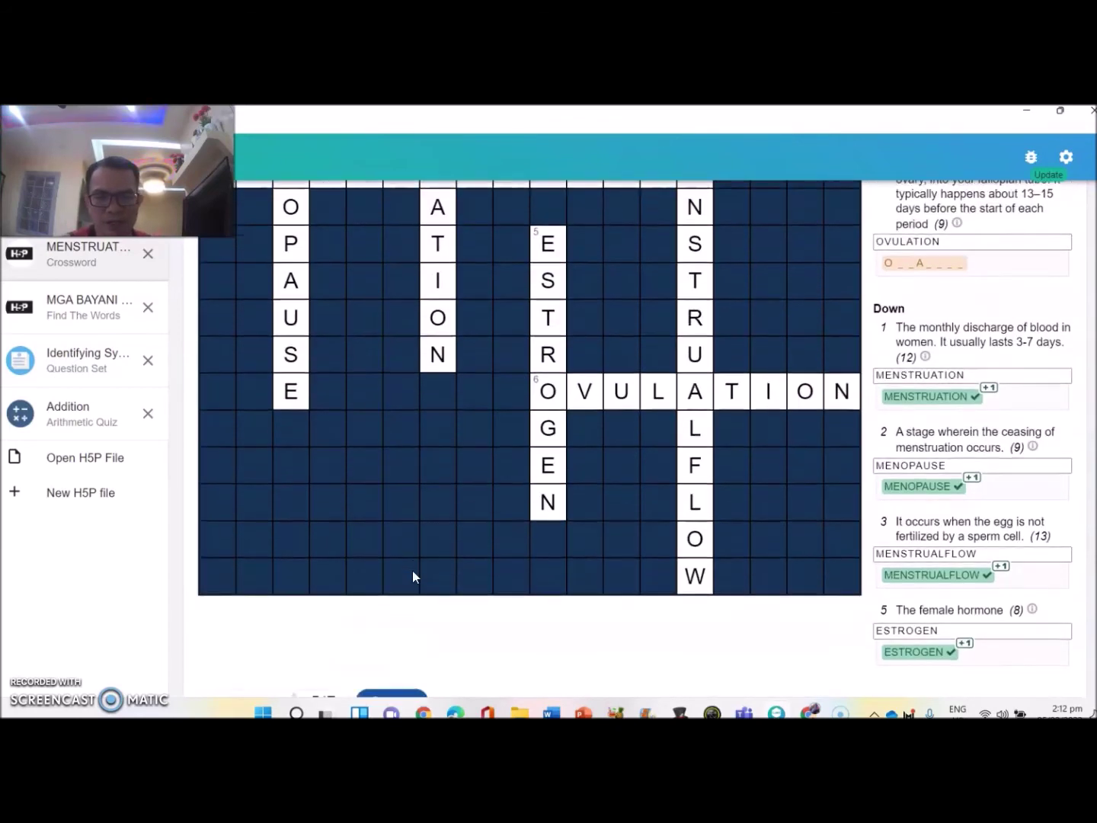
{"action": "left_click", "coordinate": [391, 643]}
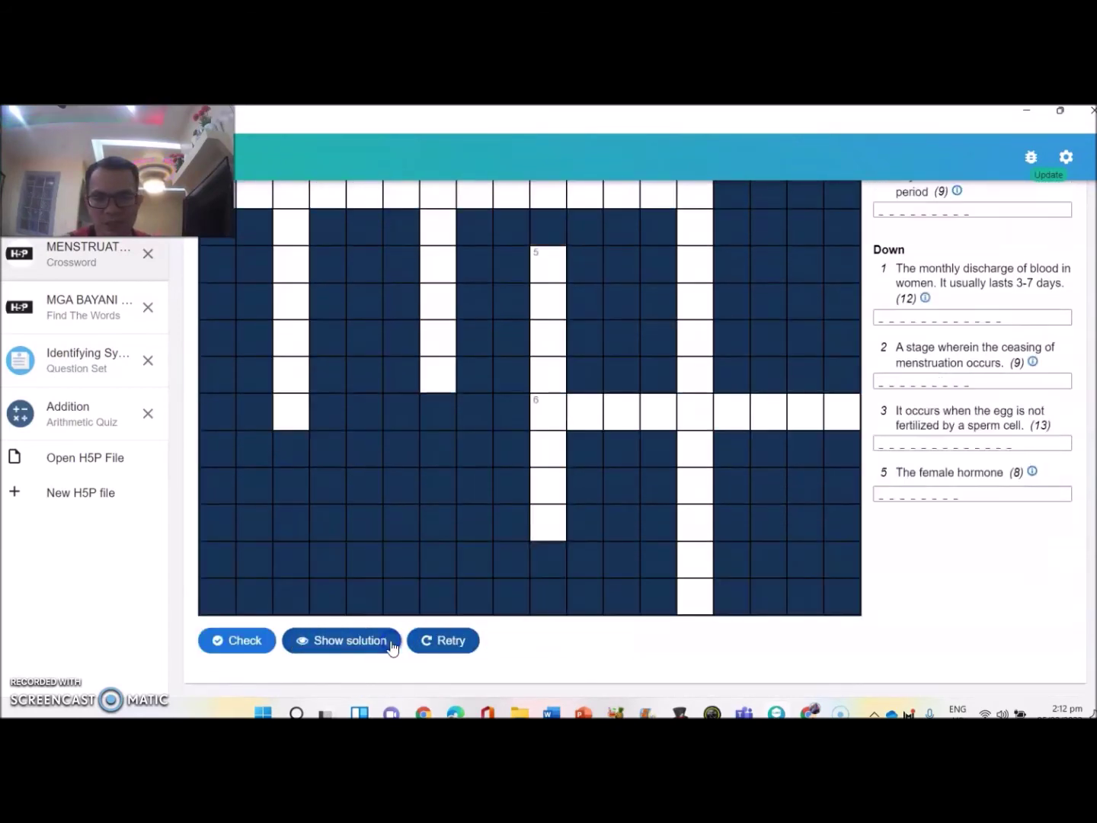
{"action": "left_click", "coordinate": [243, 641]}
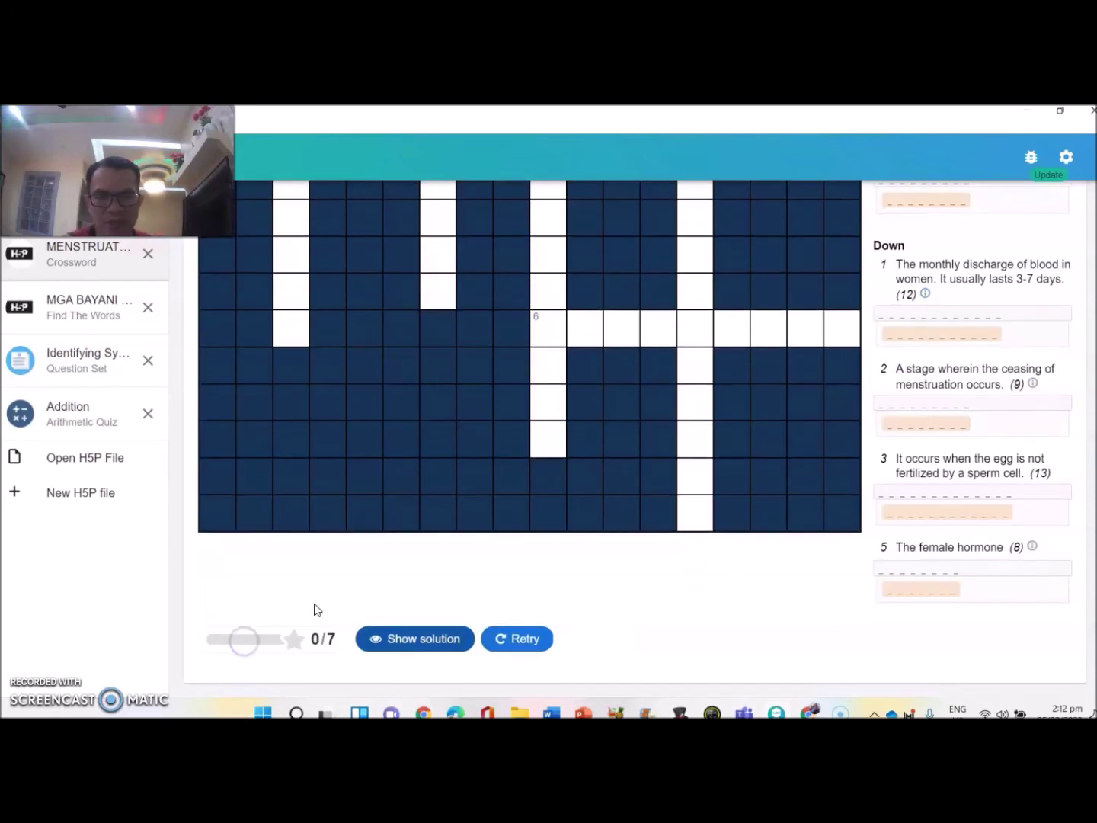
- Export the crossword as an all-in-one HTML file with the reporter included, named MENSTRUATION, in the LUMI.EDUCATION folder
{"action": "scroll", "coordinate": [569, 489], "scroll_direction": "up", "scroll_amount": 5}
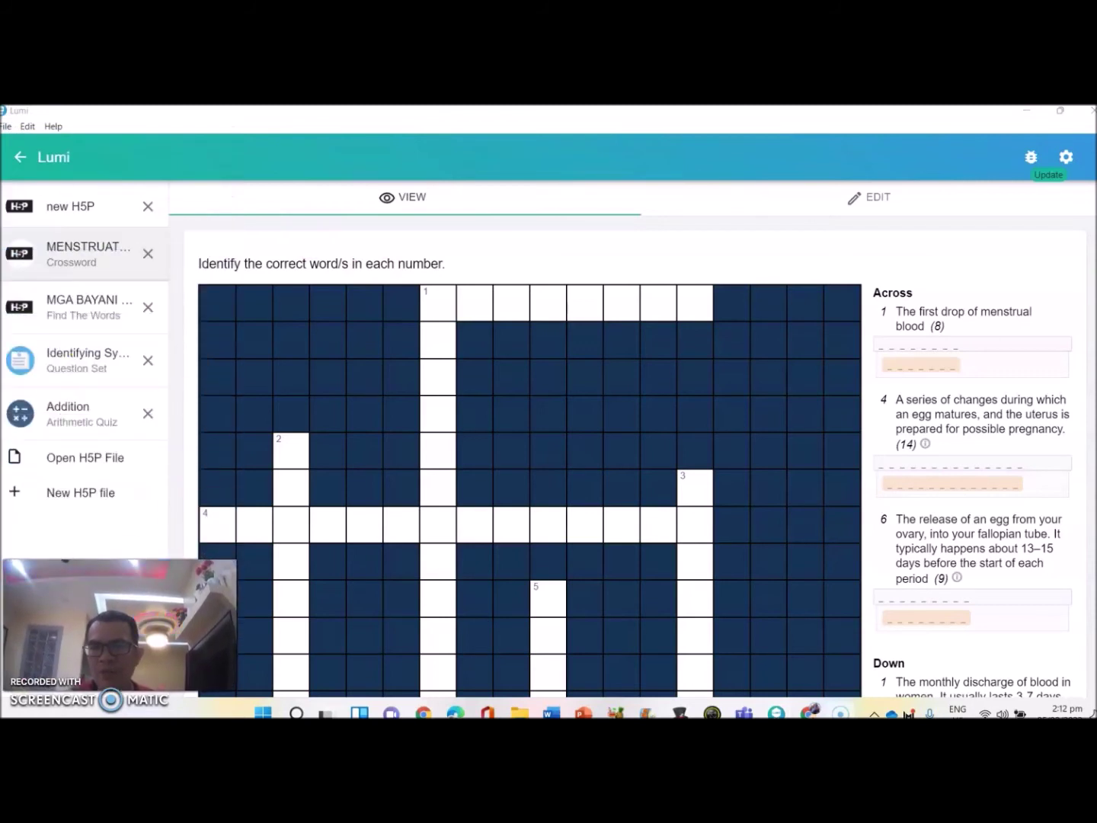
{"action": "left_click", "coordinate": [5, 126]}
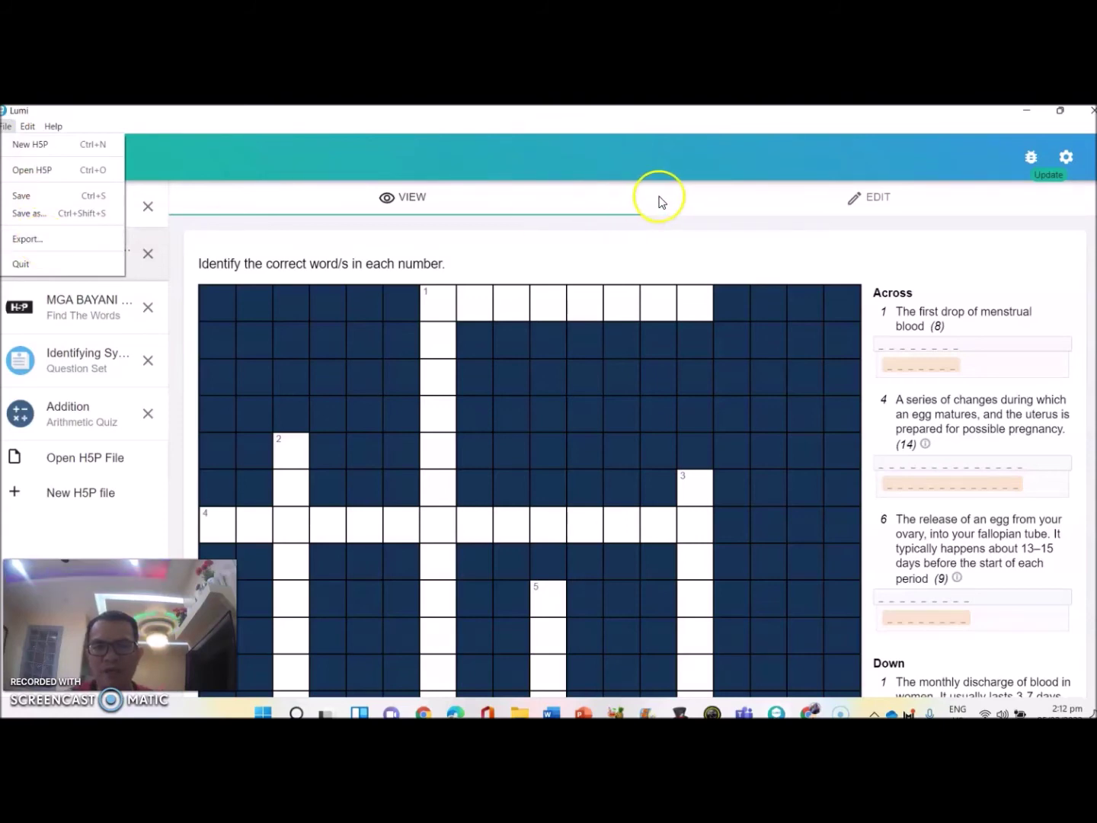
{"action": "left_click", "coordinate": [29, 239]}
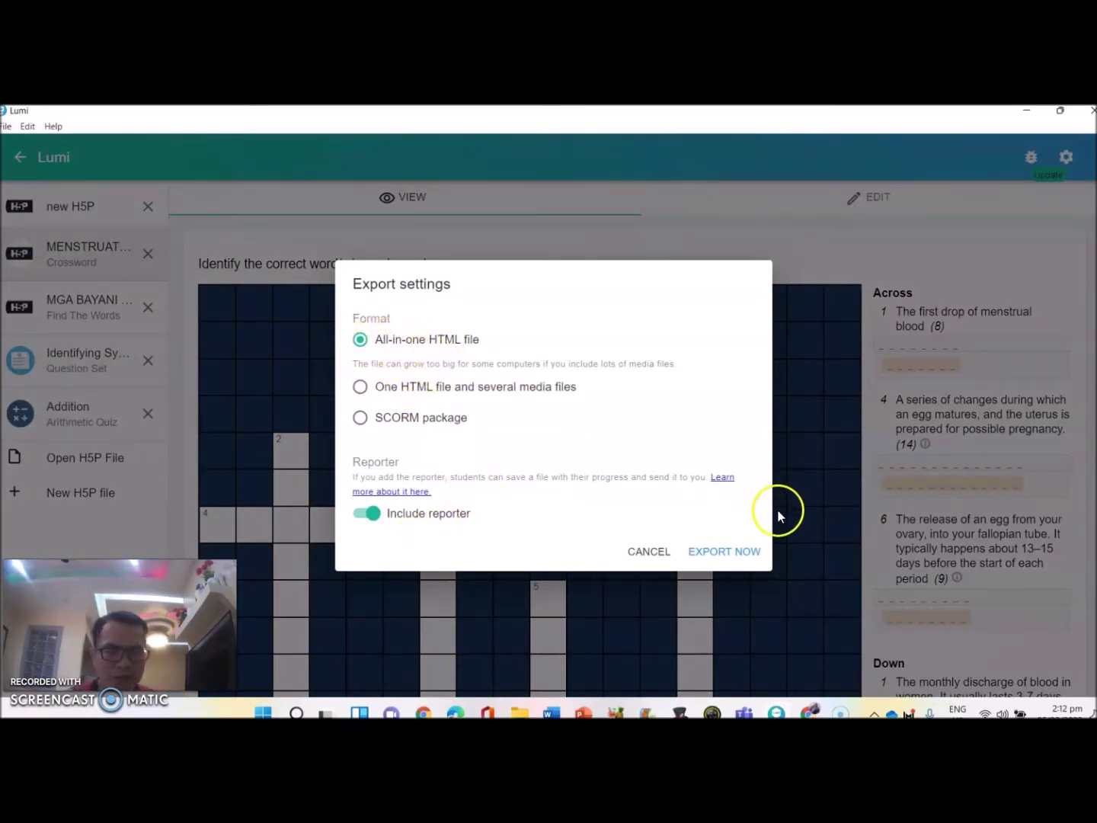
{"action": "left_click", "coordinate": [731, 553]}
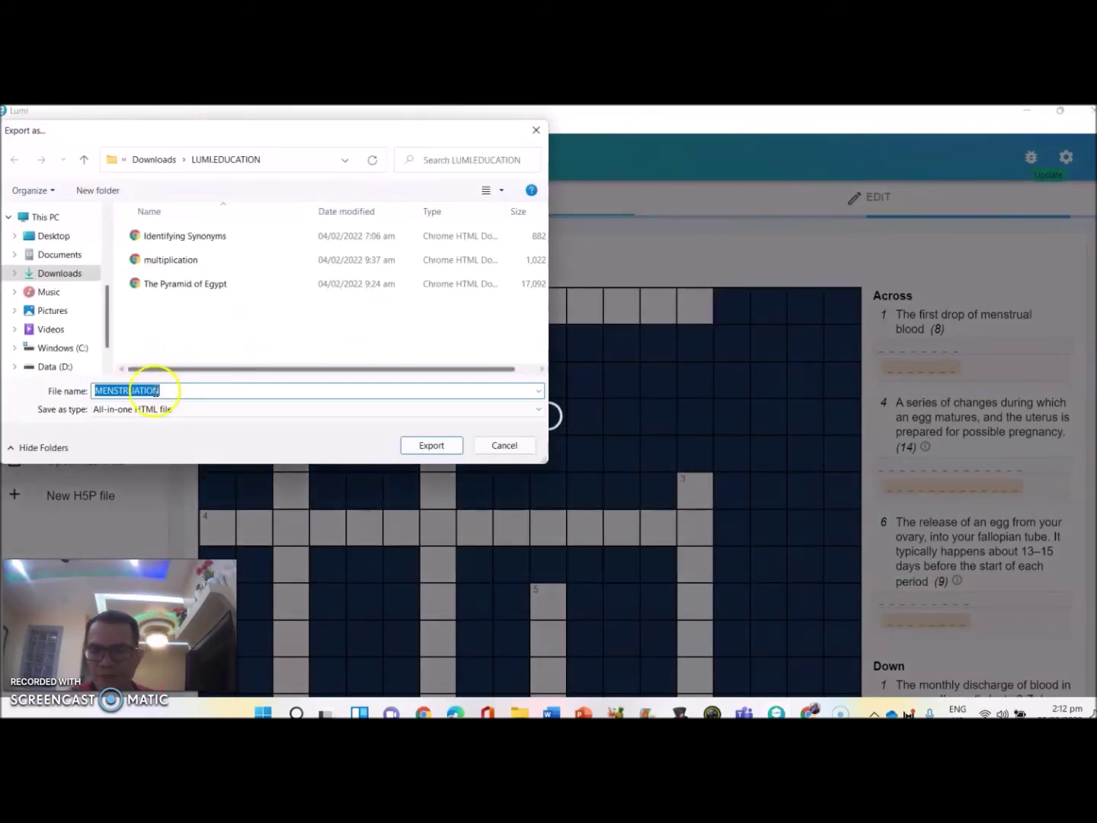
{"action": "left_click", "coordinate": [172, 390]}
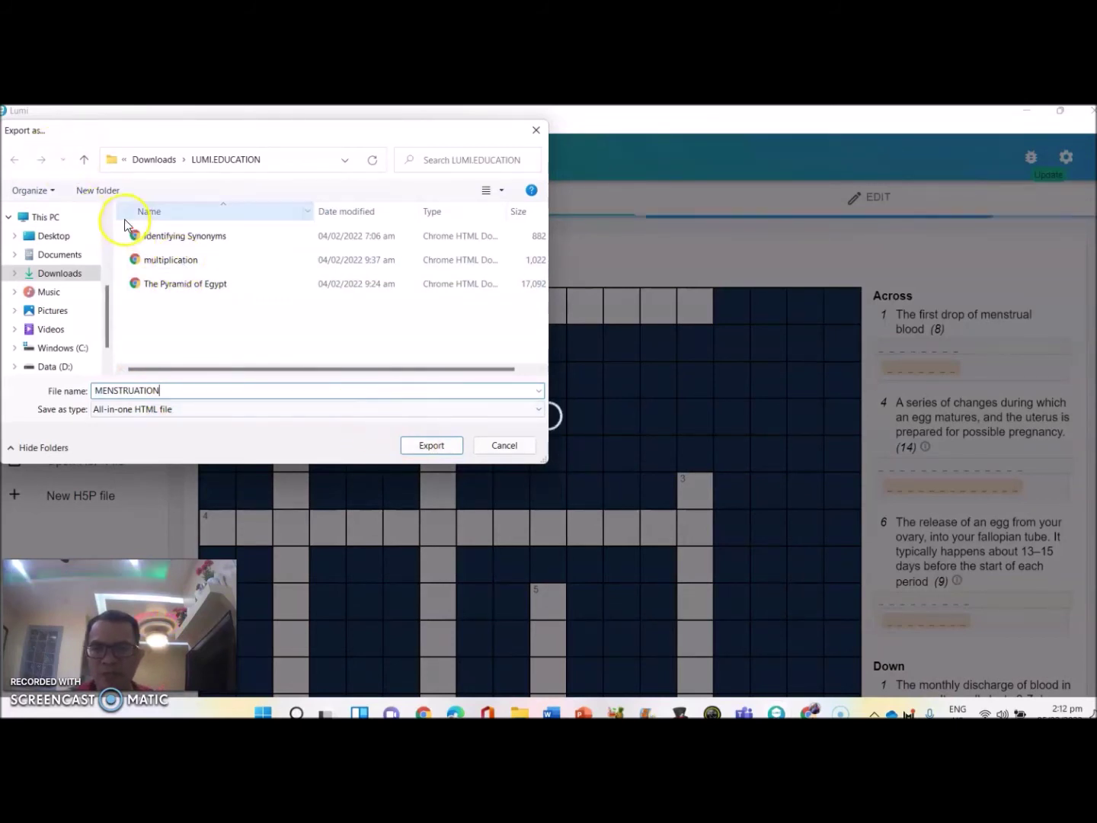
{"action": "left_click", "coordinate": [431, 445]}
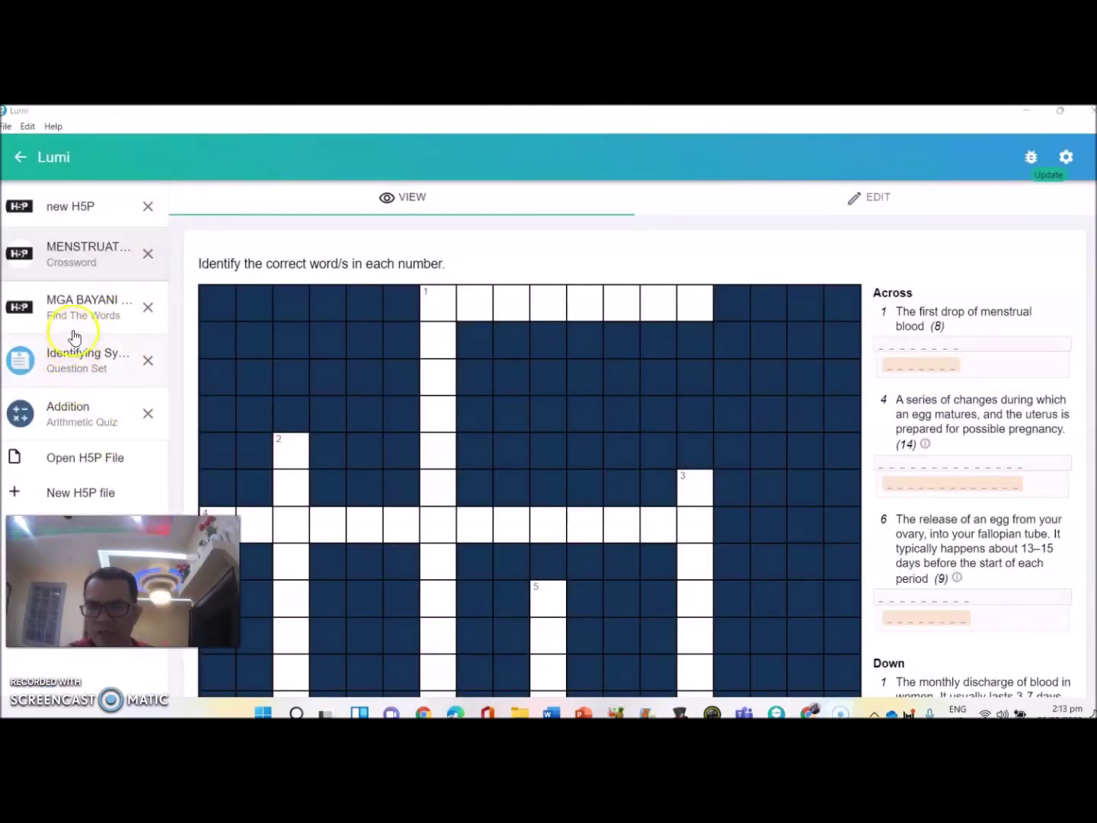
- Open the Identifying Synonyms question set and examine its title, background image choices, progress indicator and pass percentage
{"action": "left_click", "coordinate": [75, 364]}
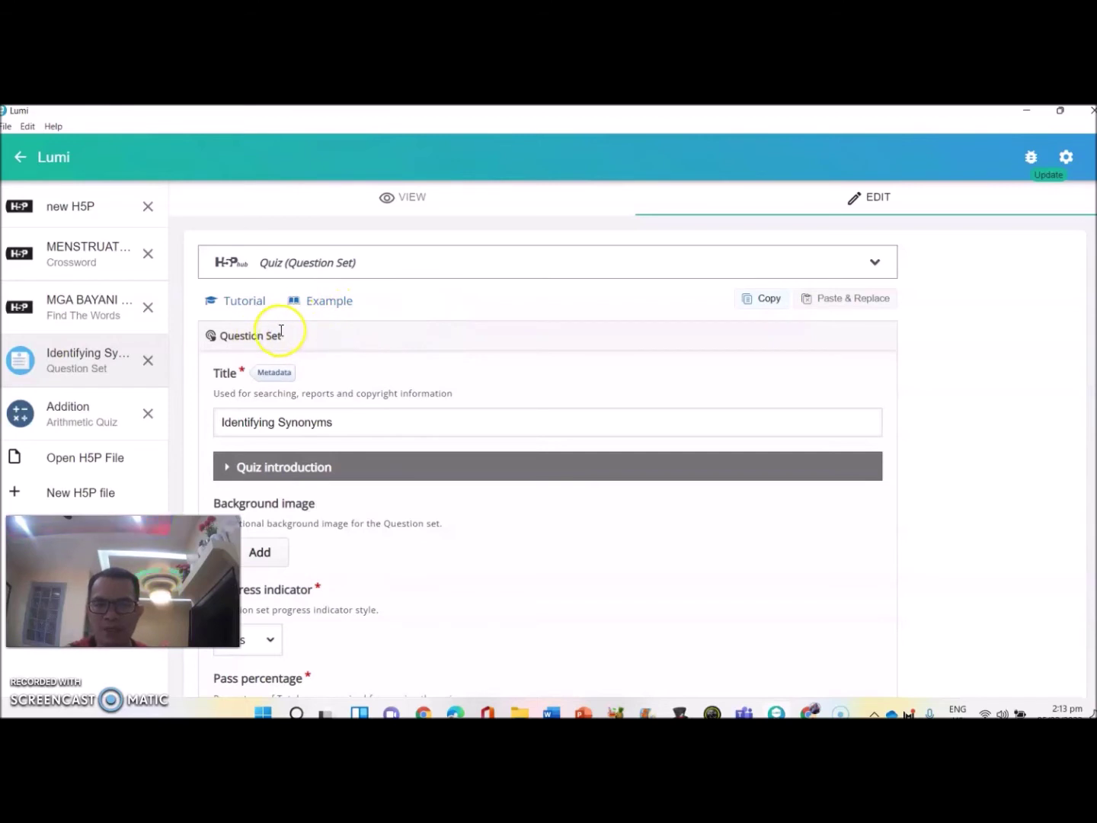
{"action": "scroll", "coordinate": [342, 340], "scroll_direction": "down", "scroll_amount": 1}
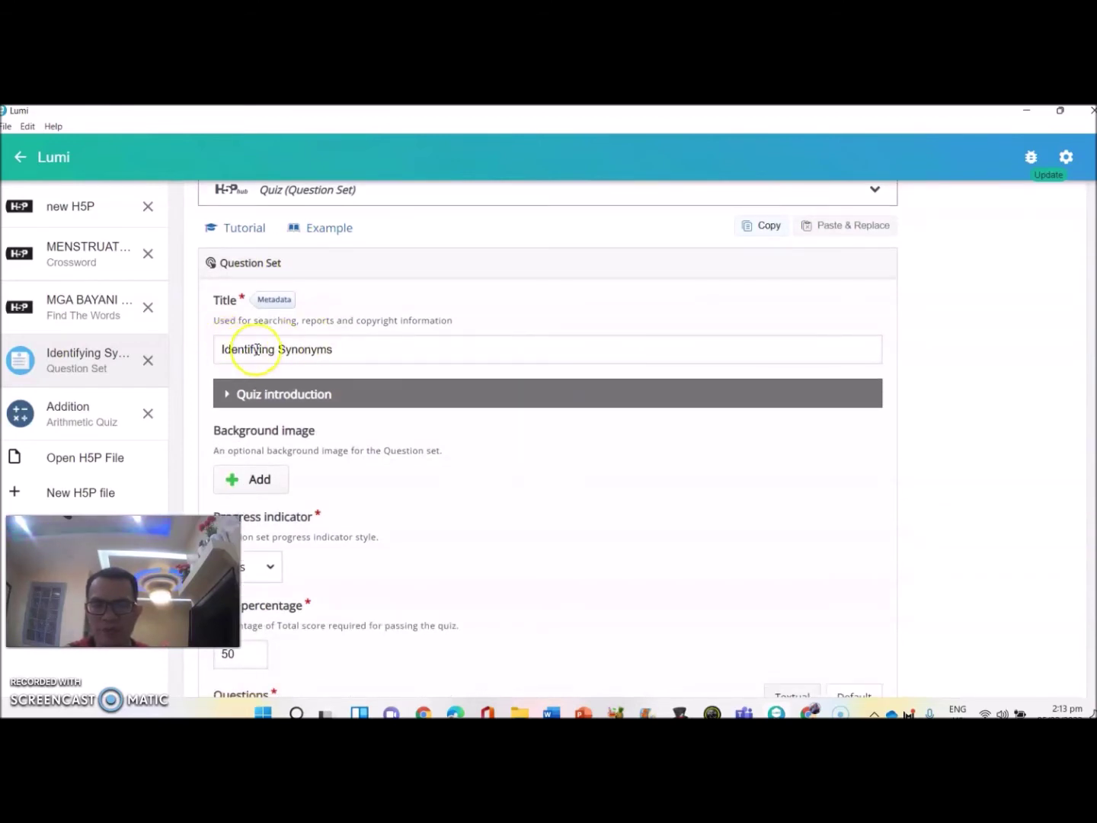
{"action": "left_click", "coordinate": [353, 348]}
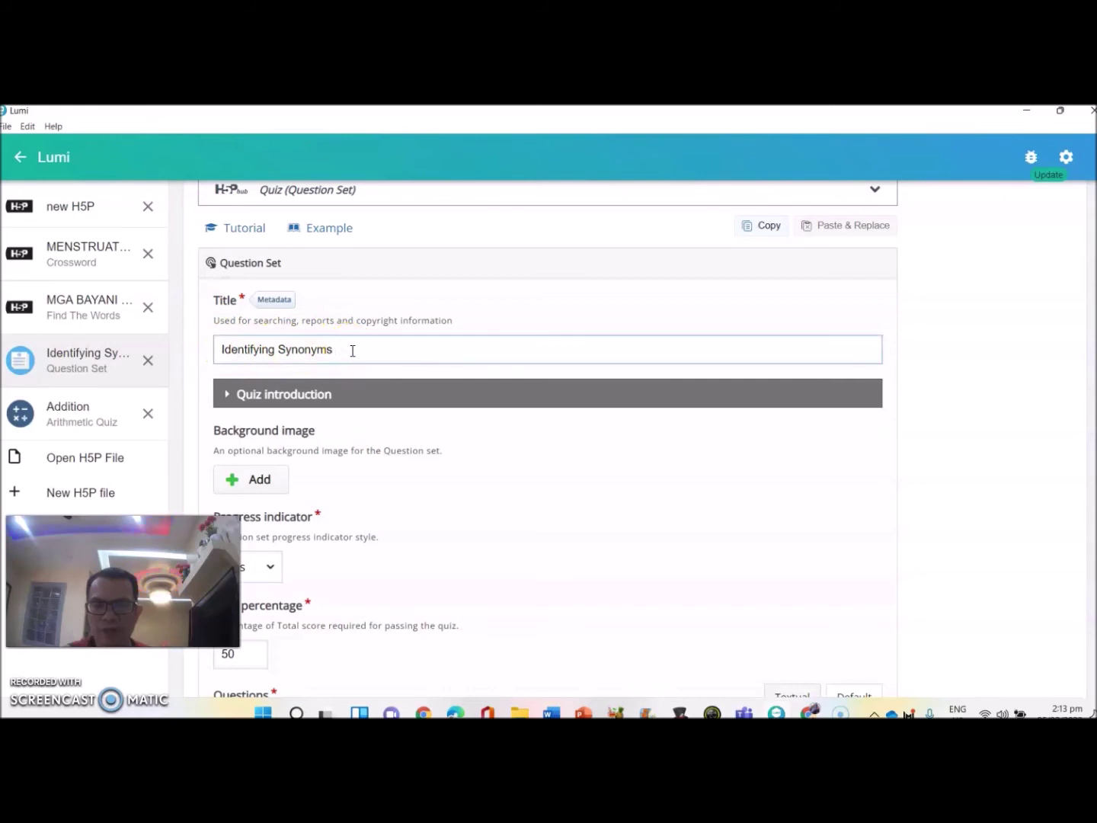
{"action": "scroll", "coordinate": [352, 352], "scroll_direction": "down", "scroll_amount": 2}
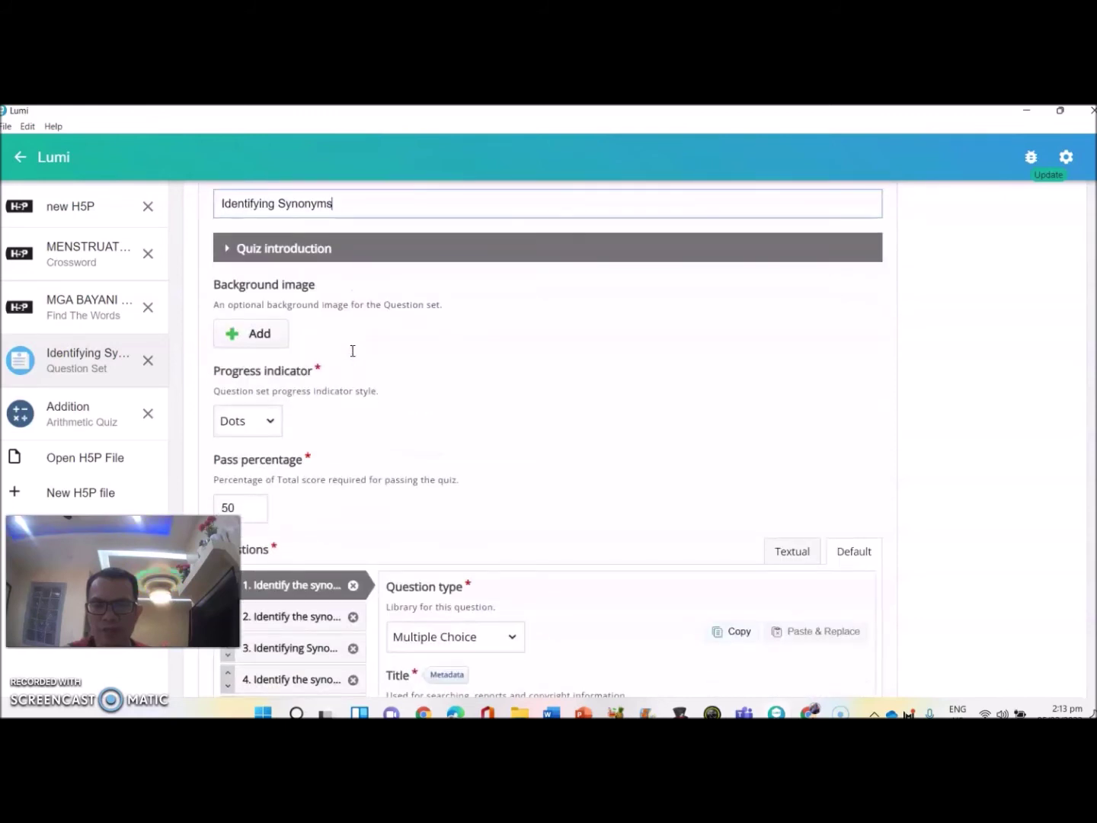
{"action": "left_click", "coordinate": [268, 336]}
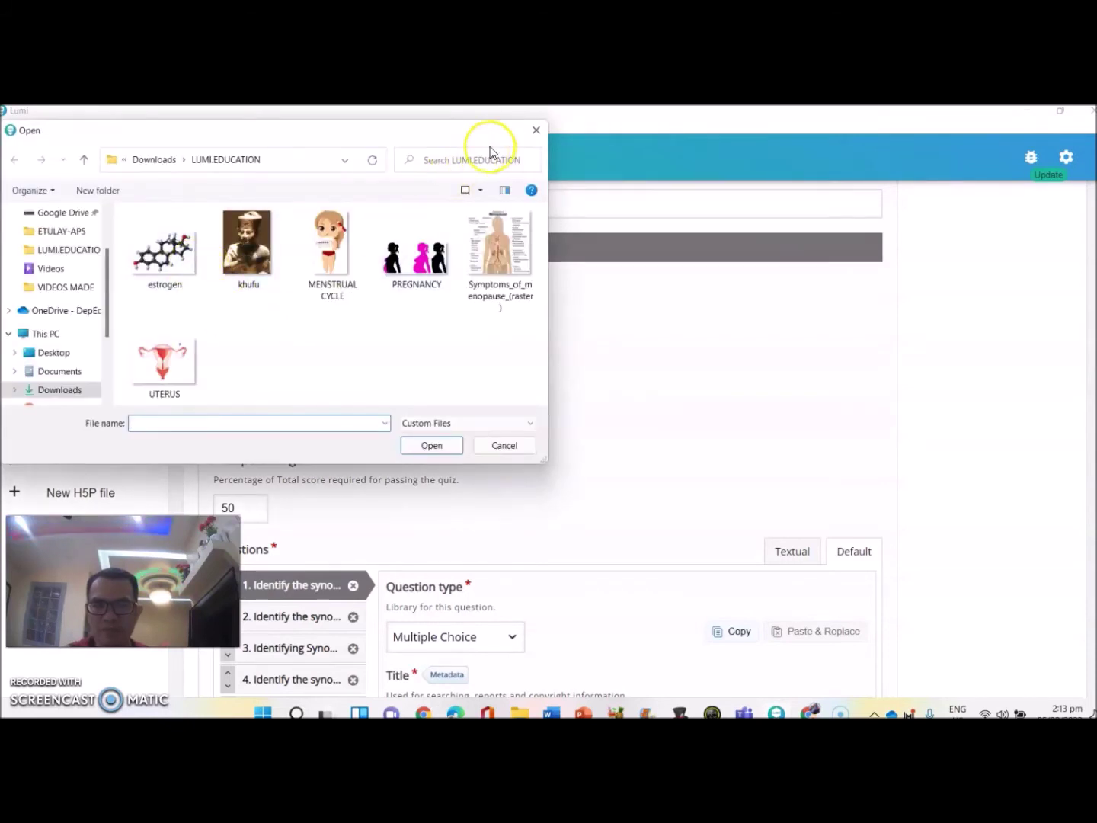
{"action": "left_click", "coordinate": [503, 445]}
{"action": "scroll", "coordinate": [449, 410], "scroll_direction": "down", "scroll_amount": 2}
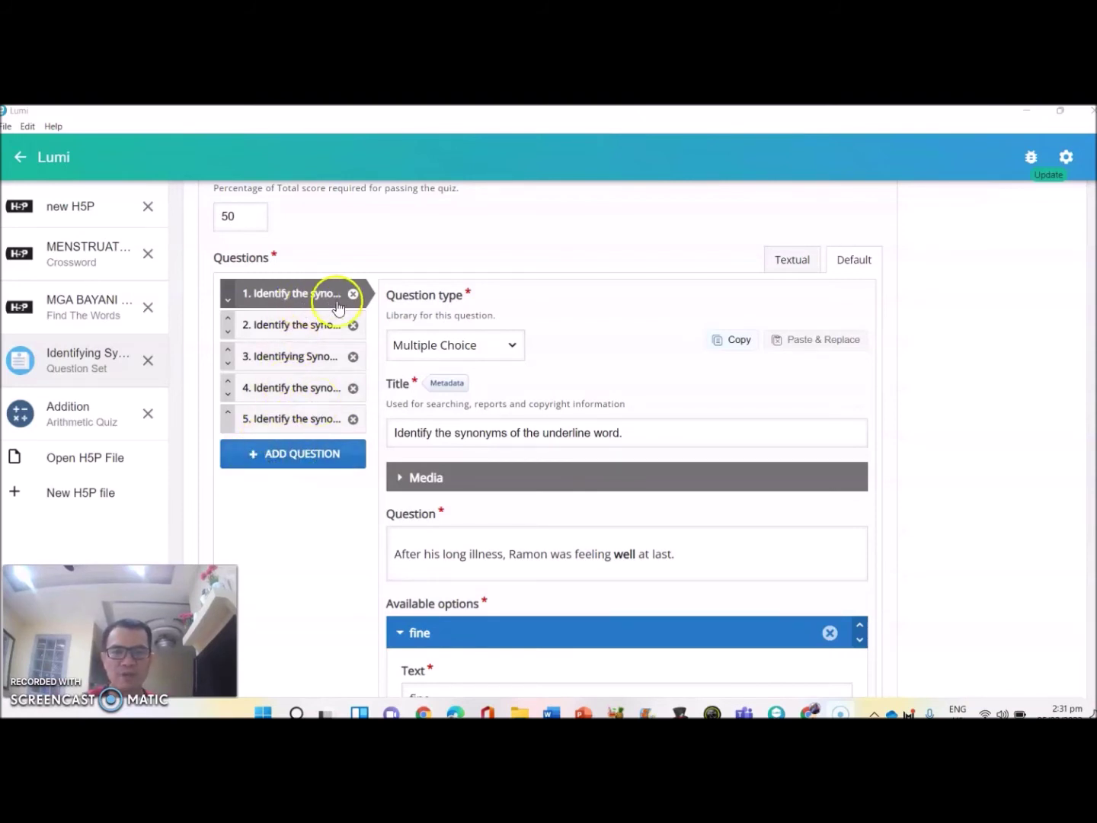
- Examine the question types available for the first quiz question and the wording of its title
{"action": "left_click", "coordinate": [512, 349]}
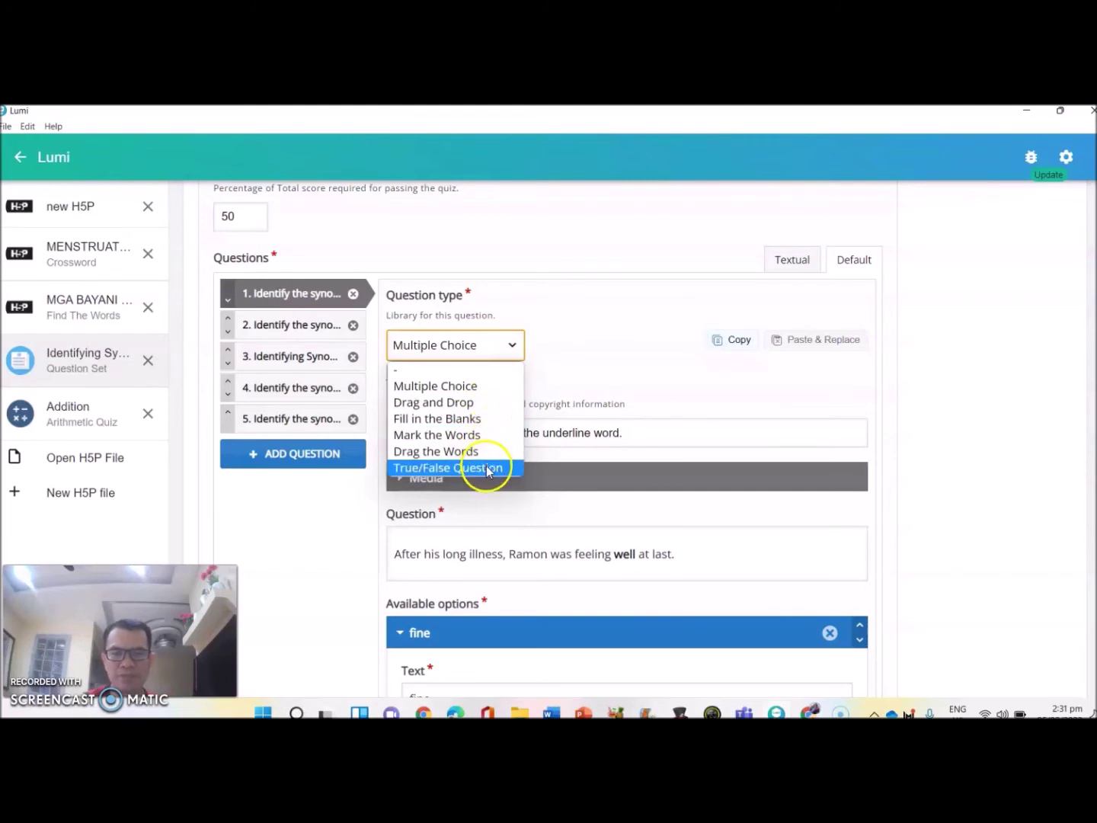
{"action": "left_click", "coordinate": [514, 346]}
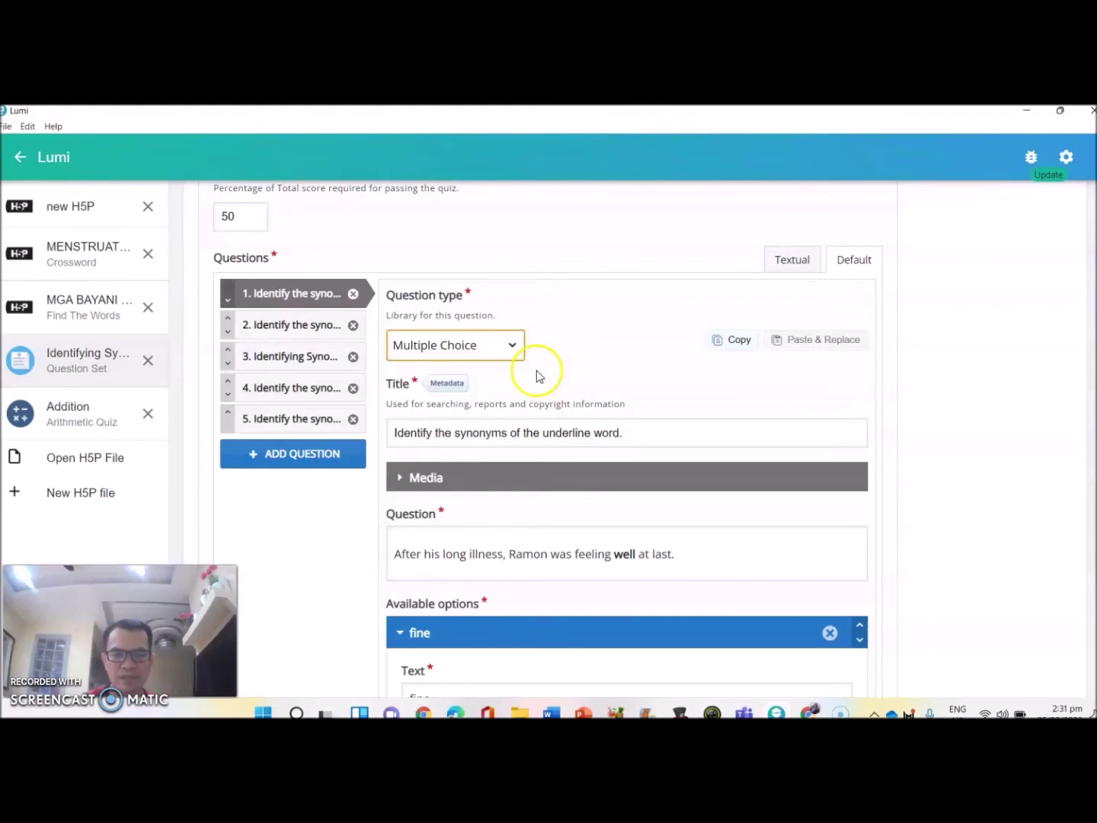
{"action": "scroll", "coordinate": [565, 392], "scroll_direction": "down", "scroll_amount": 1}
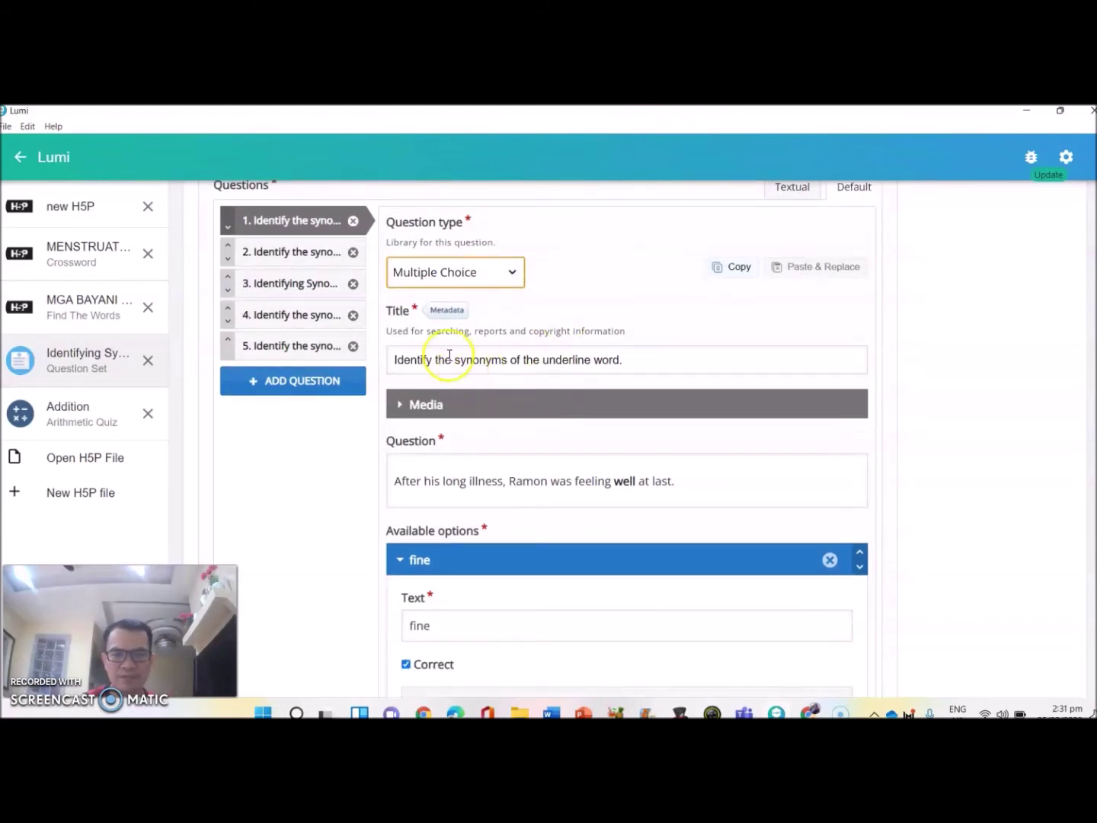
{"action": "left_click_drag", "start_coordinate": [395, 360], "coordinate": [683, 368]}
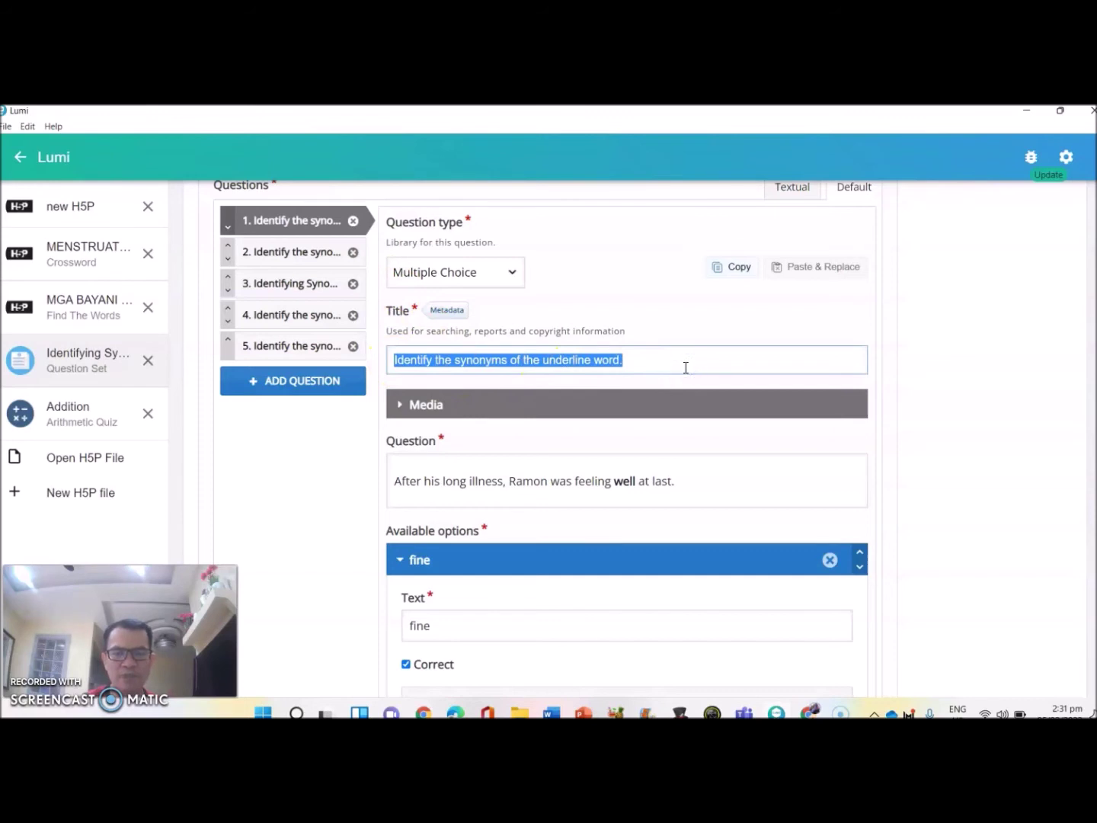
{"action": "left_click", "coordinate": [648, 358]}
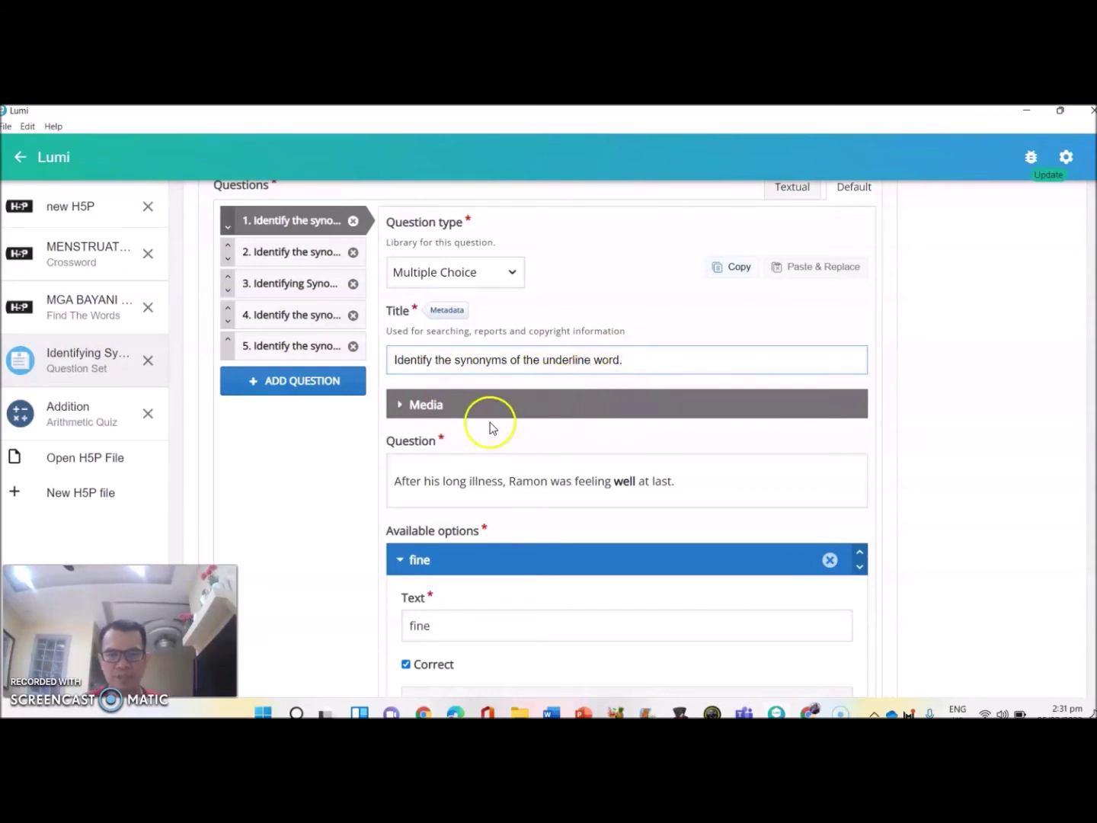
- Examine the first question's sentence and the bold formatting of the word "well"
{"action": "left_click", "coordinate": [398, 483]}
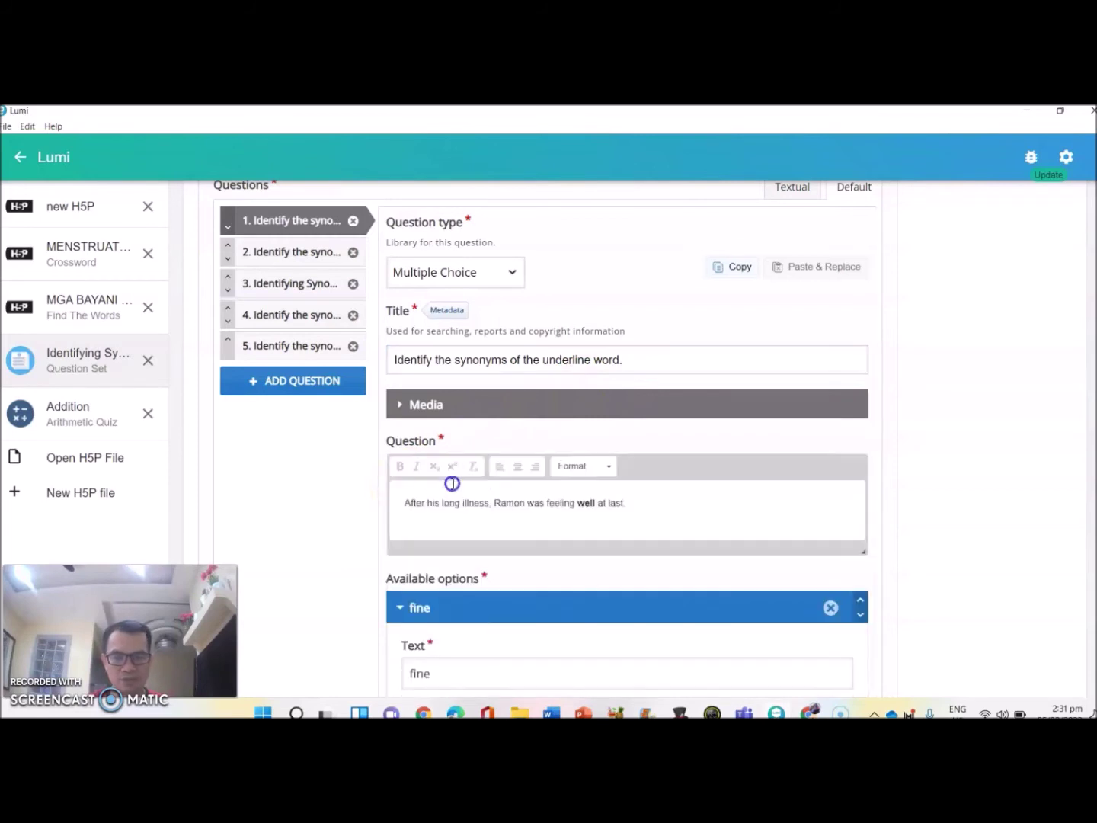
{"action": "left_click_drag", "start_coordinate": [426, 504], "coordinate": [675, 511]}
{"action": "left_click", "coordinate": [681, 496]}
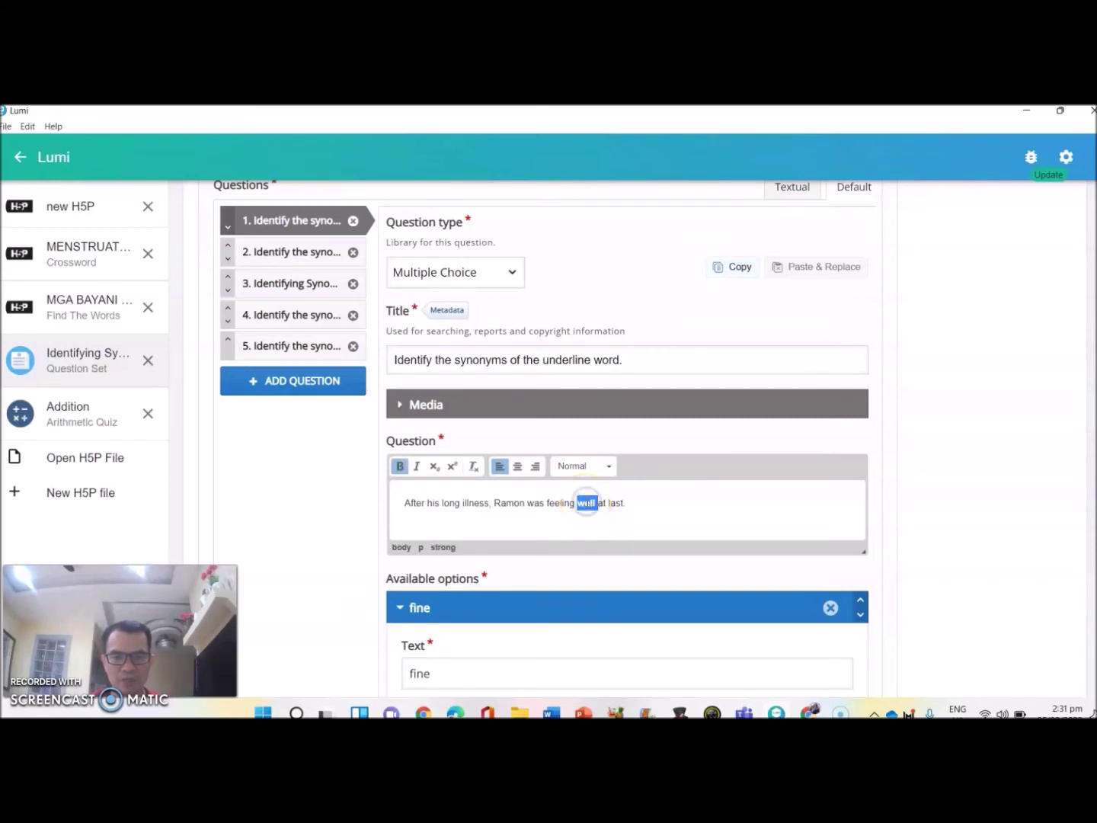
{"action": "left_click", "coordinate": [402, 472]}
{"action": "left_click", "coordinate": [684, 505]}
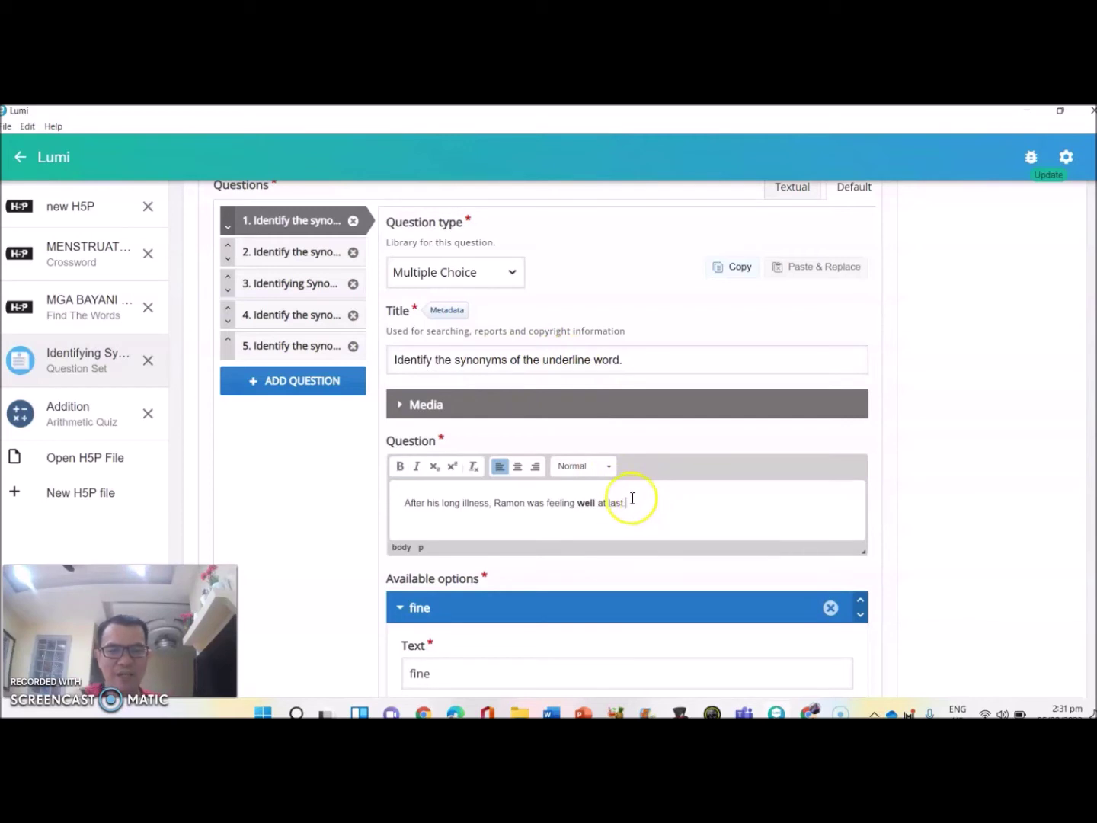
- Replace "underline" with "highlighted" in the first question's title so it reads "Identify the synonyms of the highlighted word."
{"action": "double_click", "coordinate": [568, 360]}
{"action": "type", "text": "hi"}
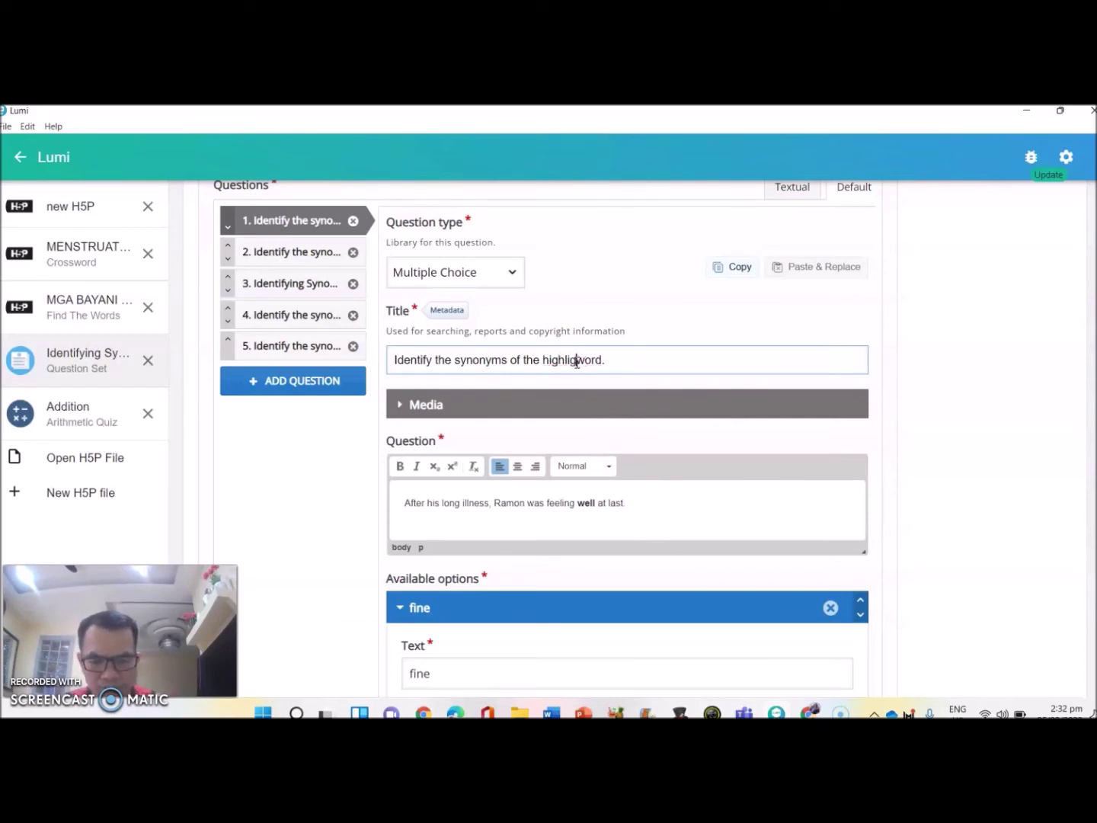
{"action": "type", "text": "ghlighted"}
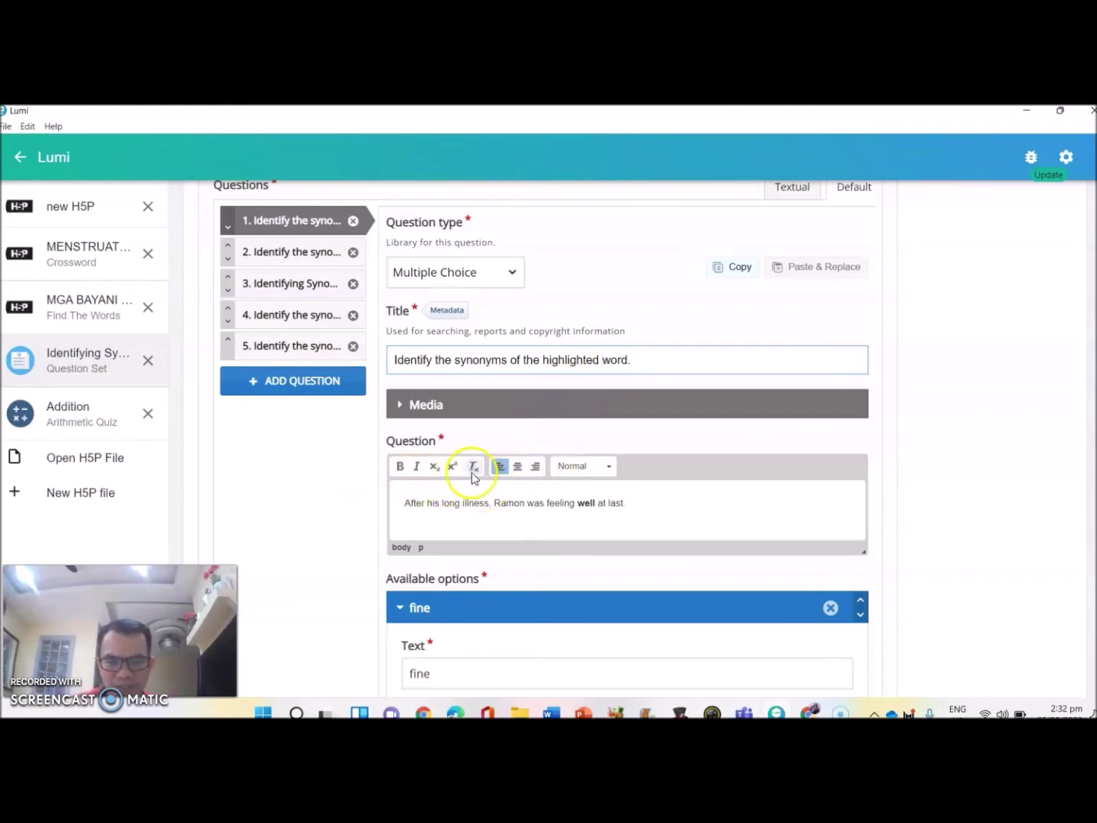
- Examine the first question's answer options fine, brave and worse, their correct-answer settings and the way to add another option
{"action": "scroll", "coordinate": [542, 518], "scroll_direction": "down", "scroll_amount": 2}
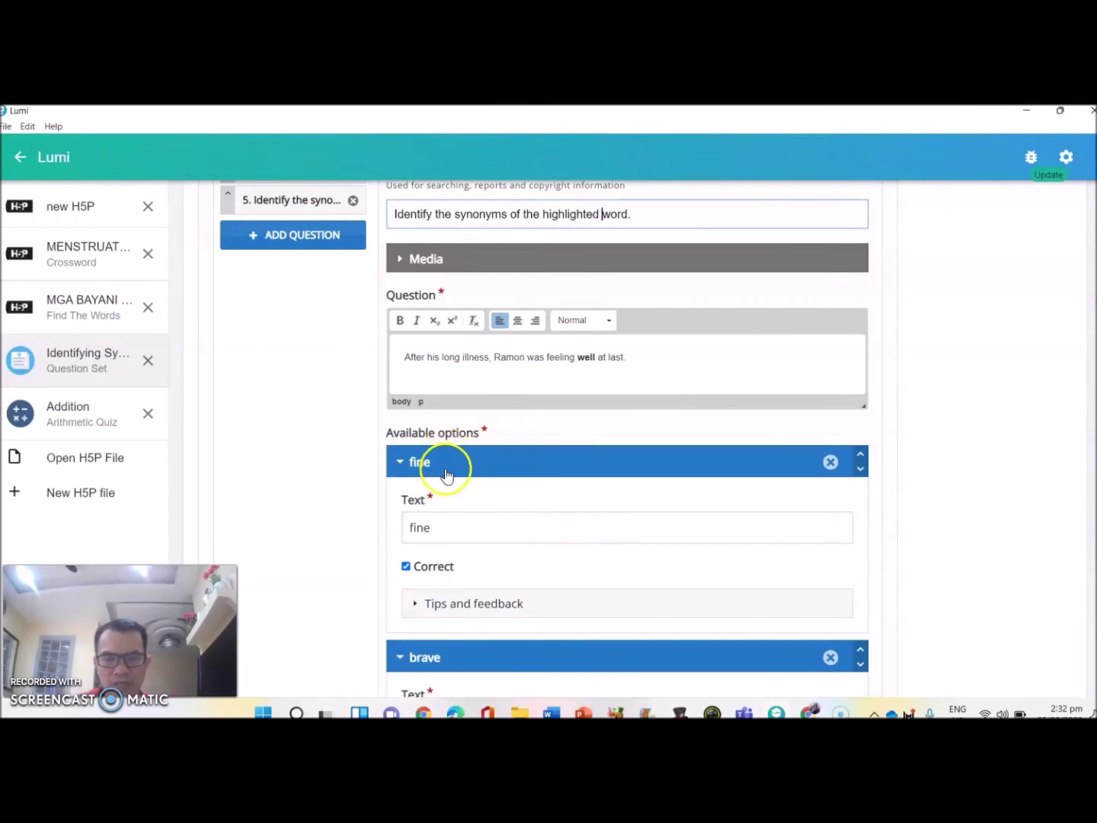
{"action": "left_click", "coordinate": [442, 527]}
{"action": "left_click", "coordinate": [448, 415]}
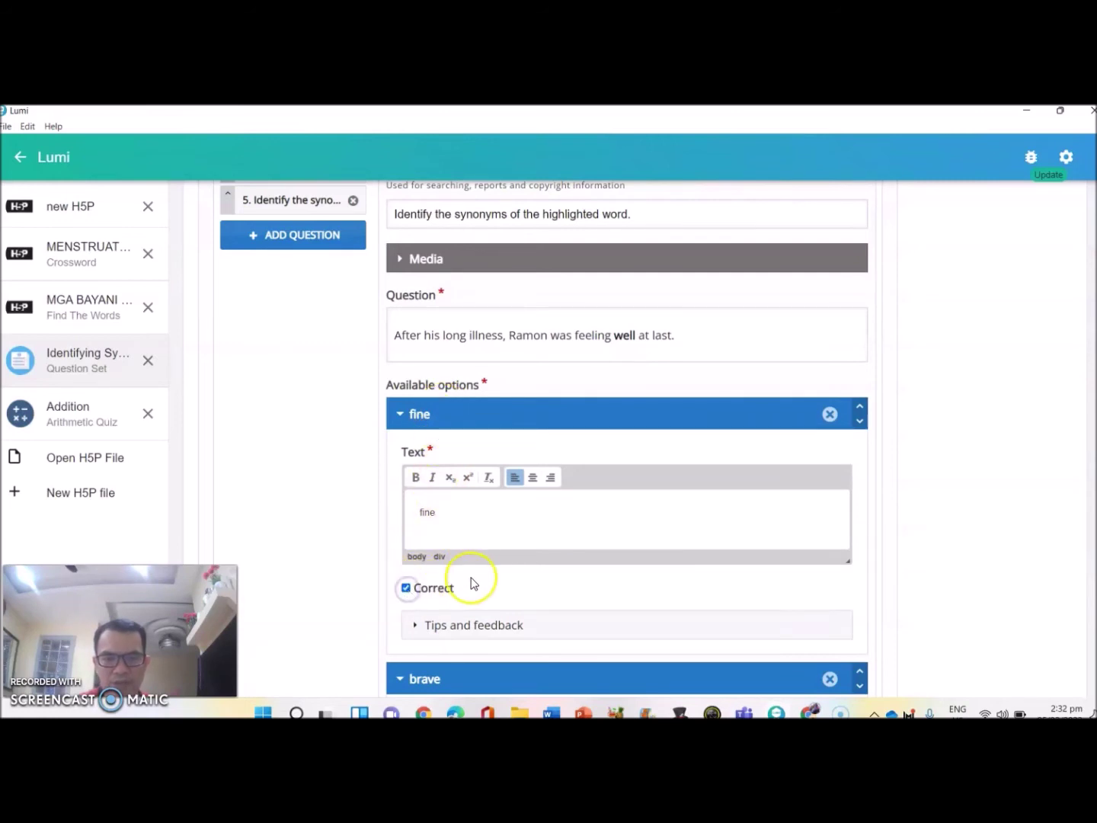
{"action": "scroll", "coordinate": [475, 580], "scroll_direction": "down", "scroll_amount": 3}
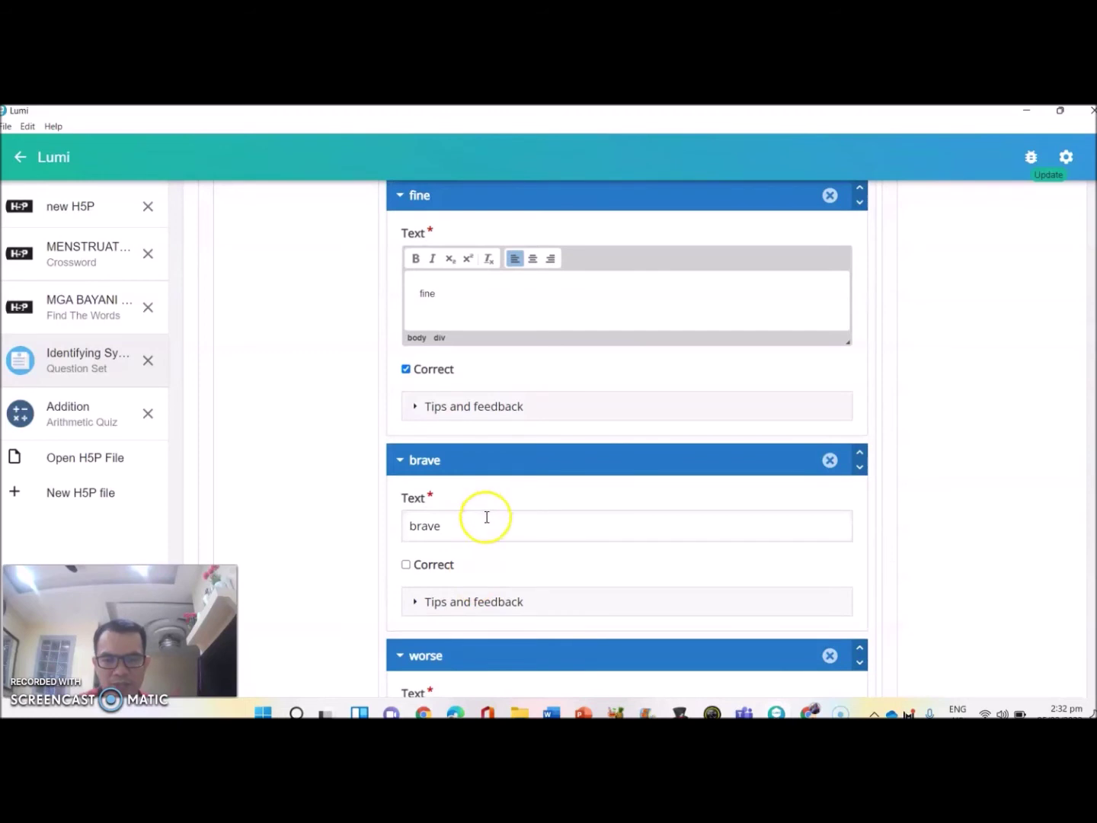
{"action": "left_click", "coordinate": [483, 517]}
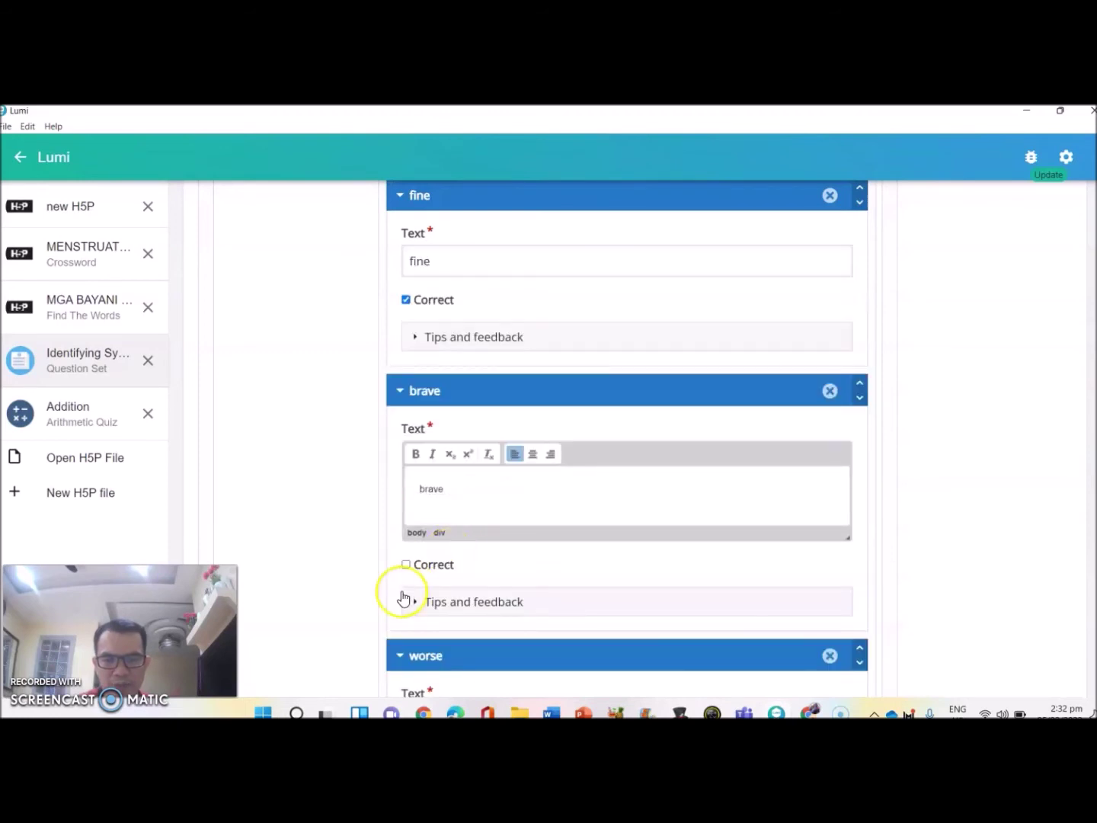
{"action": "scroll", "coordinate": [480, 568], "scroll_direction": "down", "scroll_amount": 2}
{"action": "scroll", "coordinate": [488, 564], "scroll_direction": "down", "scroll_amount": 1}
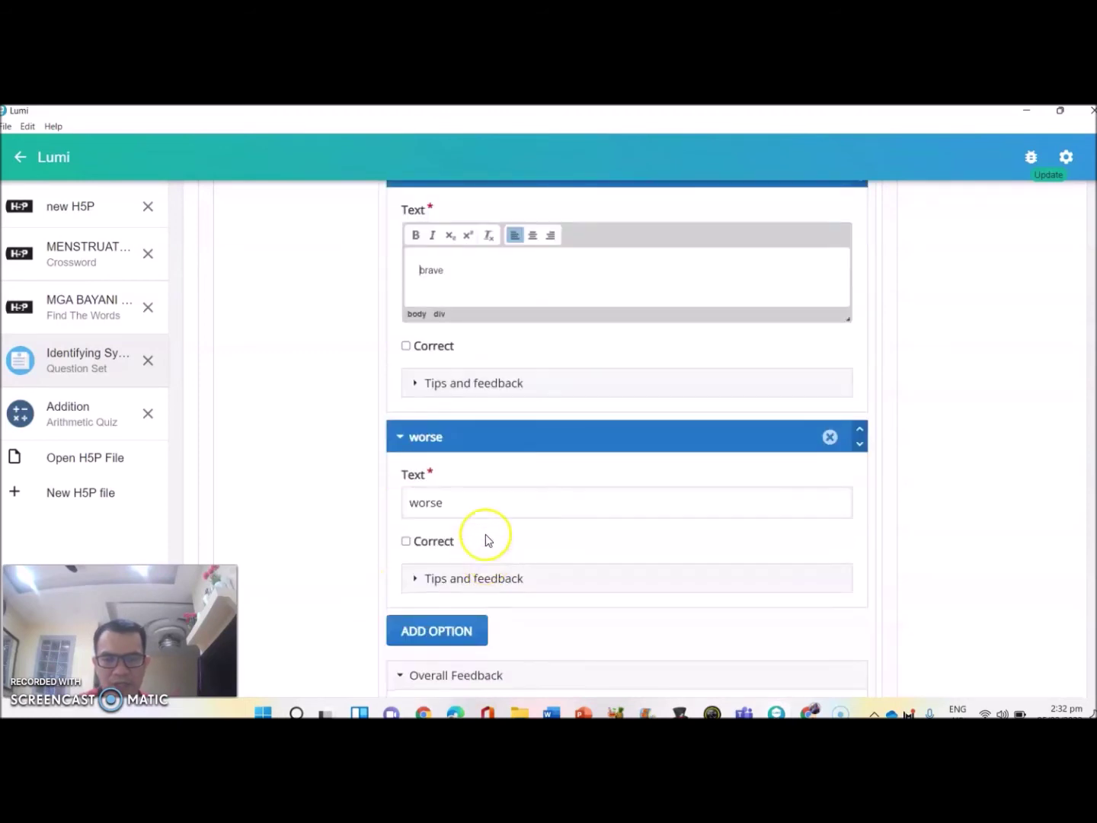
{"action": "left_click", "coordinate": [483, 503]}
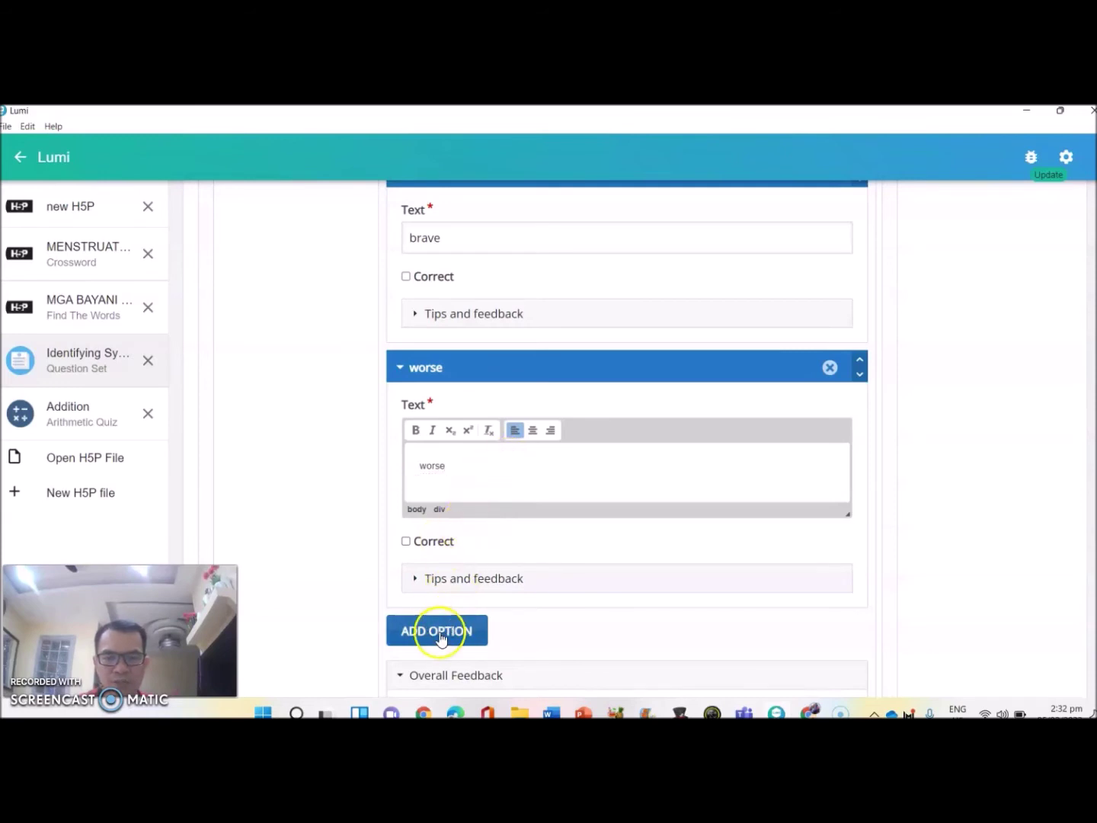
{"action": "scroll", "coordinate": [438, 641], "scroll_direction": "down", "scroll_amount": 3}
{"action": "left_click", "coordinate": [441, 414]}
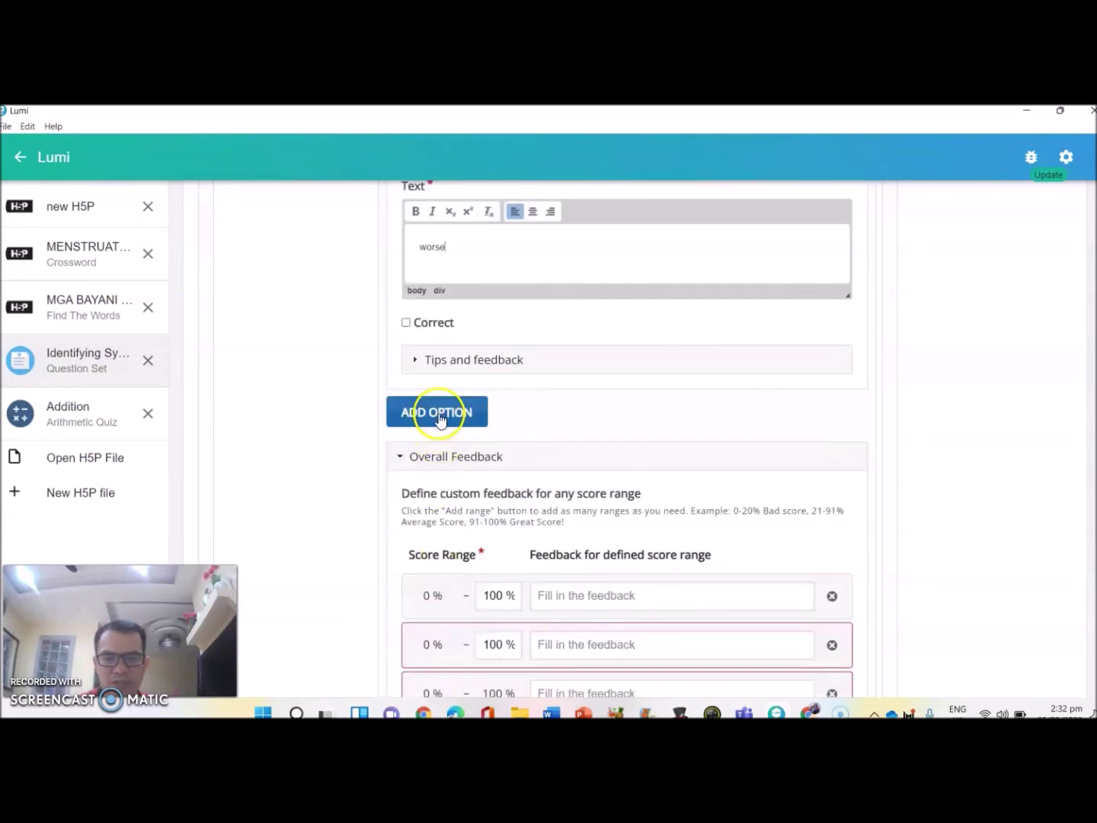
- Review the first question's overall feedback ranges, the quiz's navigation and randomizing settings, and the list of questions
{"action": "left_click", "coordinate": [572, 463]}
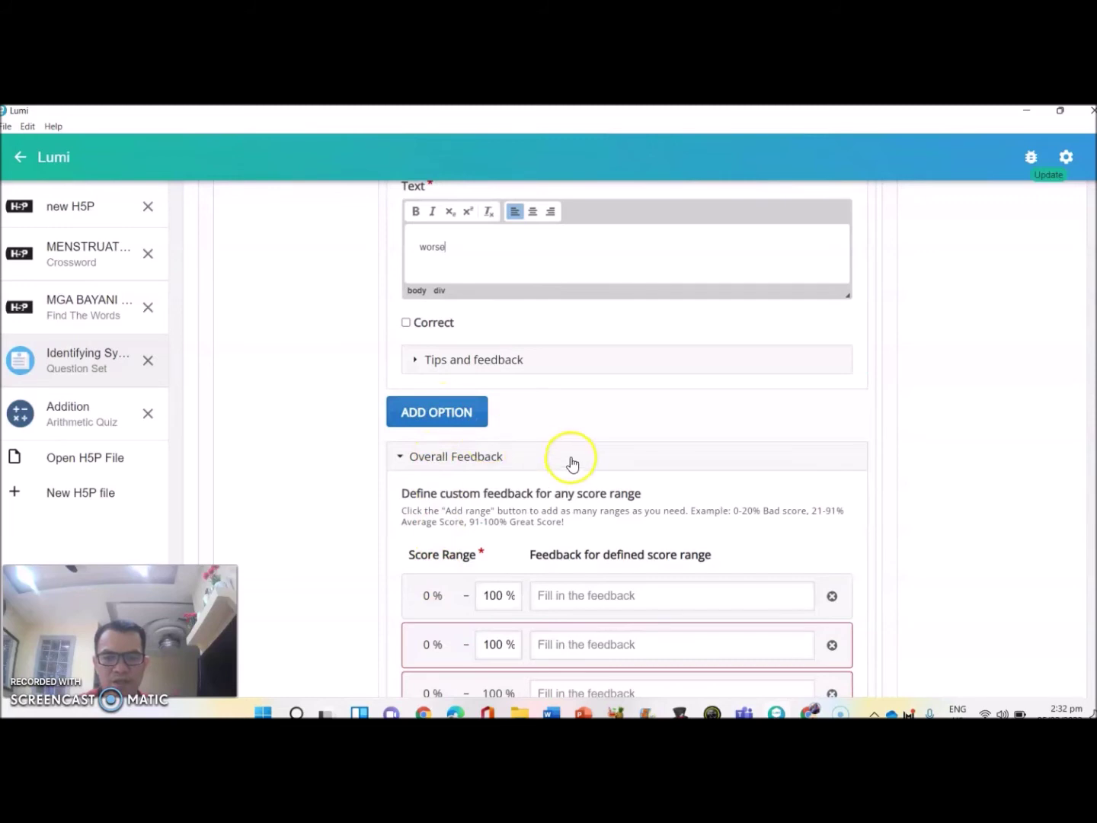
{"action": "scroll", "coordinate": [573, 463], "scroll_direction": "down", "scroll_amount": 5}
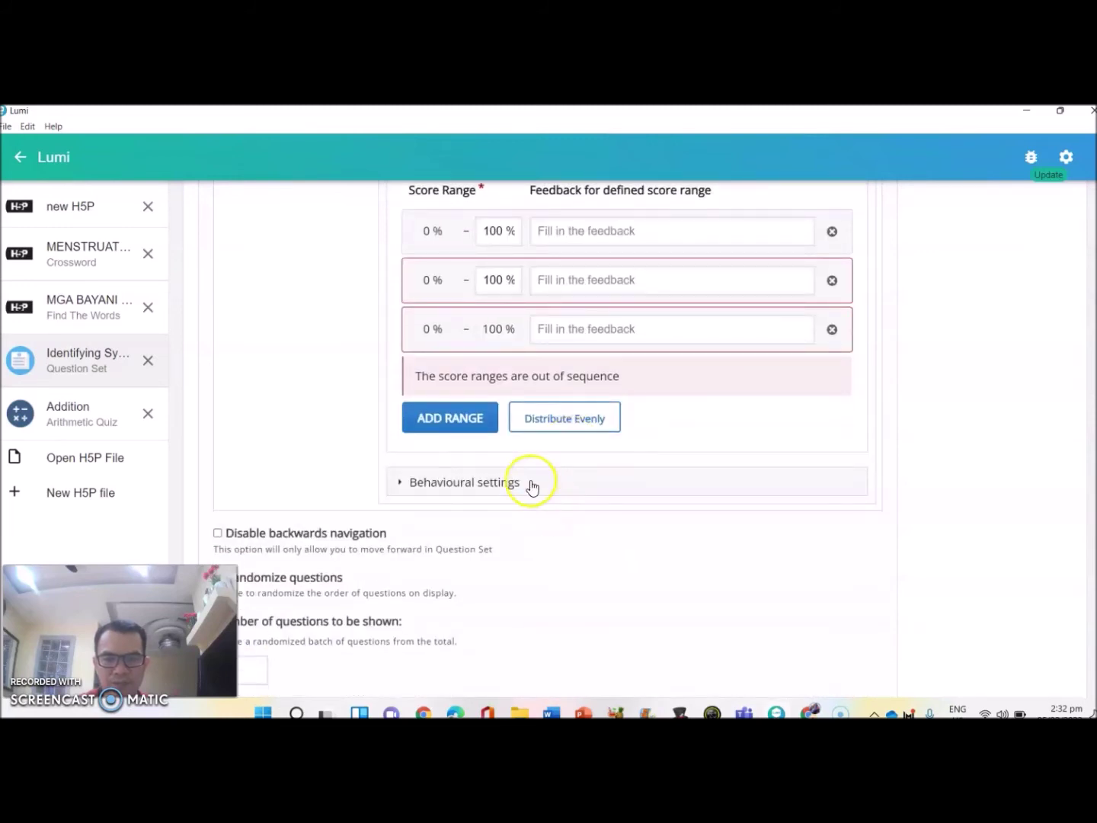
{"action": "scroll", "coordinate": [537, 574], "scroll_direction": "down", "scroll_amount": 2}
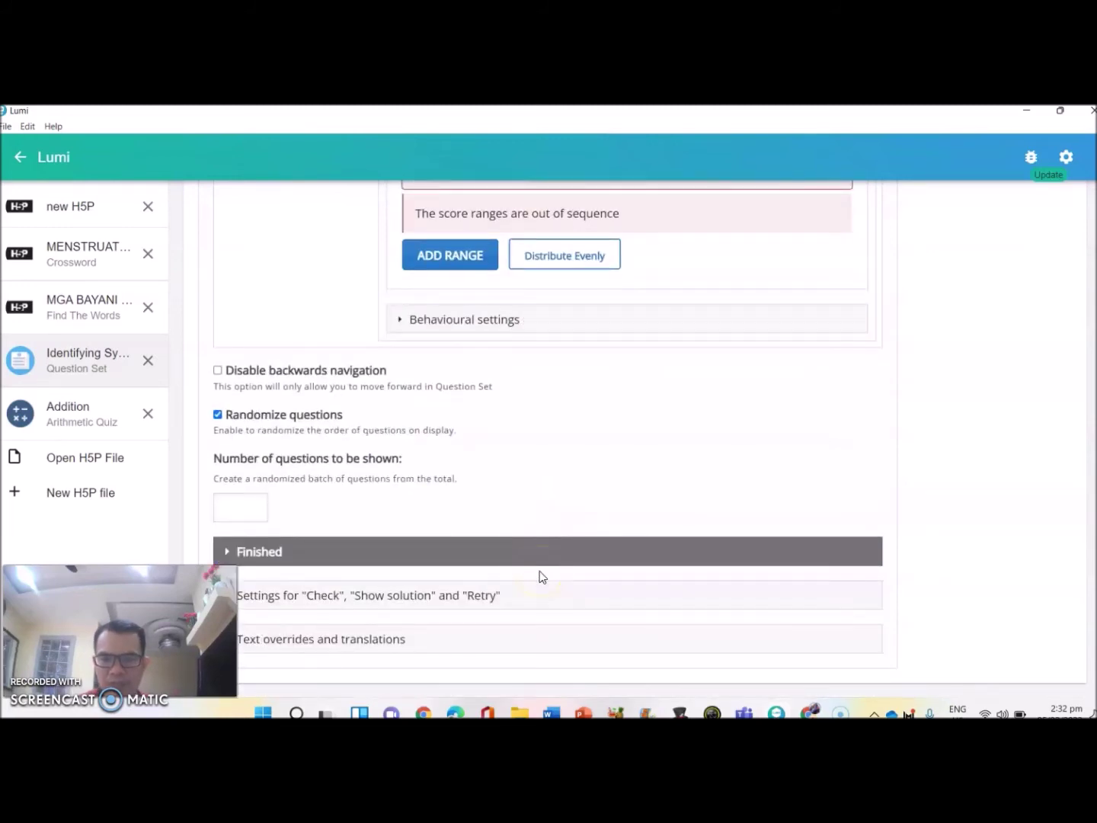
{"action": "scroll", "coordinate": [538, 578], "scroll_direction": "up", "scroll_amount": 20}
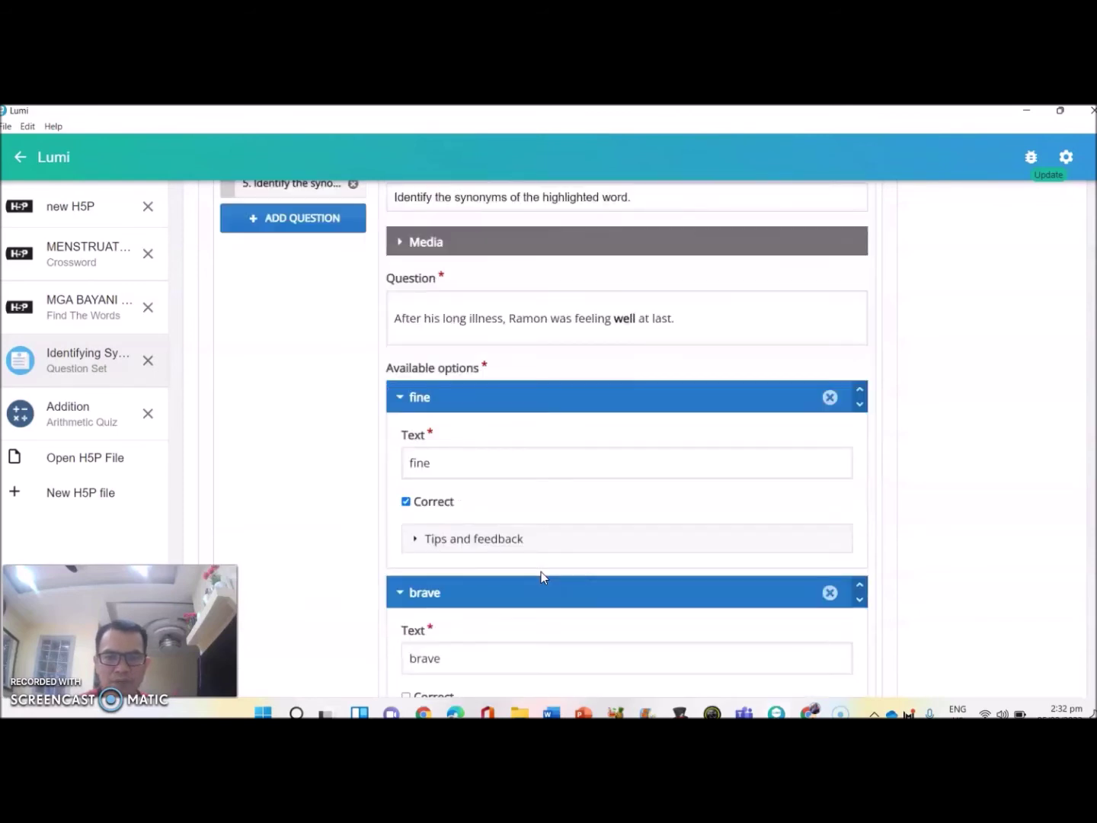
{"action": "scroll", "coordinate": [541, 573], "scroll_direction": "up", "scroll_amount": 5}
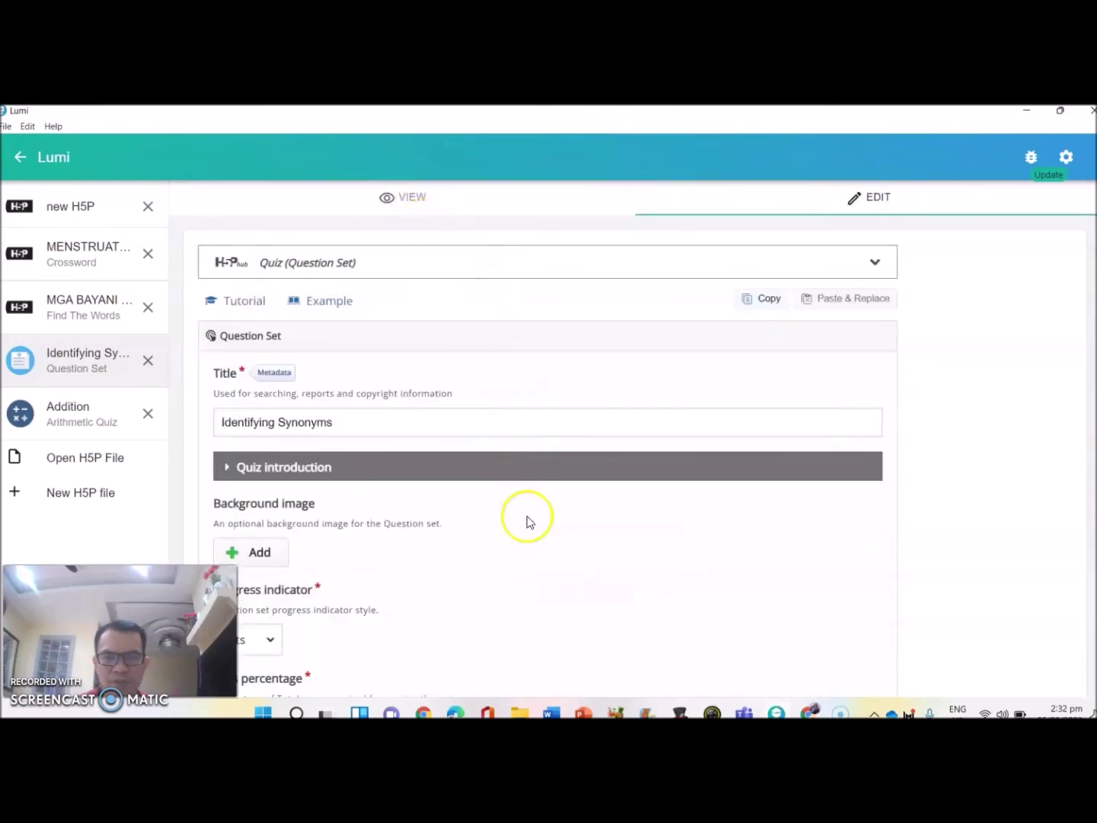
{"action": "scroll", "coordinate": [541, 549], "scroll_direction": "down", "scroll_amount": 5}
{"action": "scroll", "coordinate": [419, 481], "scroll_direction": "down", "scroll_amount": 1}
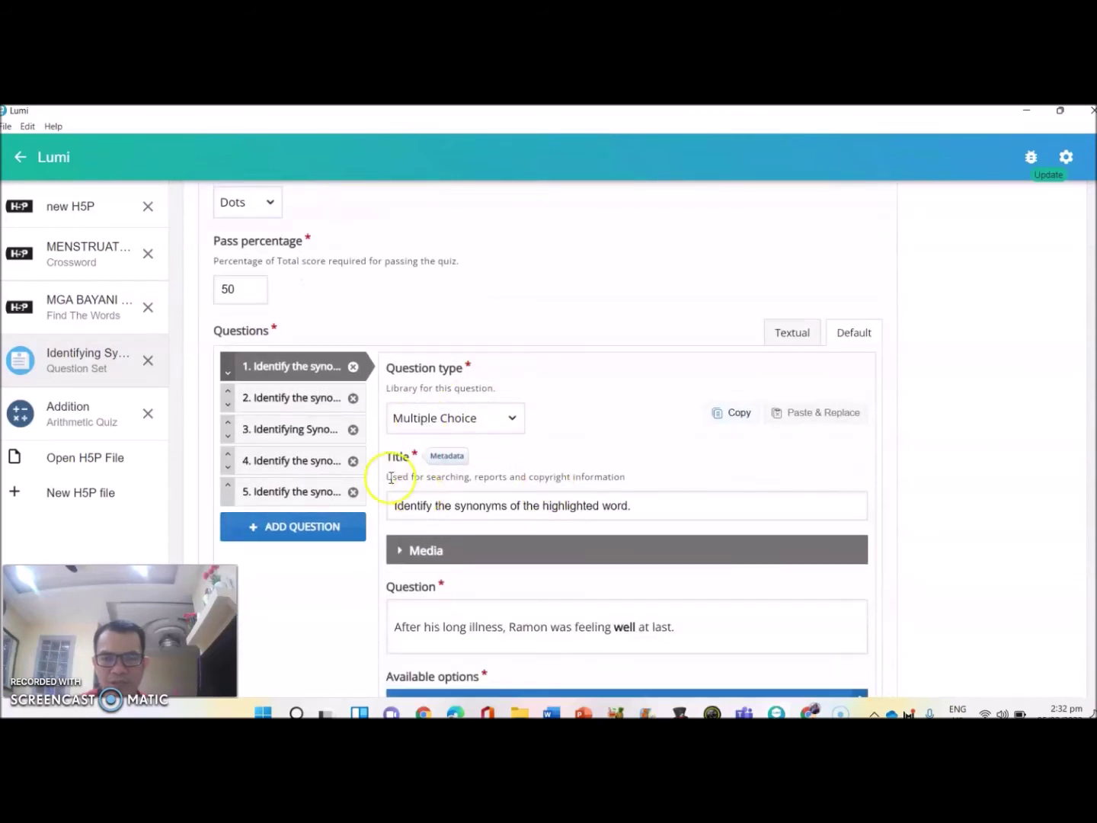
- Examine the second question's available question types, its sentence with "difficult" emphasized, and the options easy, hard and industrious
{"action": "left_click", "coordinate": [291, 399]}
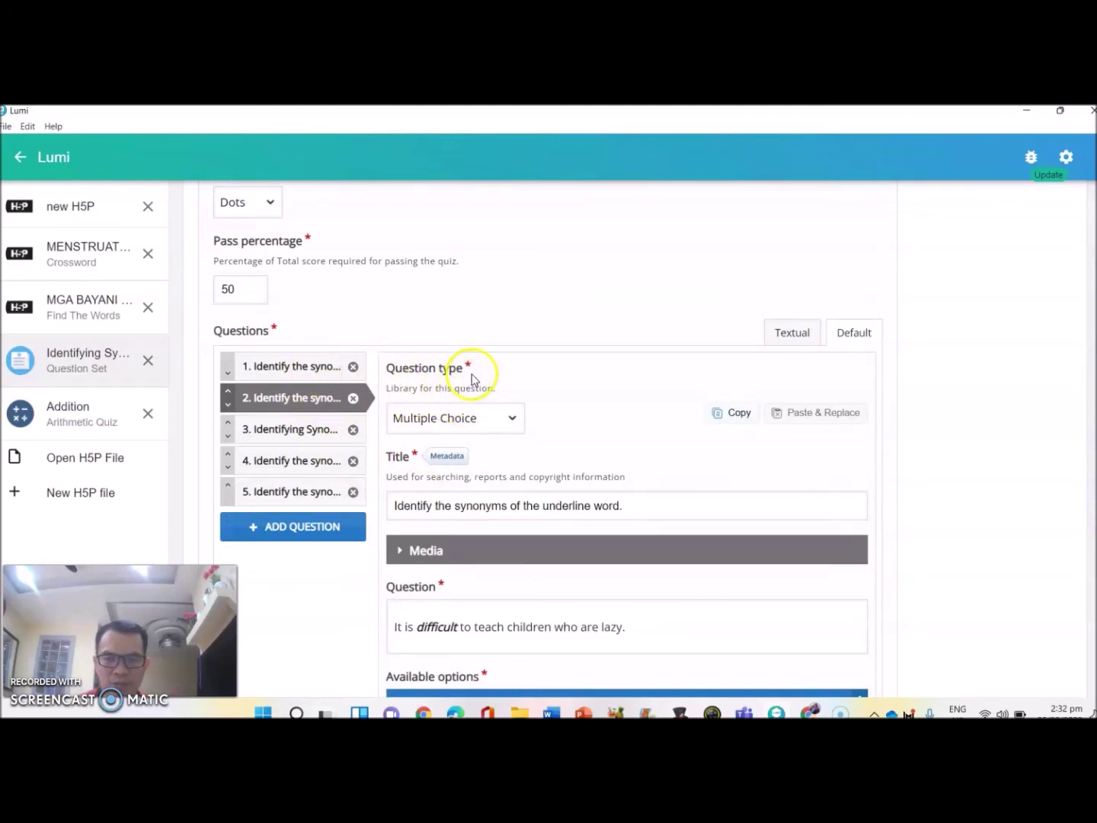
{"action": "left_click", "coordinate": [512, 421]}
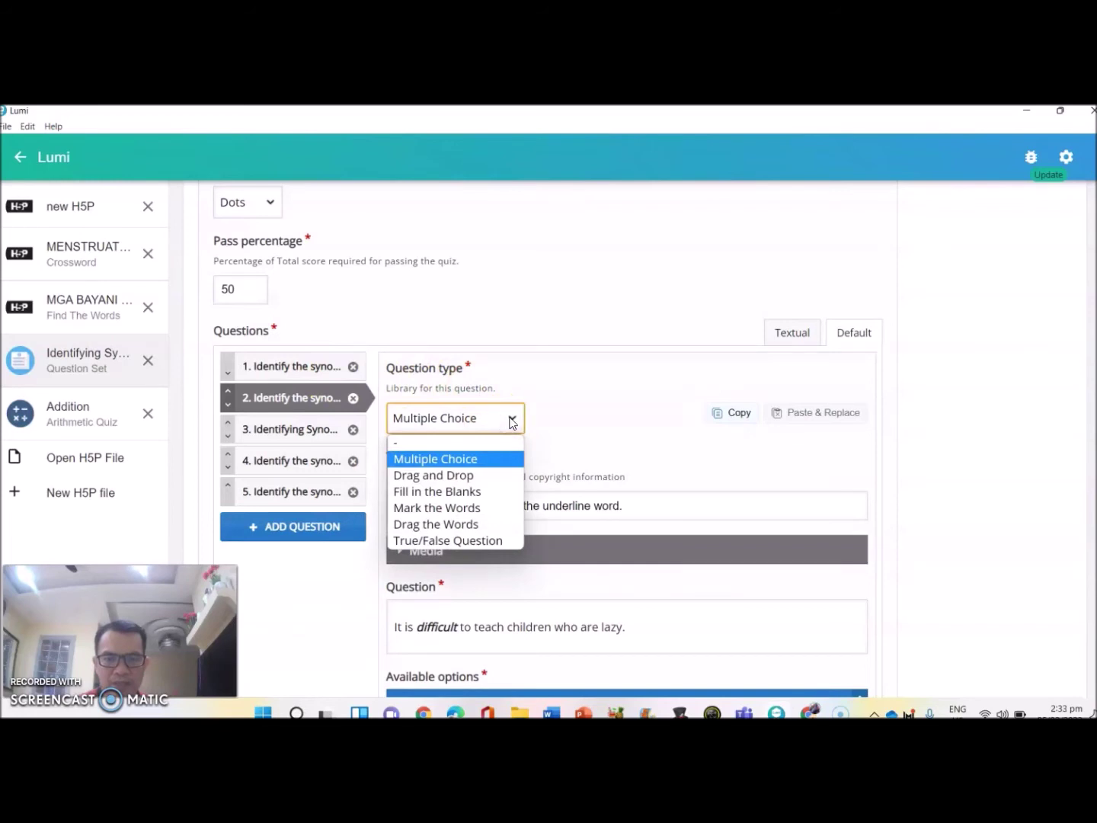
{"action": "left_click", "coordinate": [512, 422]}
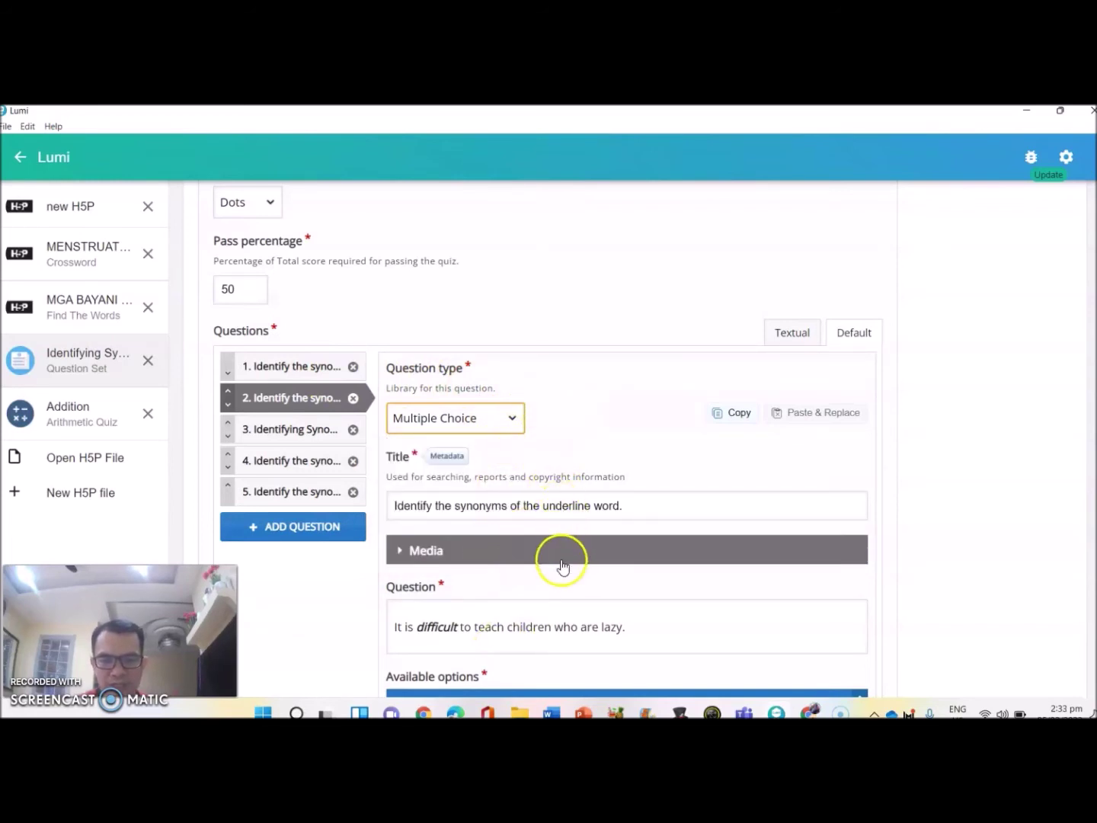
{"action": "scroll", "coordinate": [560, 566], "scroll_direction": "down", "scroll_amount": 2}
{"action": "scroll", "coordinate": [558, 477], "scroll_direction": "down", "scroll_amount": 5}
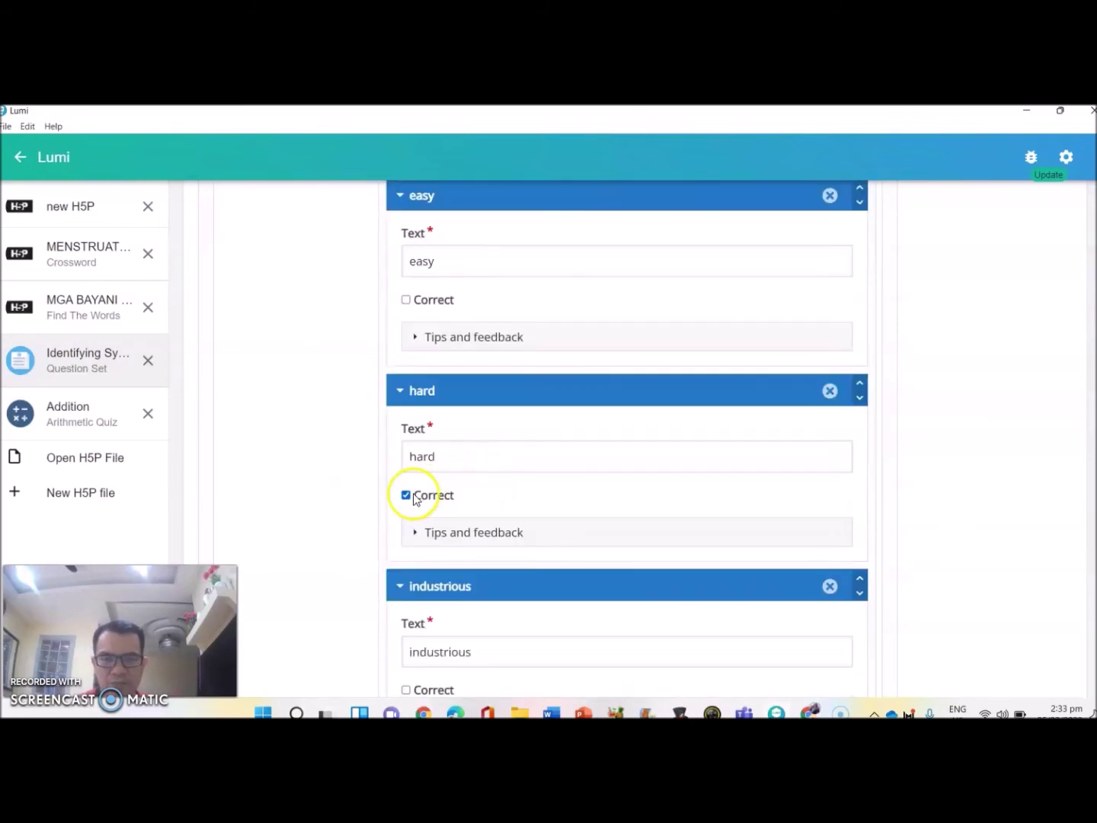
{"action": "scroll", "coordinate": [420, 447], "scroll_direction": "up", "scroll_amount": 5}
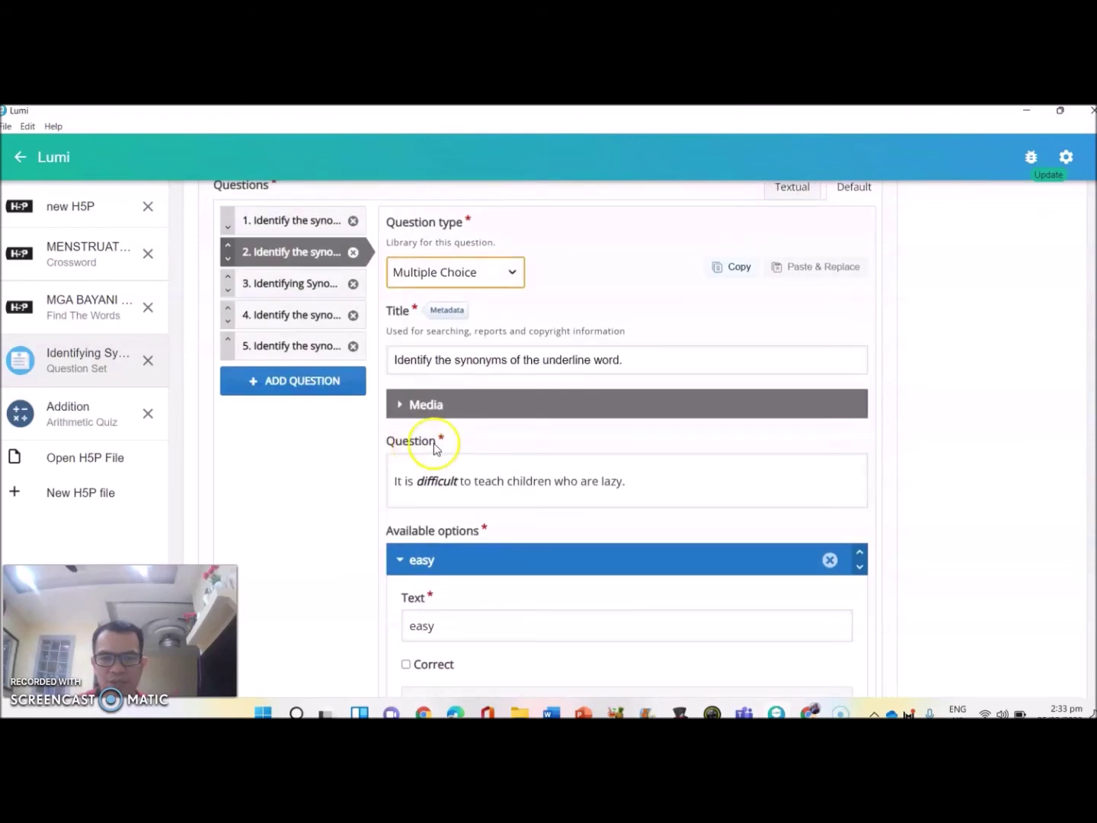
- Examine the fifth question's sentence with the bold word "footprints" and its answer options
{"action": "left_click", "coordinate": [280, 313]}
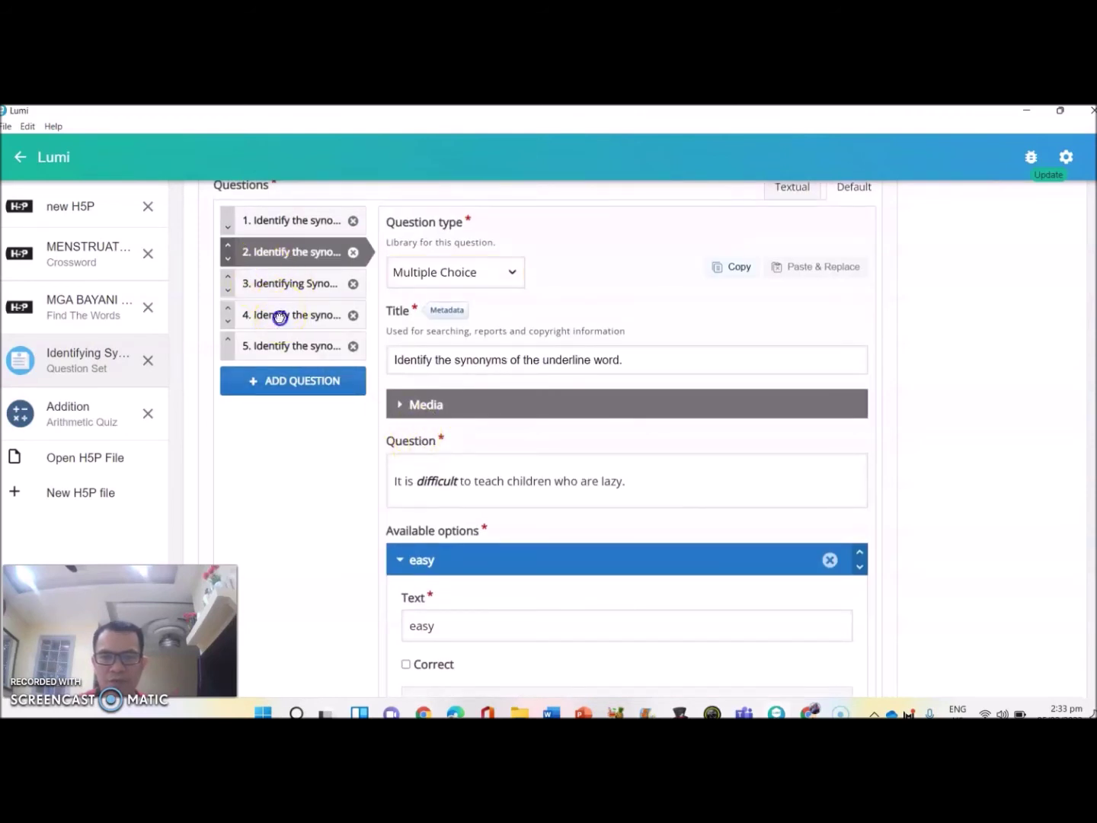
{"action": "left_click", "coordinate": [285, 352]}
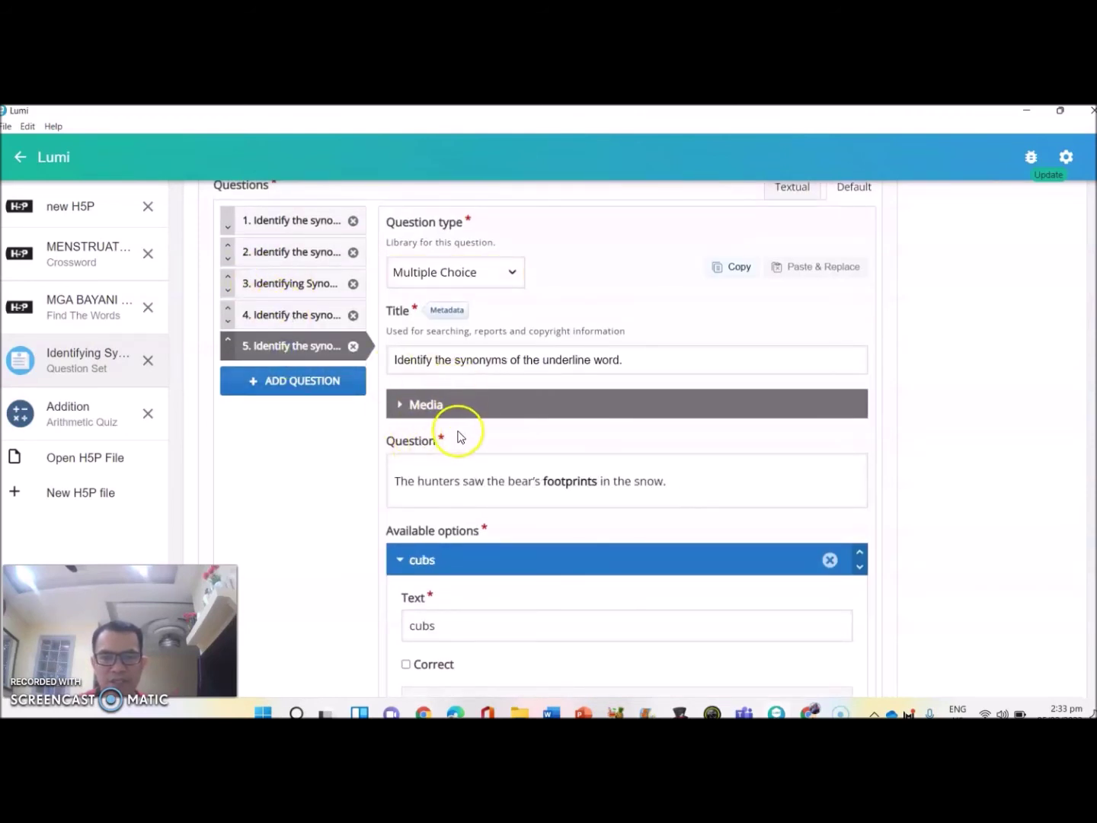
{"action": "scroll", "coordinate": [458, 432], "scroll_direction": "down", "scroll_amount": 8}
{"action": "scroll", "coordinate": [459, 436], "scroll_direction": "up", "scroll_amount": 7}
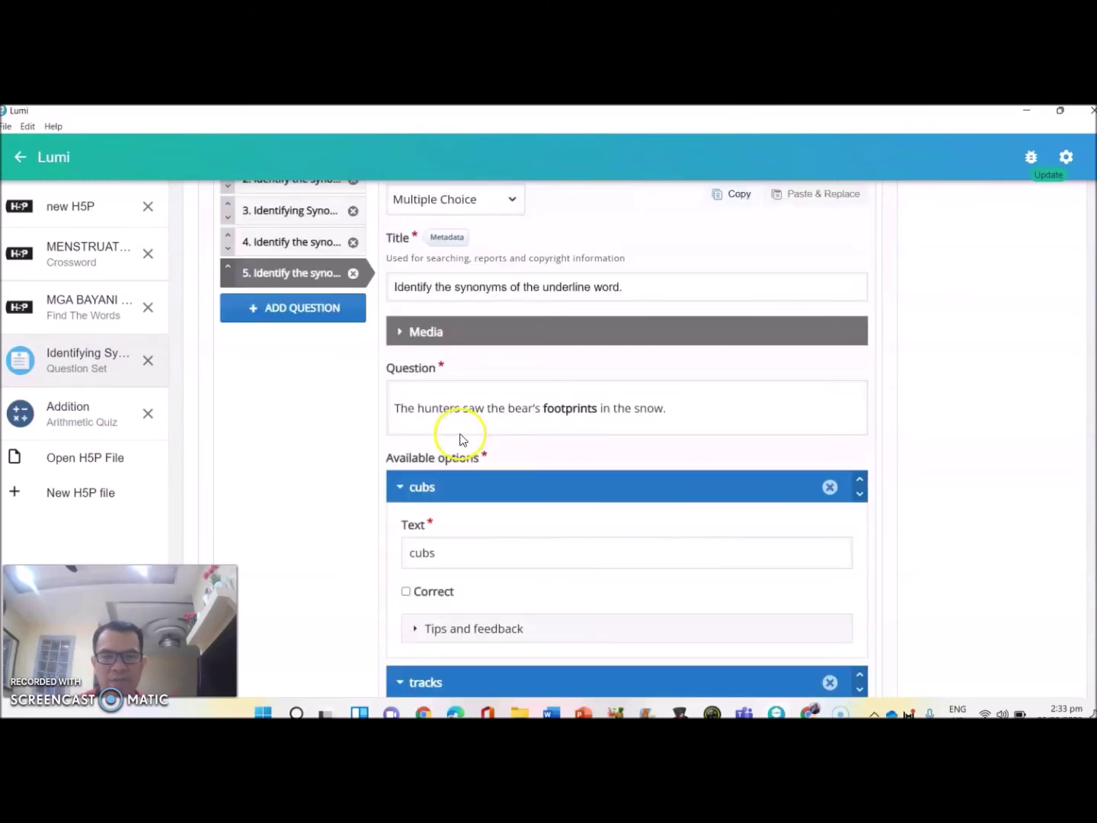
{"action": "scroll", "coordinate": [460, 439], "scroll_direction": "up", "scroll_amount": 5}
{"action": "scroll", "coordinate": [461, 439], "scroll_direction": "up", "scroll_amount": 3}
- Preview the question set, answer its questions with fine, tracks, timid, hard and smart, and finish the quiz
{"action": "left_click", "coordinate": [416, 202]}
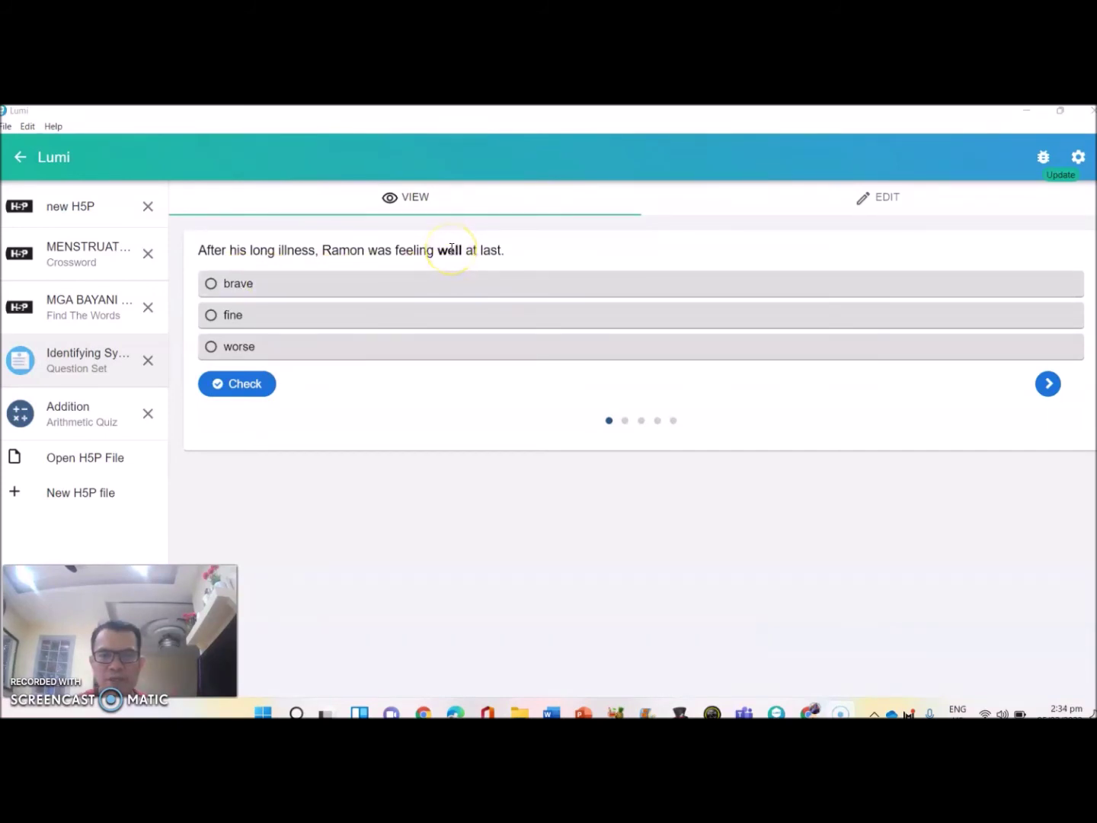
{"action": "left_click", "coordinate": [230, 319]}
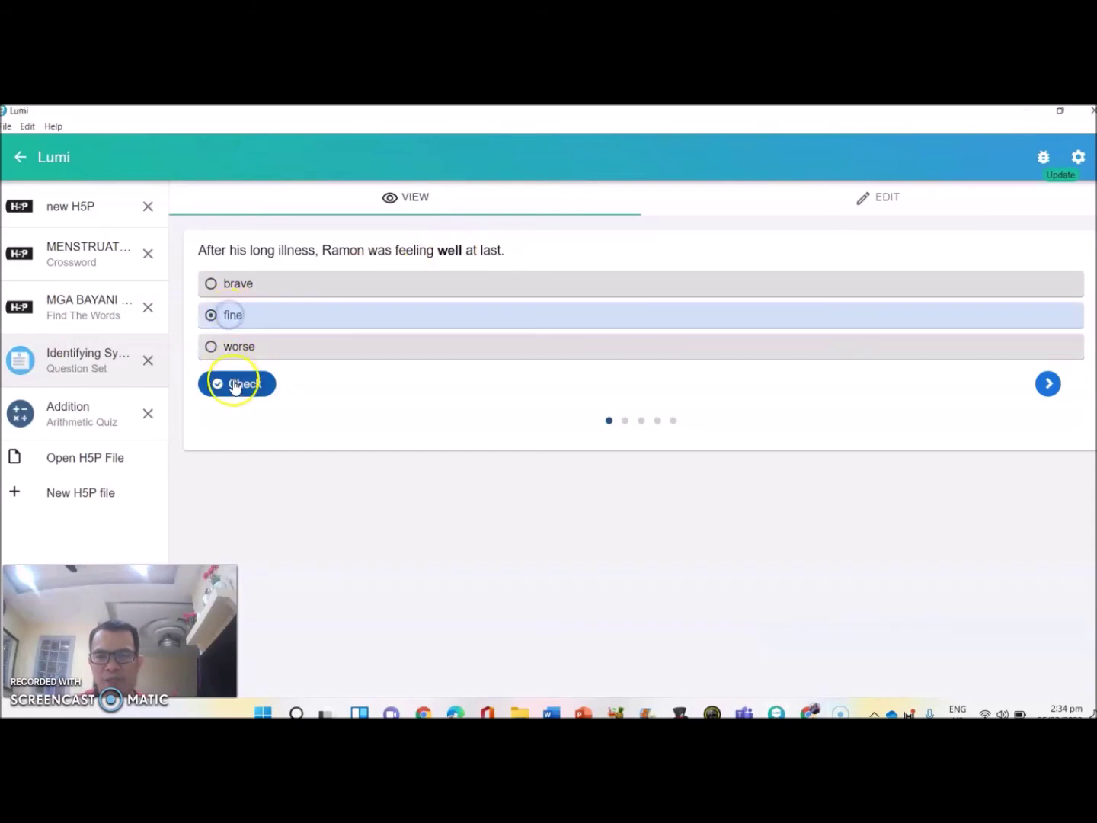
{"action": "left_click", "coordinate": [1049, 383]}
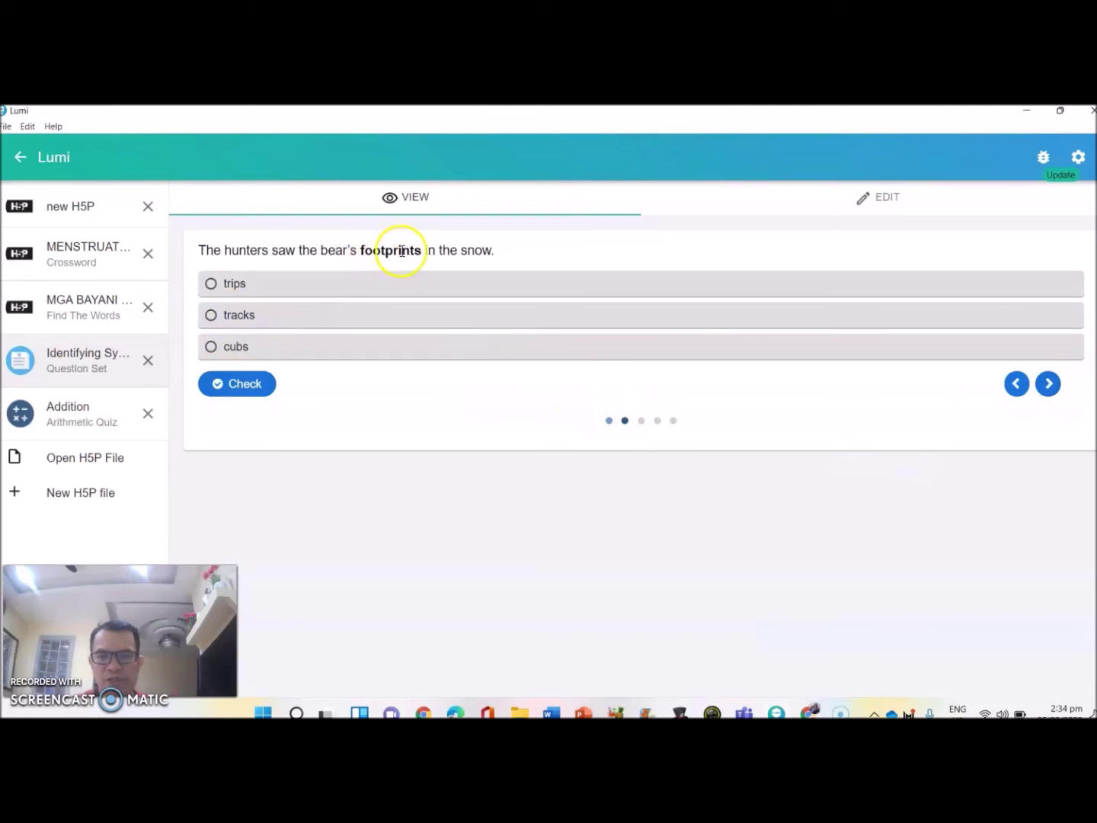
{"action": "left_click", "coordinate": [266, 317]}
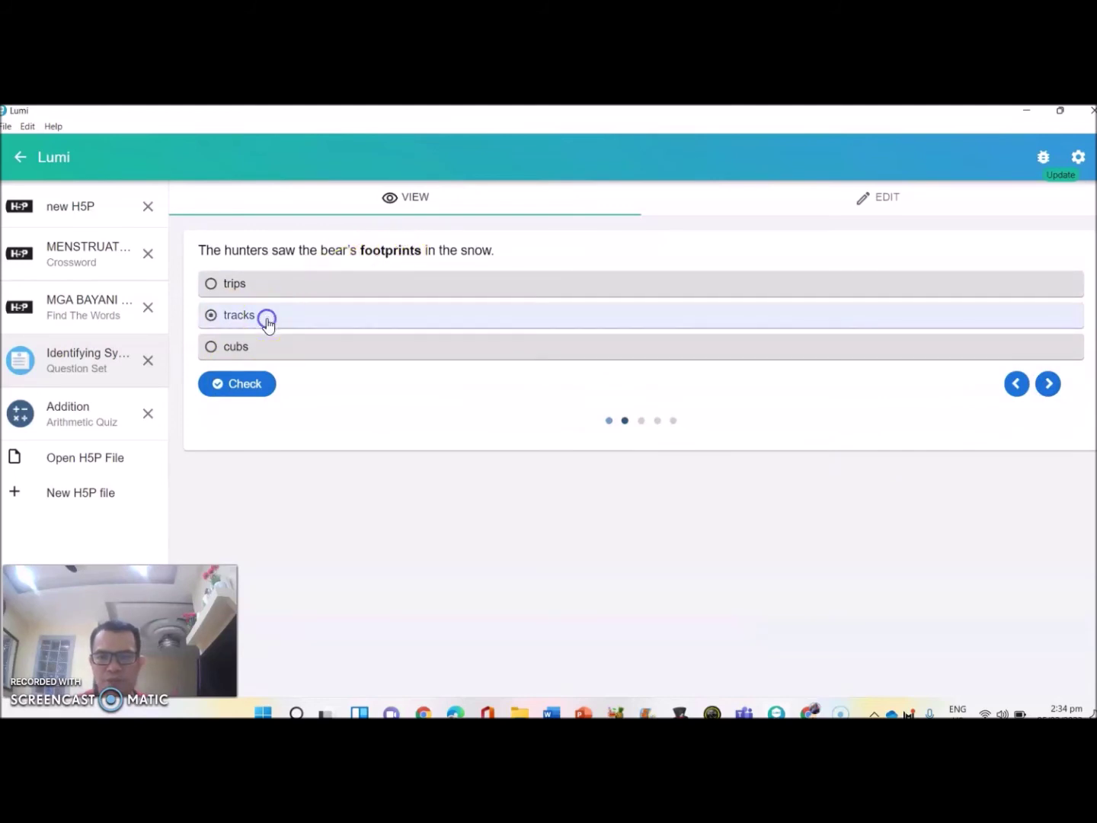
{"action": "left_click", "coordinate": [1048, 385]}
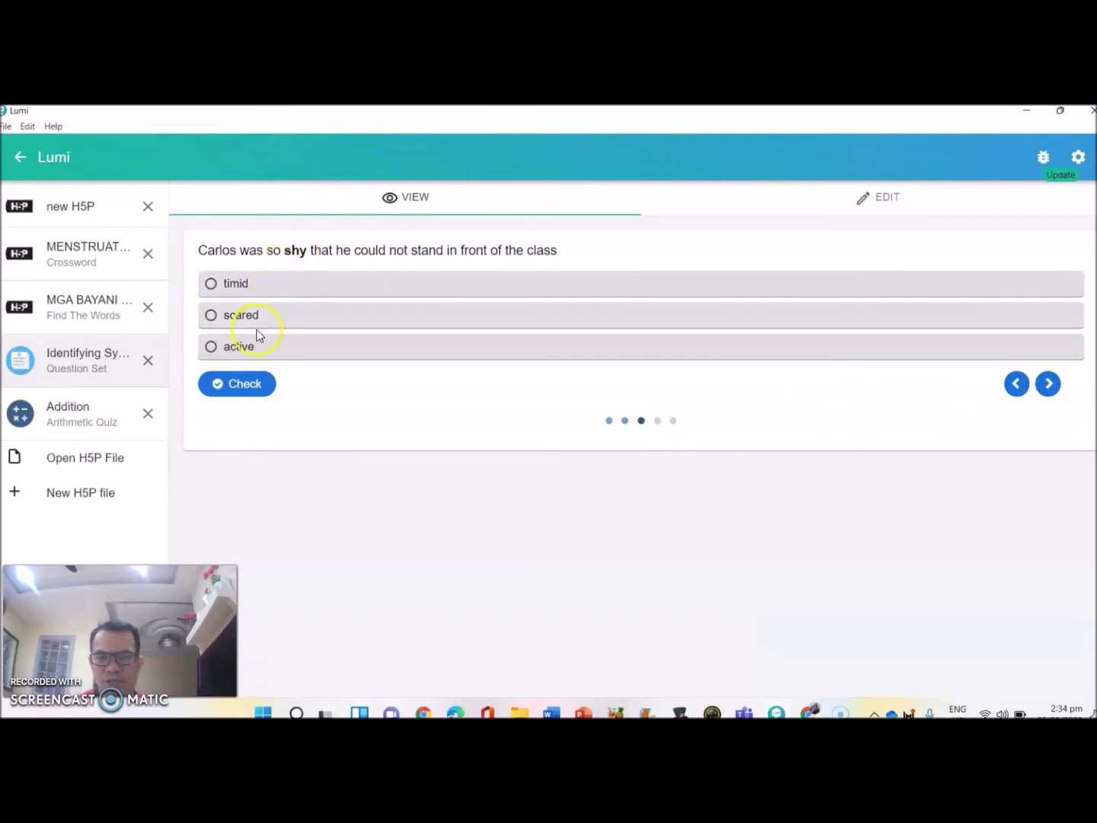
{"action": "left_click", "coordinate": [260, 289]}
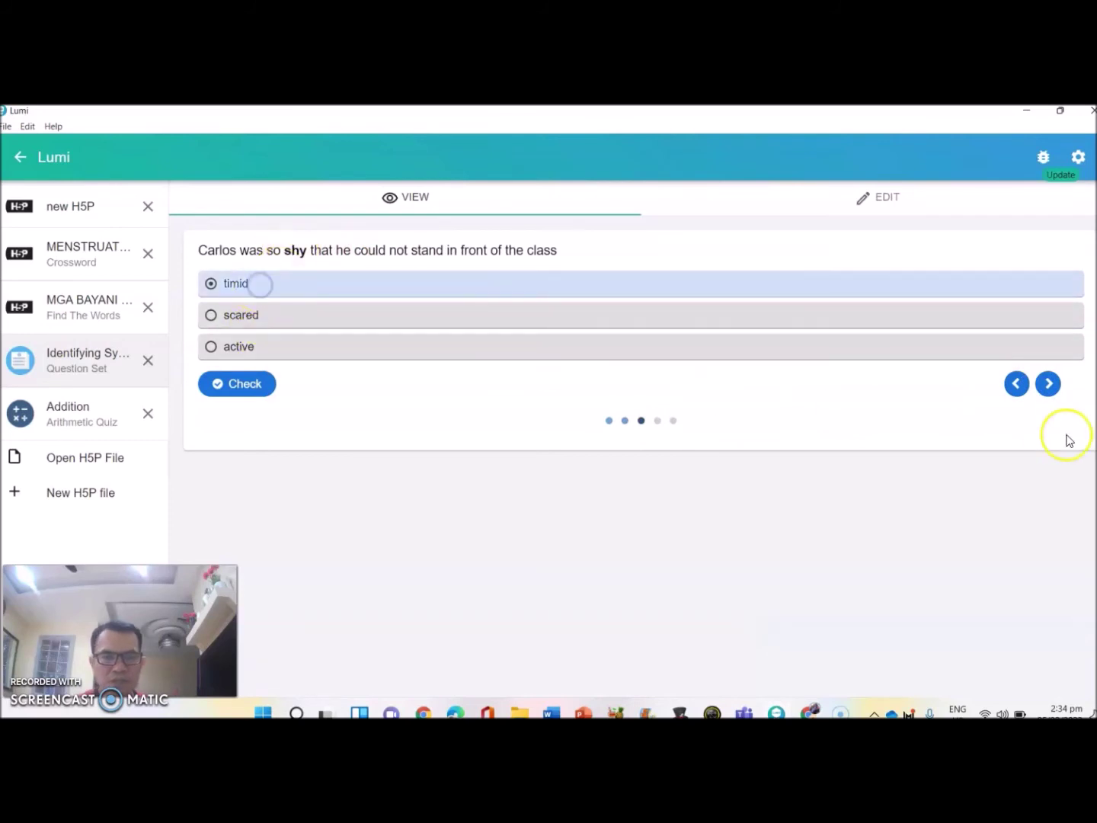
{"action": "left_click", "coordinate": [1049, 386]}
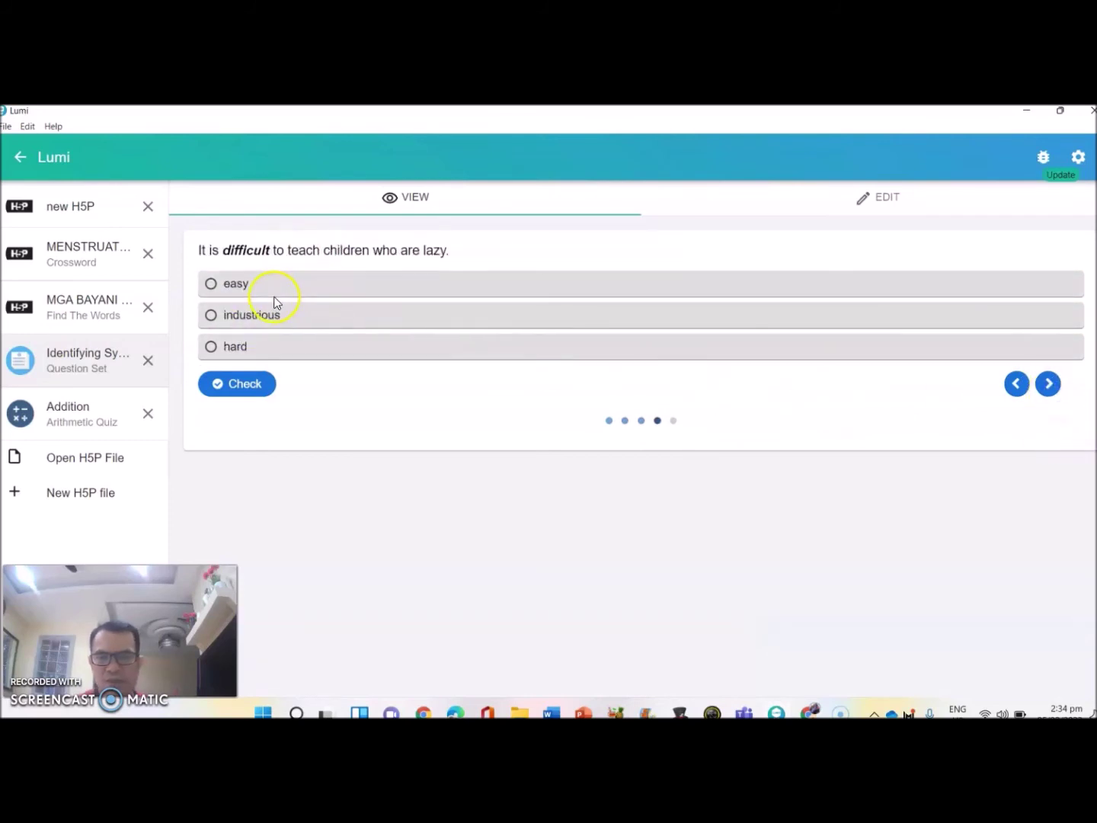
{"action": "left_click", "coordinate": [274, 347]}
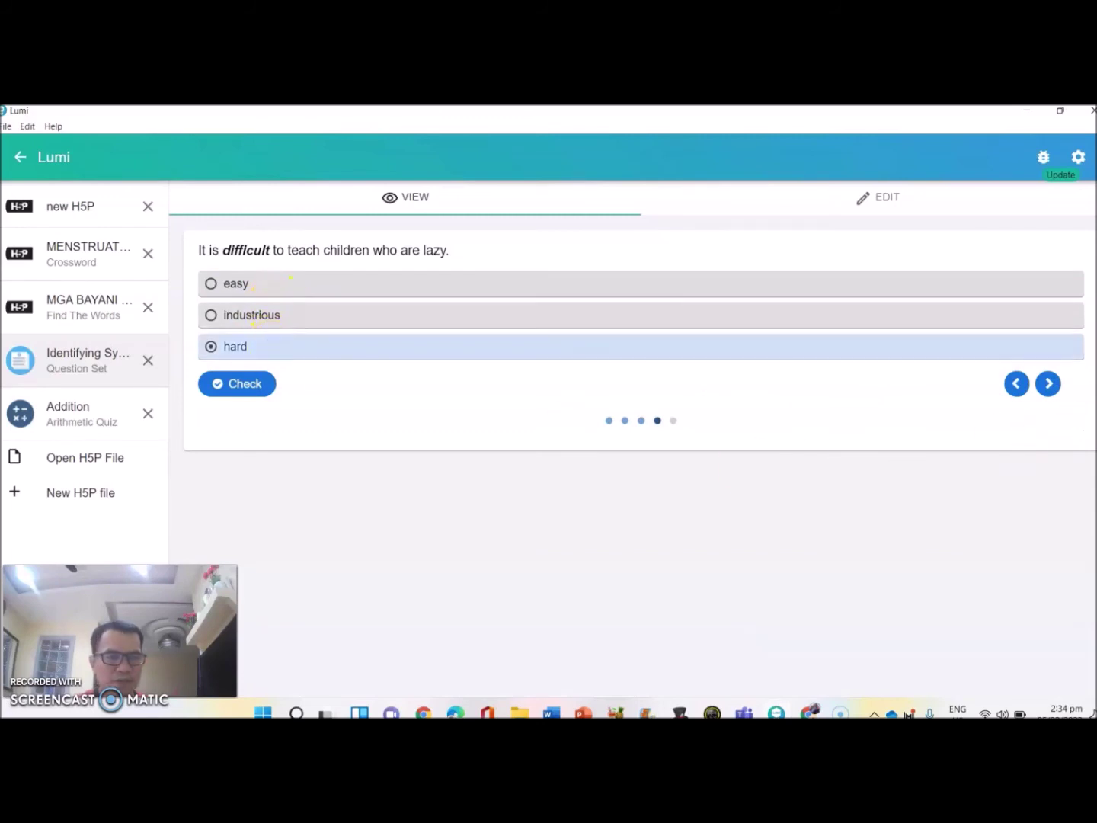
{"action": "left_click", "coordinate": [1048, 386]}
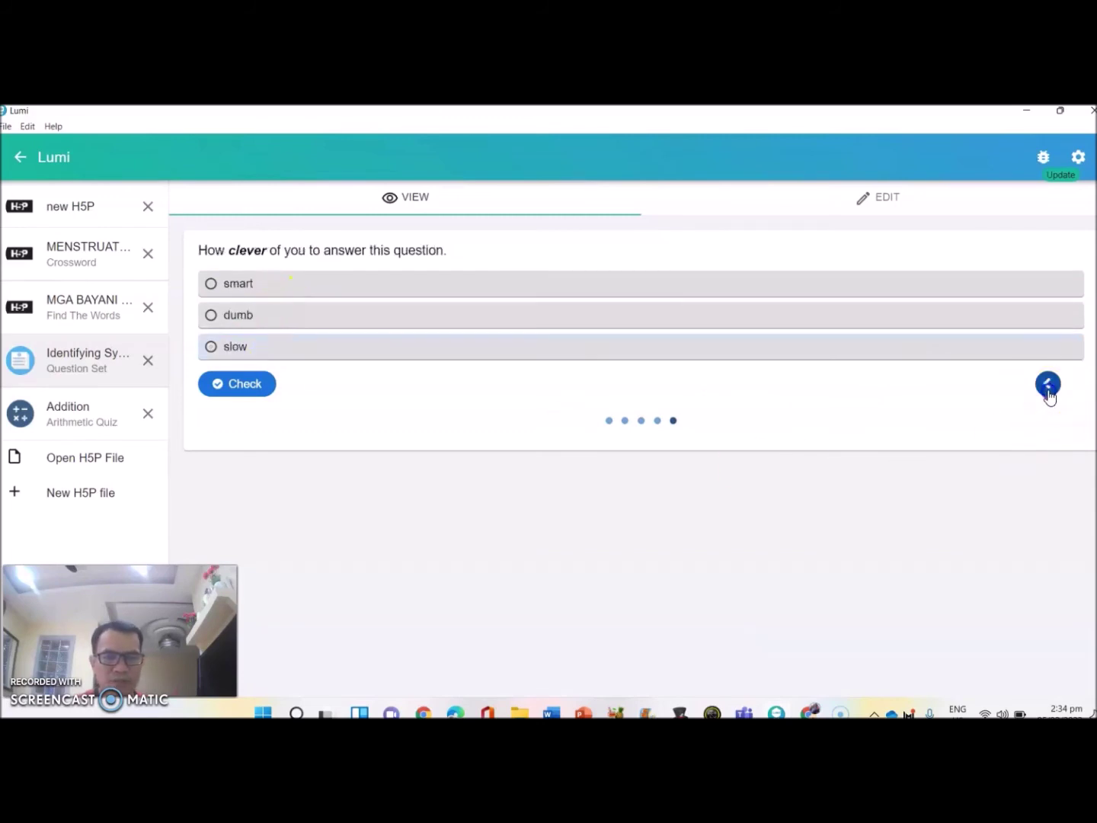
{"action": "left_click", "coordinate": [251, 289]}
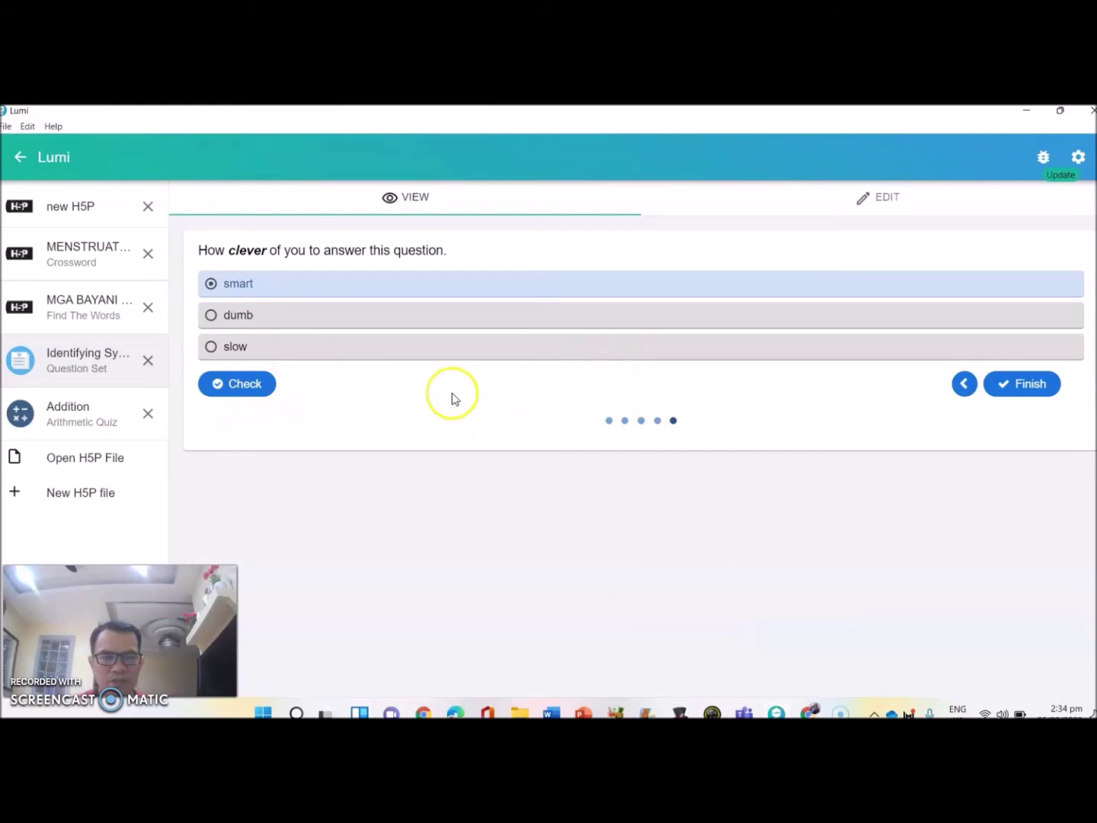
{"action": "left_click", "coordinate": [1034, 385]}
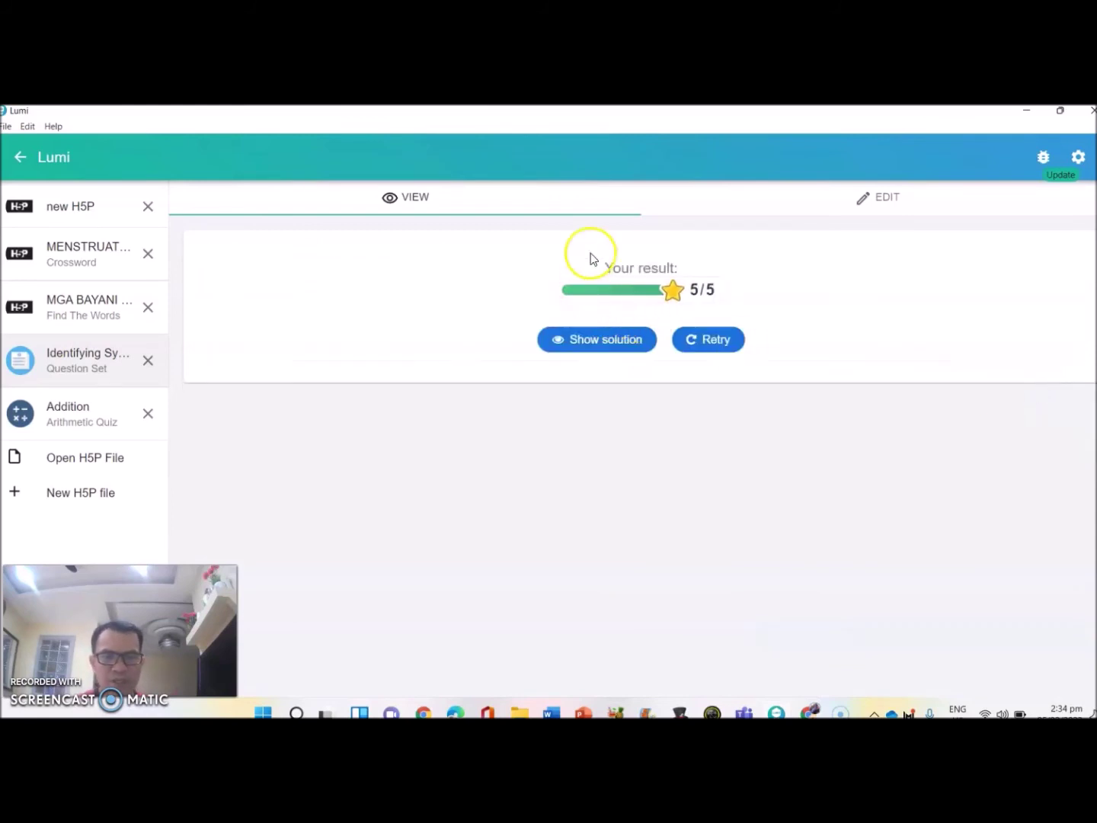
- Show the quiz solutions, go through all five questions and finish back at the result page
{"action": "left_click", "coordinate": [601, 343]}
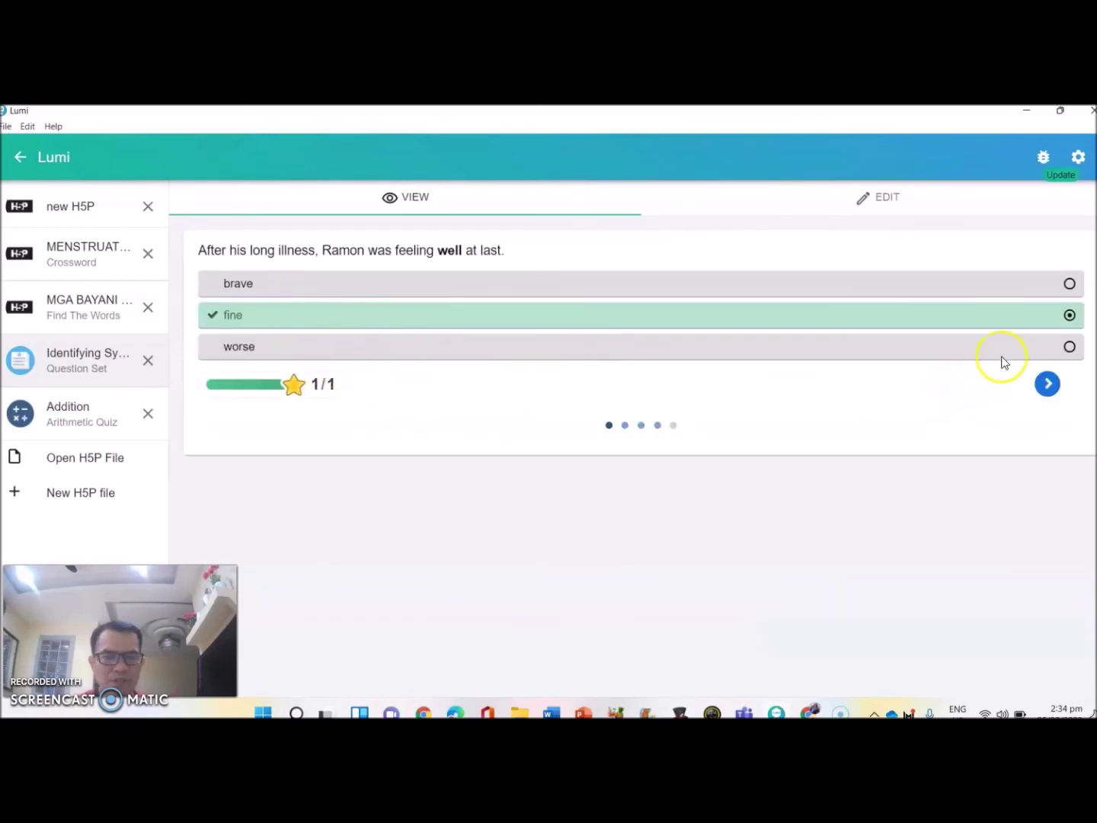
{"action": "left_click", "coordinate": [1048, 383]}
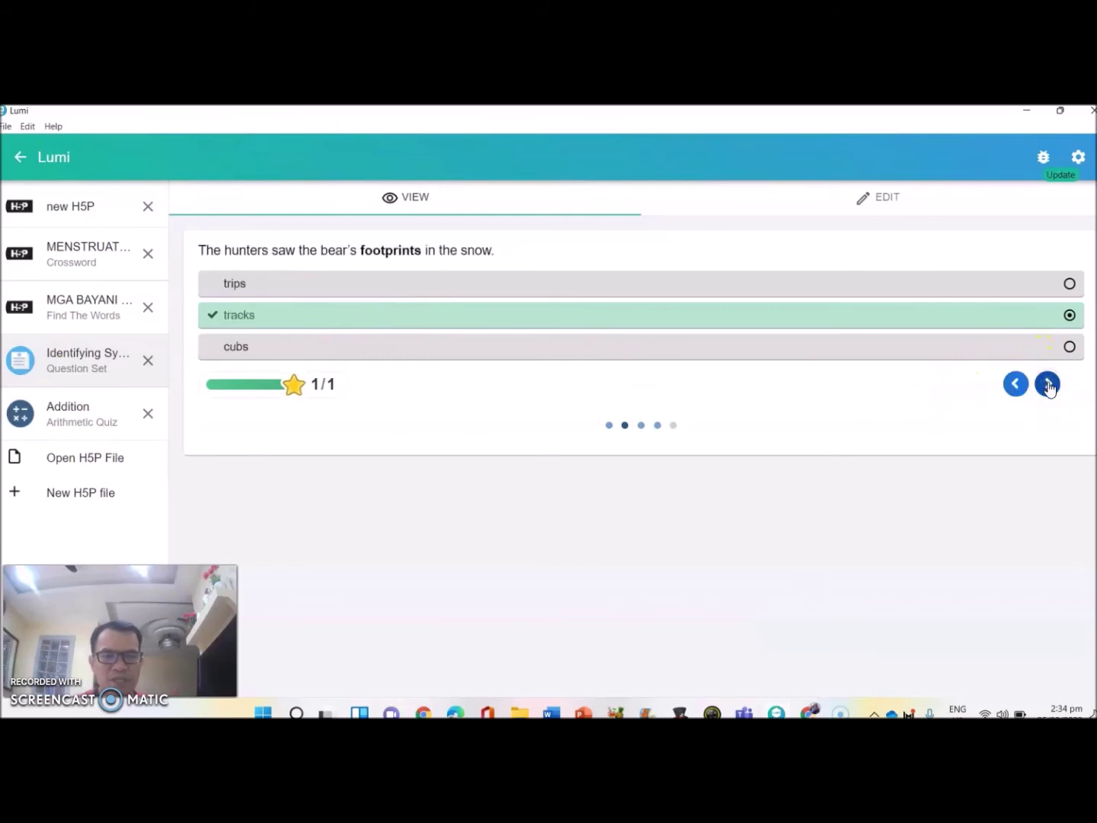
{"action": "left_click", "coordinate": [1048, 384]}
{"action": "left_click", "coordinate": [1048, 384]}
{"action": "left_click", "coordinate": [1048, 384]}
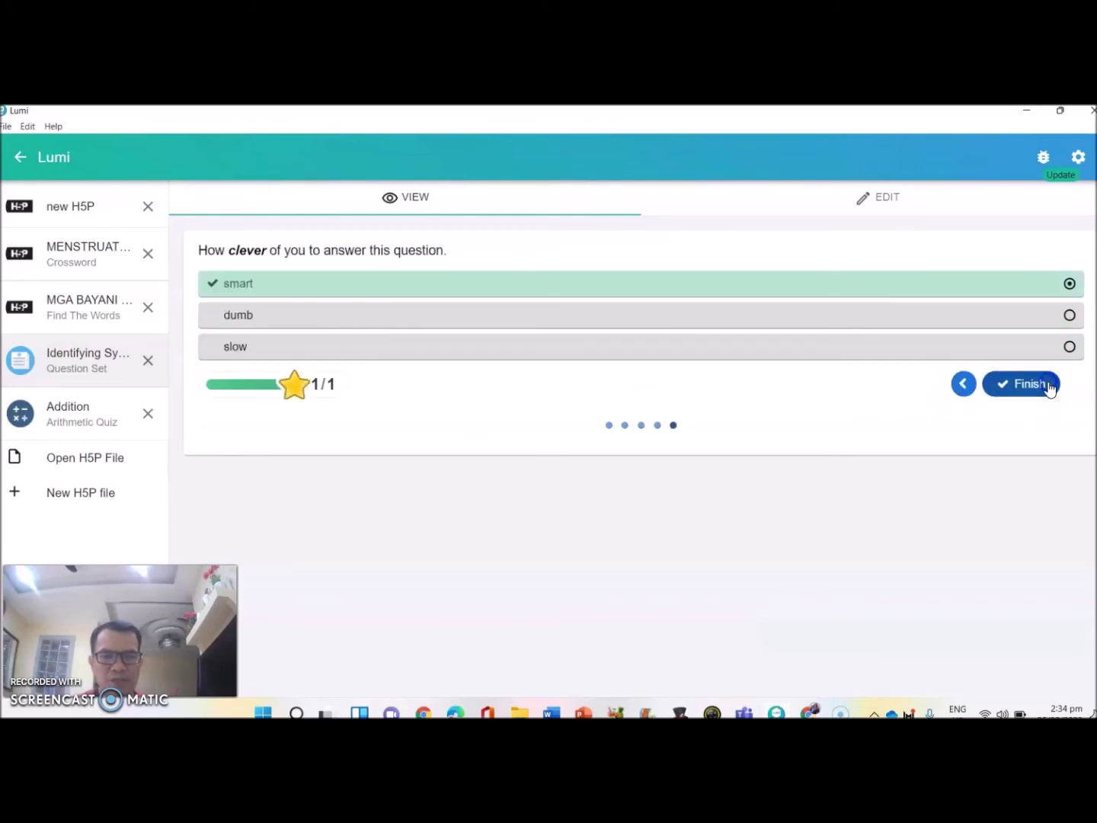
{"action": "left_click", "coordinate": [1045, 385]}
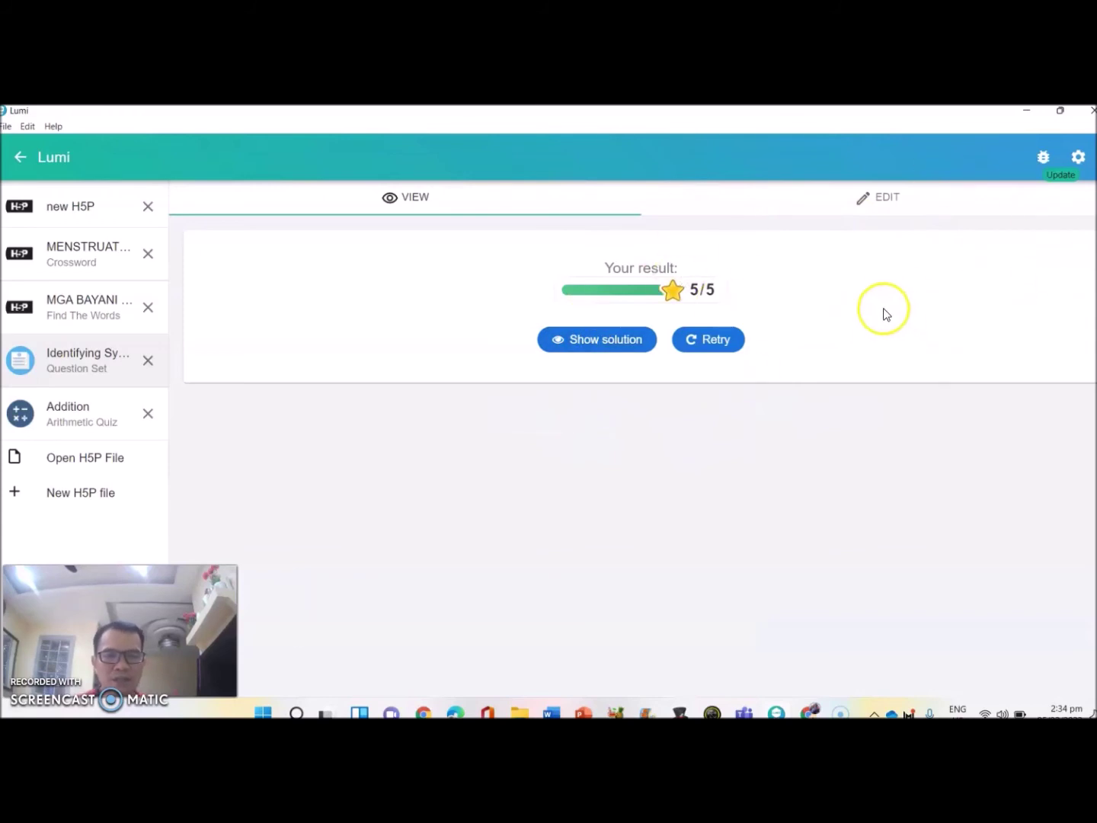
- Return the question set to editing and look at where its export command is found, without exporting
{"action": "left_click", "coordinate": [888, 200]}
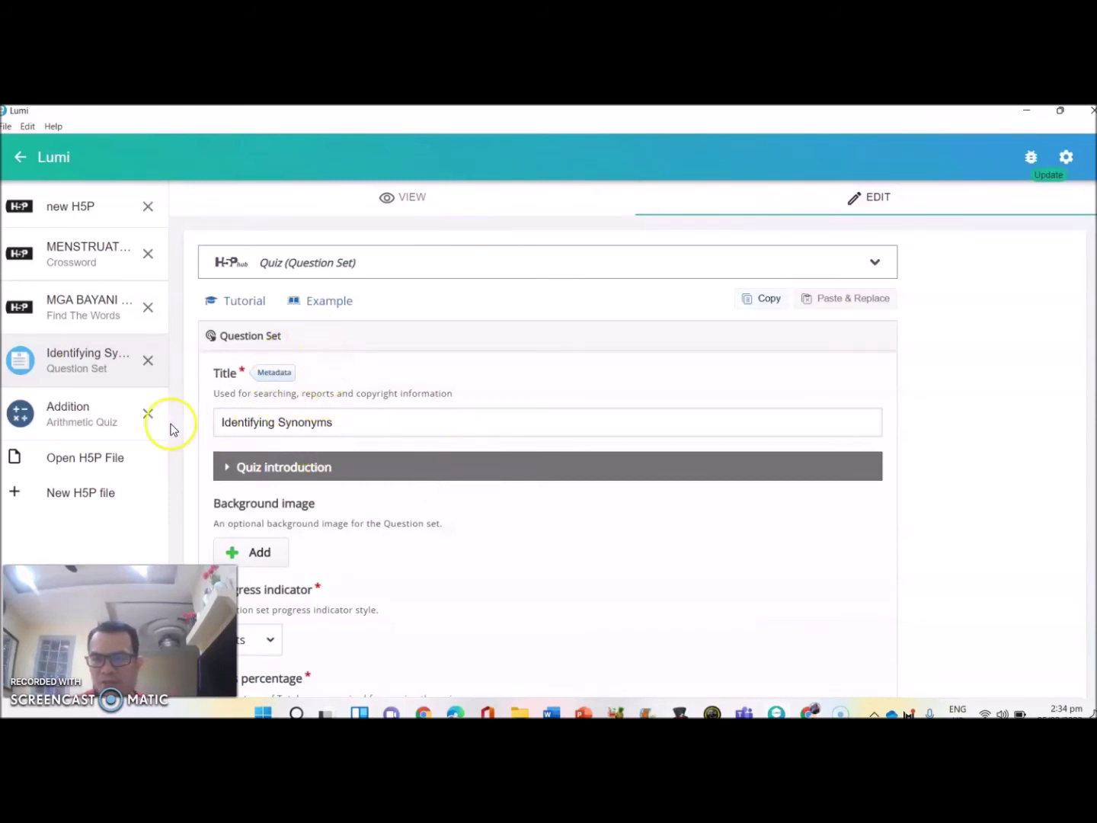
{"action": "left_click", "coordinate": [4, 127]}
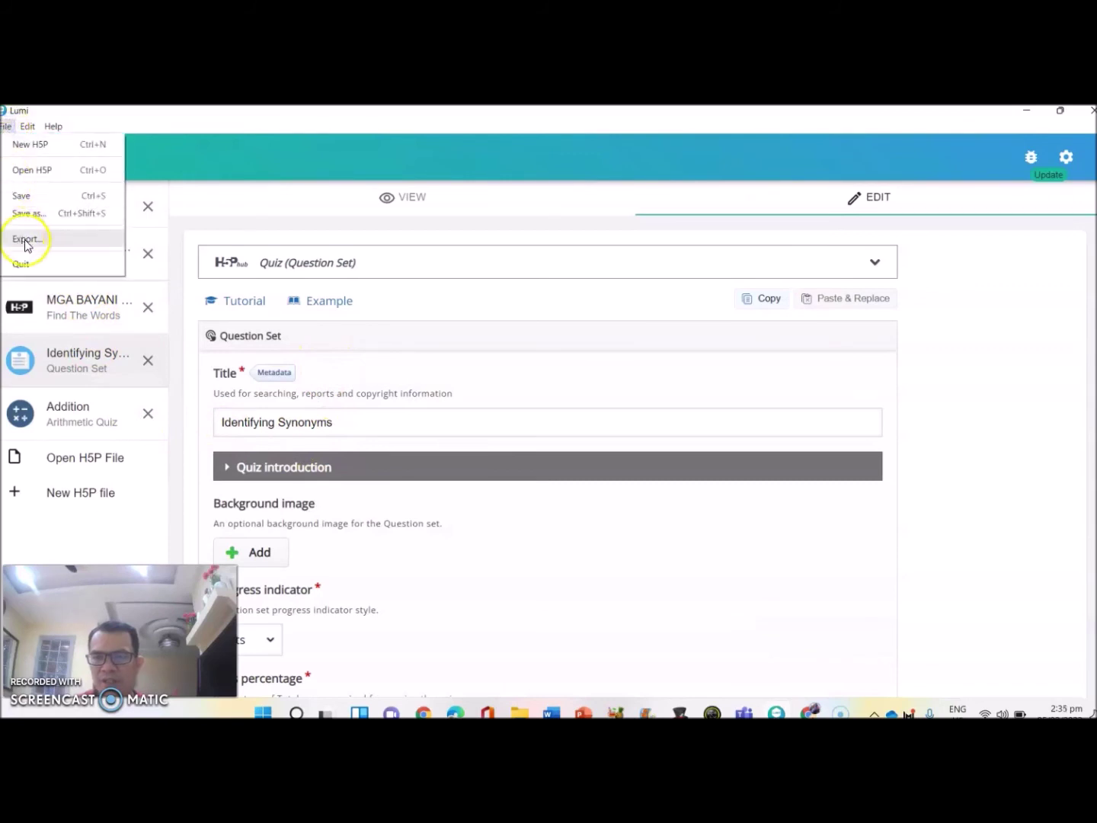
{"action": "left_click", "coordinate": [496, 303]}
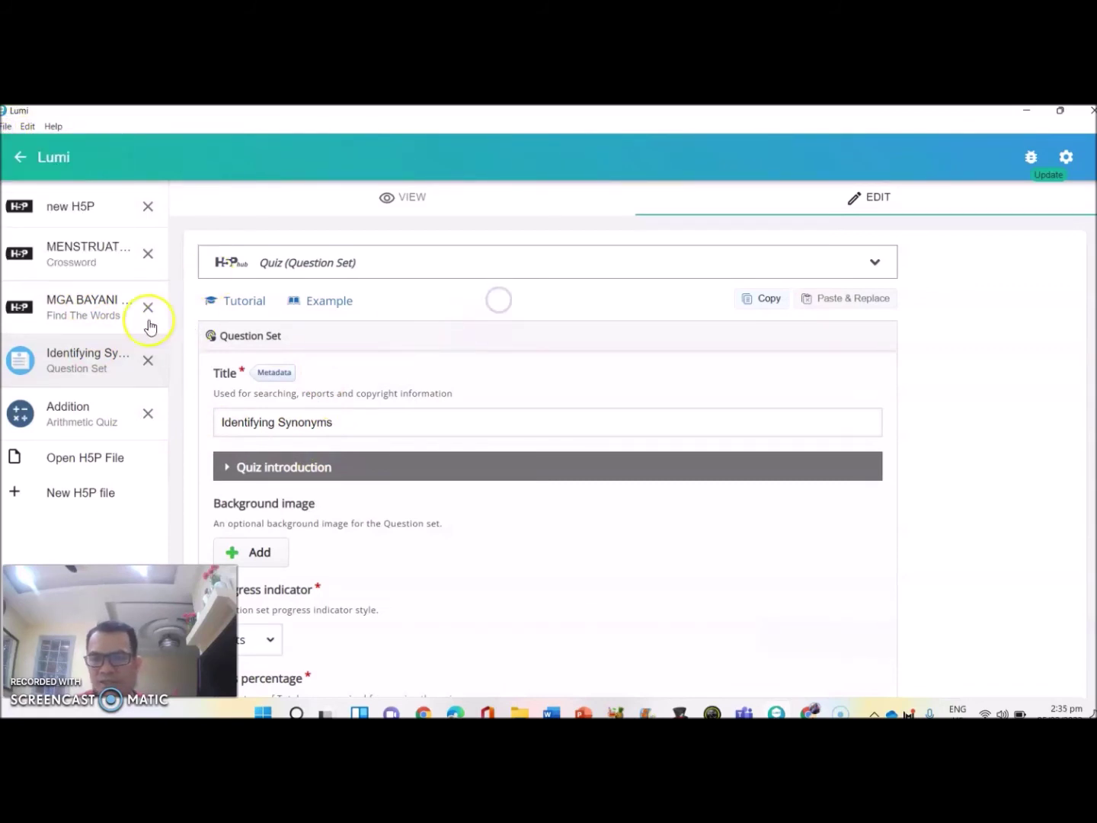
- Open the Addition arithmetic quiz for editing and examine its title and intro text
{"action": "left_click", "coordinate": [69, 408]}
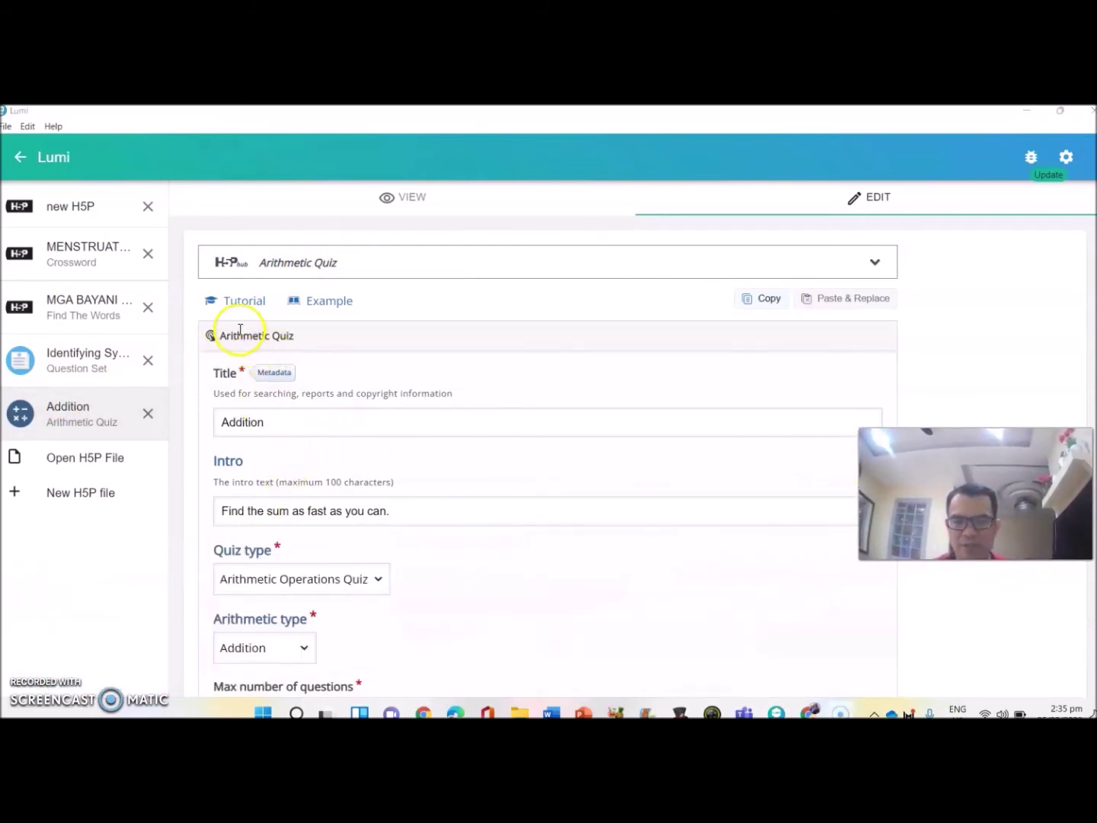
{"action": "left_click", "coordinate": [277, 424]}
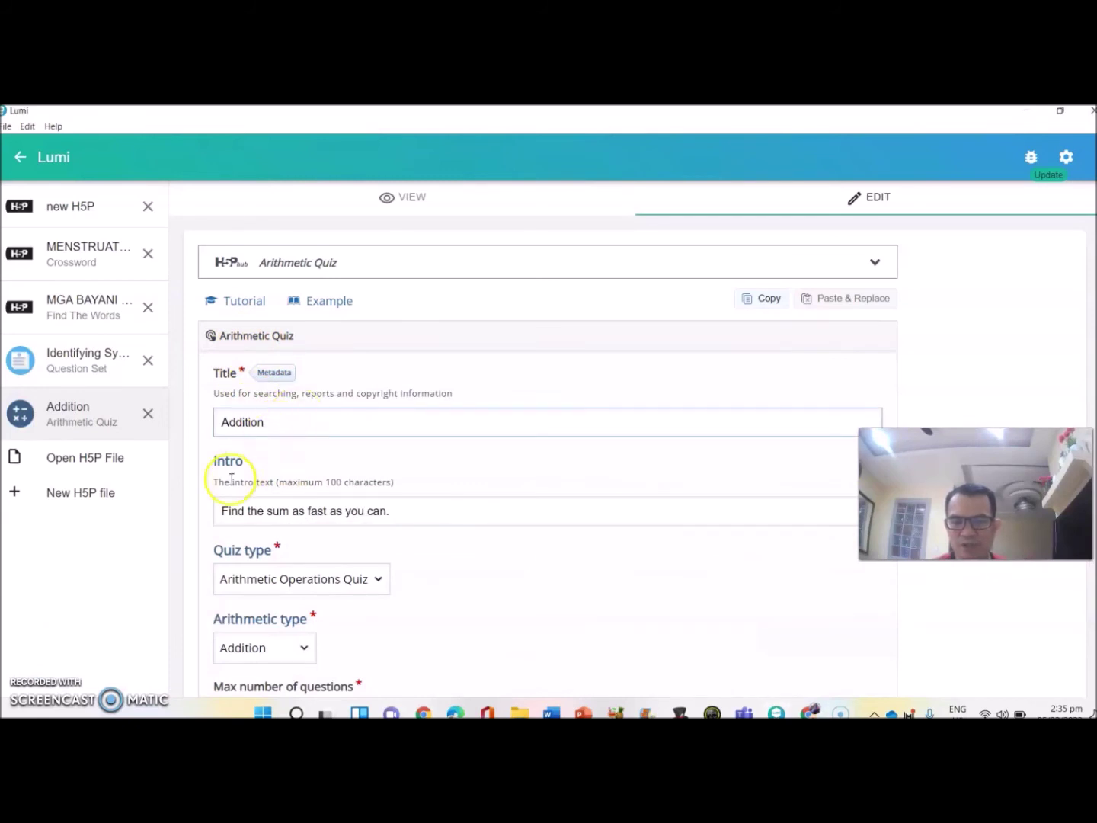
{"action": "left_click", "coordinate": [410, 512]}
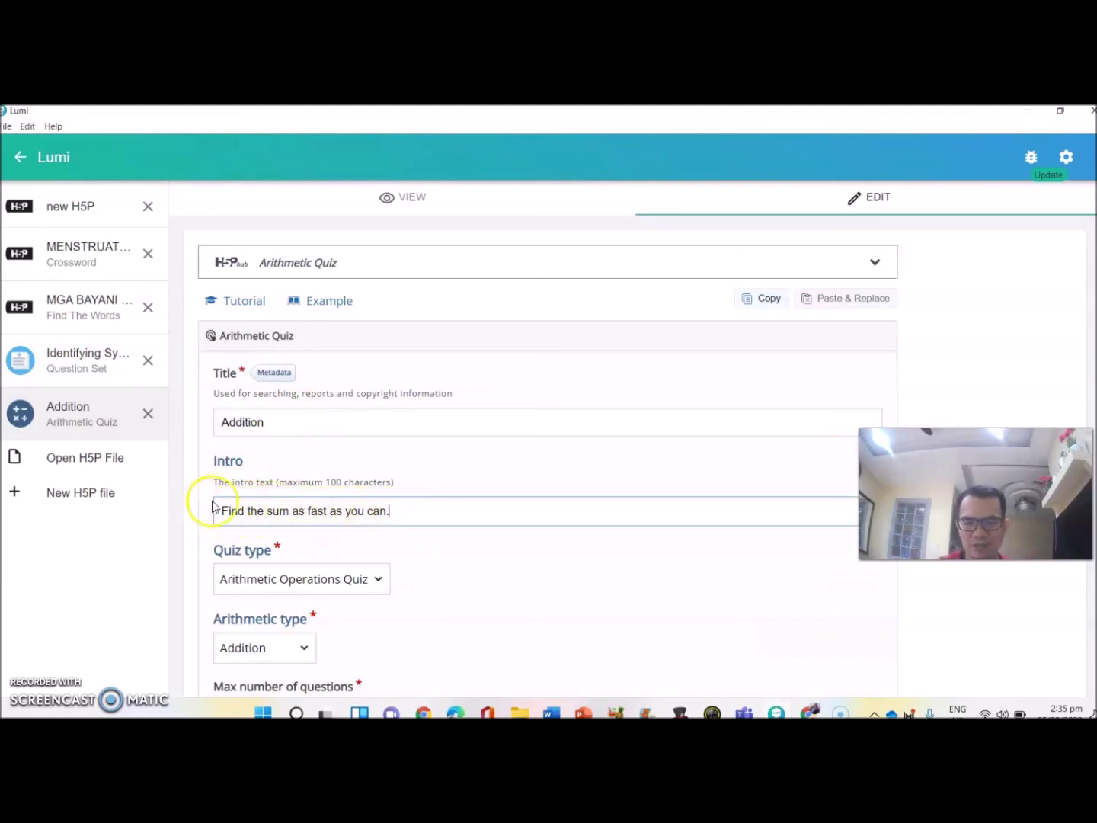
{"action": "scroll", "coordinate": [394, 497], "scroll_direction": "down", "scroll_amount": 2}
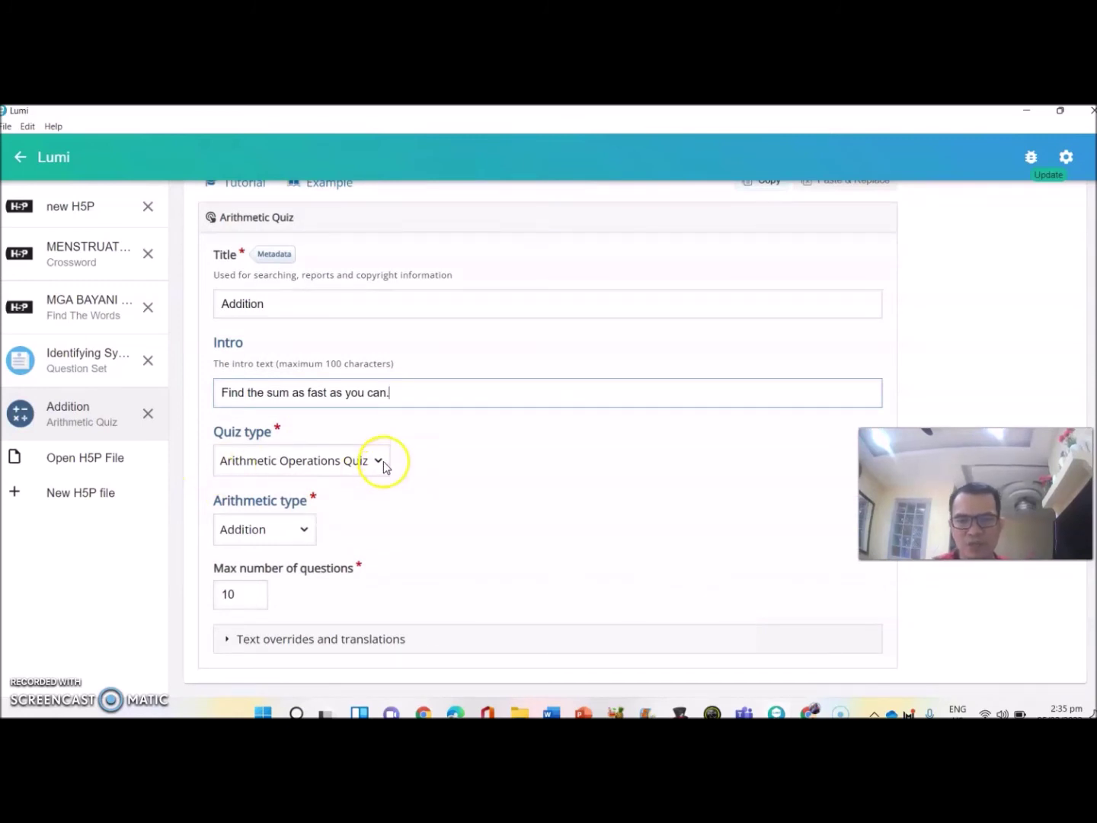
- Review the quiz type and arithmetic type choices, selecting Arithmetic Operations Quiz and Addition
{"action": "left_click", "coordinate": [379, 462]}
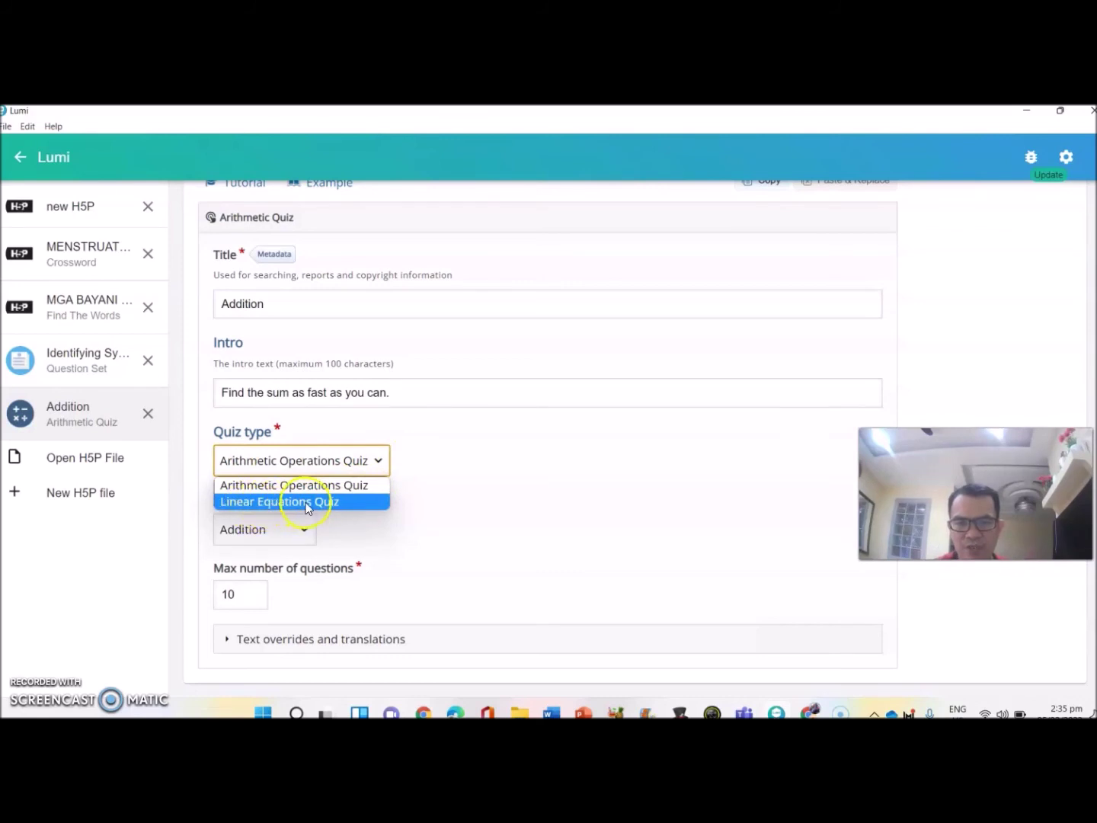
{"action": "left_click", "coordinate": [345, 486]}
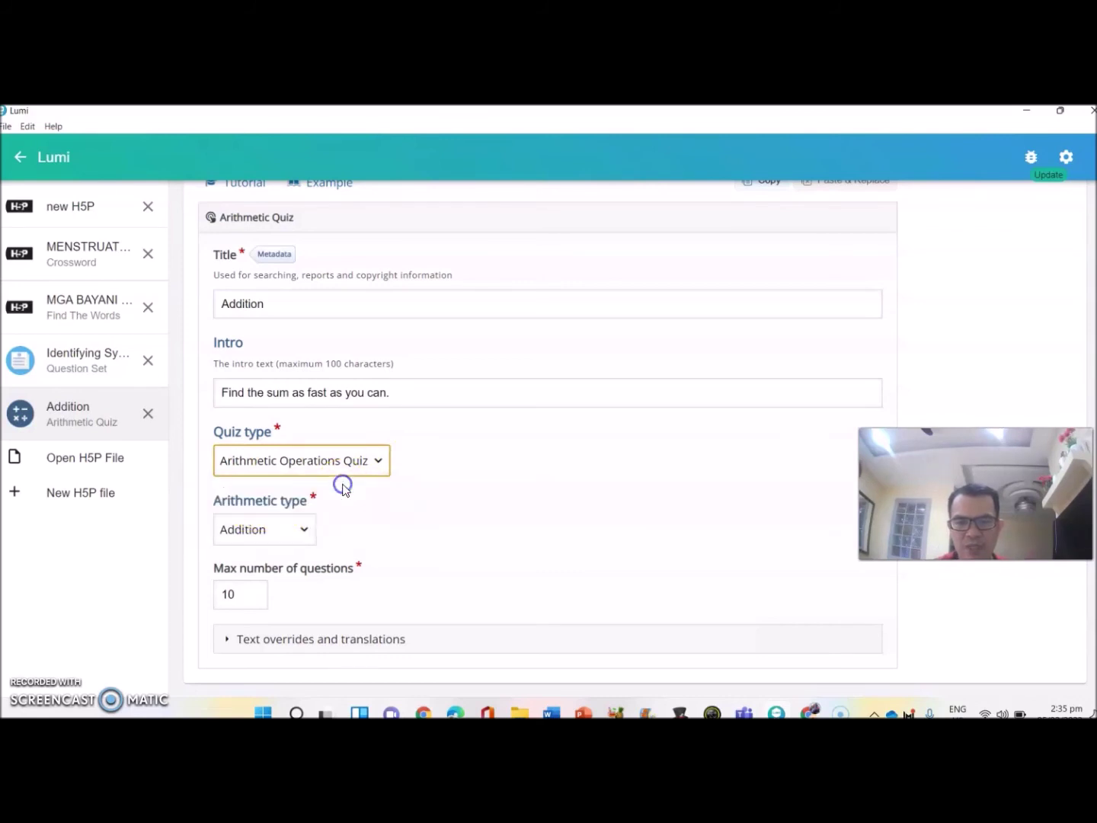
{"action": "left_click", "coordinate": [306, 532]}
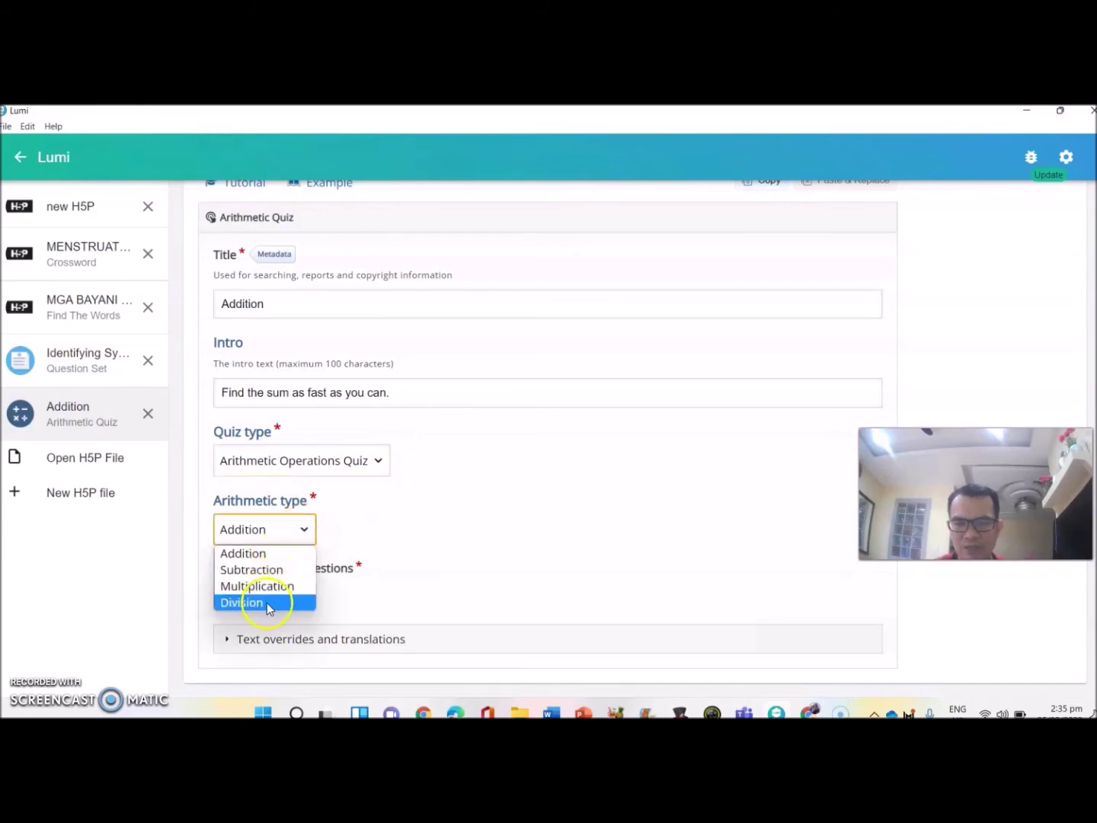
{"action": "left_click", "coordinate": [265, 555]}
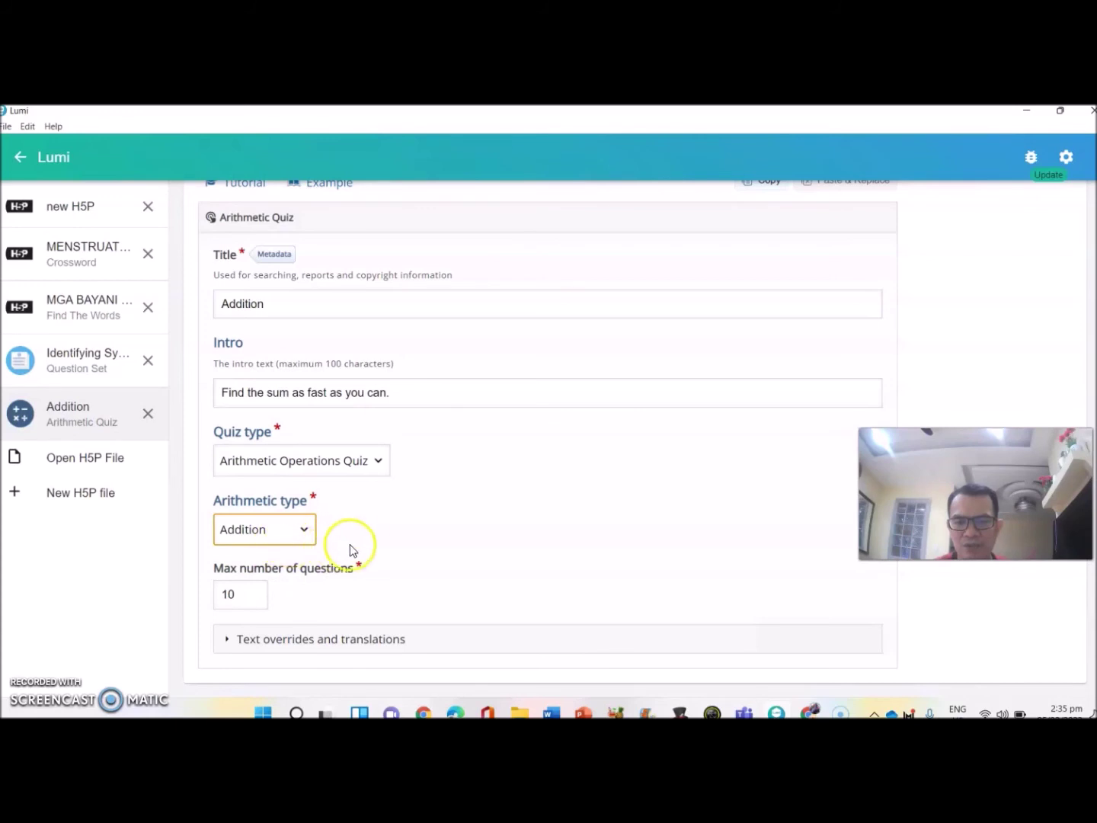
- Set the arithmetic quiz's maximum number of questions to 10
{"action": "left_click", "coordinate": [239, 596]}
{"action": "key", "text": "BackSpace"}
{"action": "key", "text": "BackSpace"}
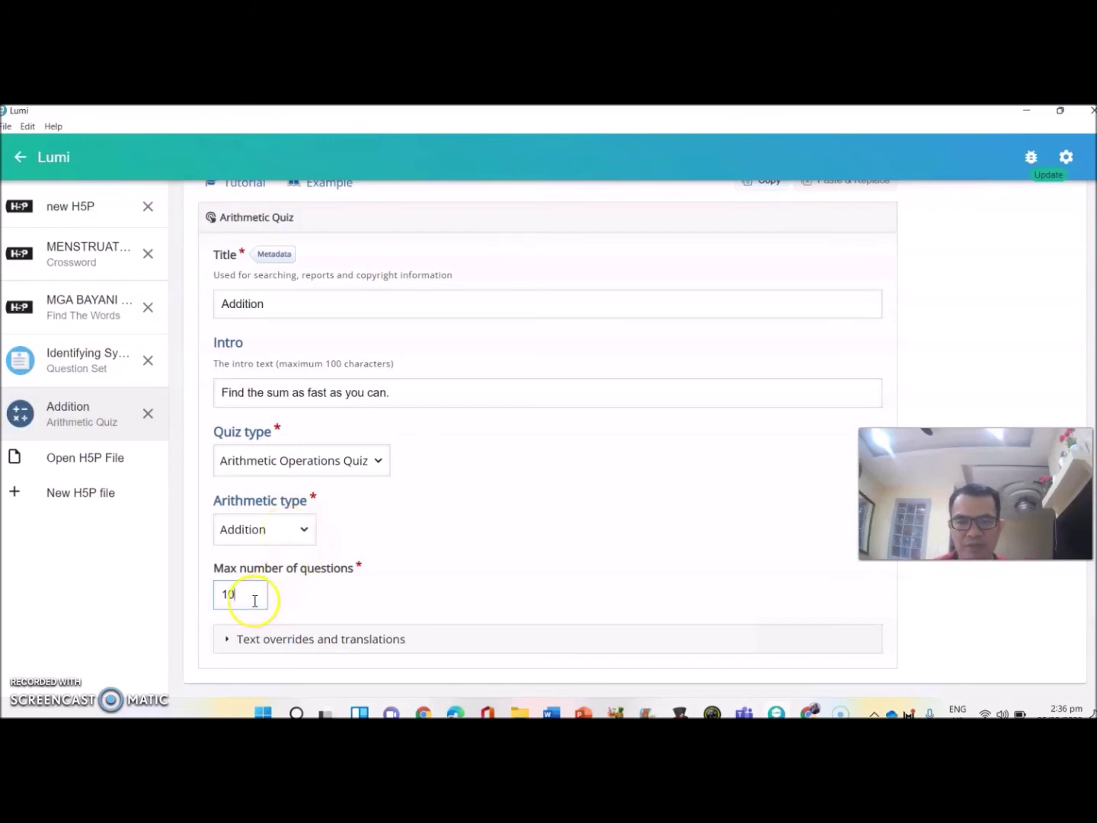
- Preview the Addition quiz, start it and answer the first five questions with 46, 96, 64, 70 and 76
{"action": "scroll", "coordinate": [385, 544], "scroll_direction": "up", "scroll_amount": 3}
{"action": "left_click", "coordinate": [408, 207]}
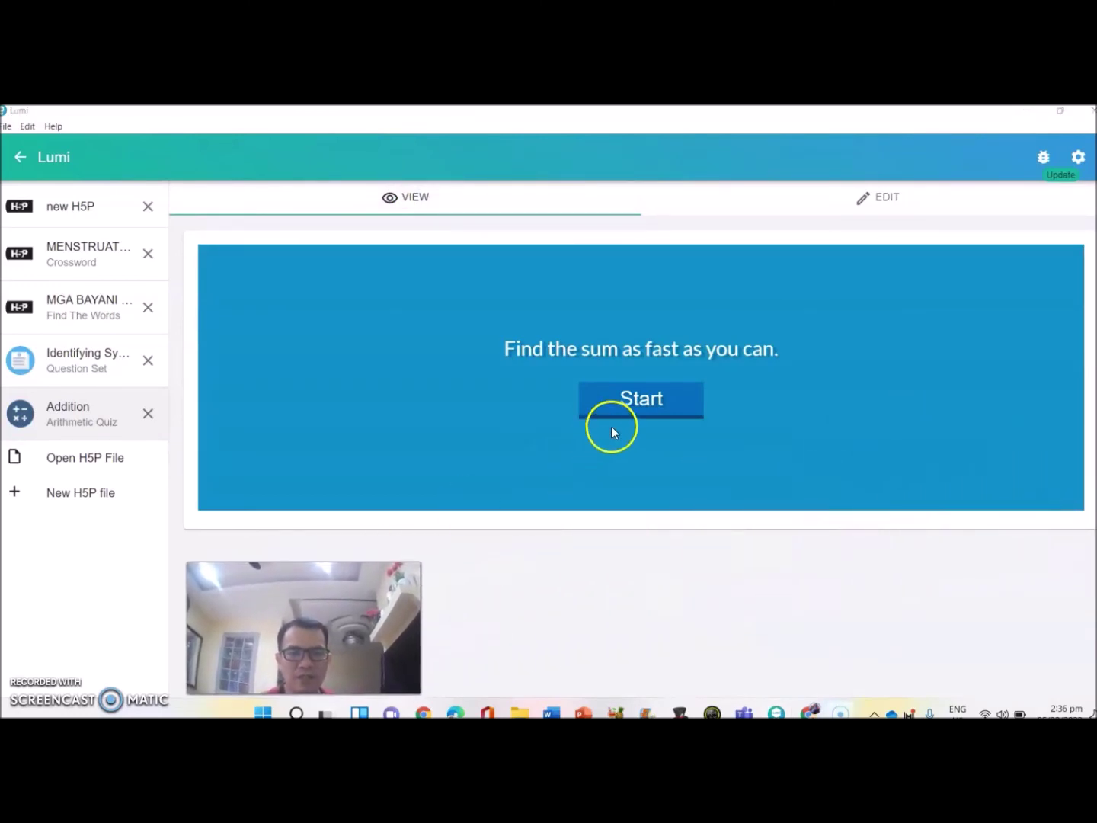
{"action": "left_click", "coordinate": [631, 397]}
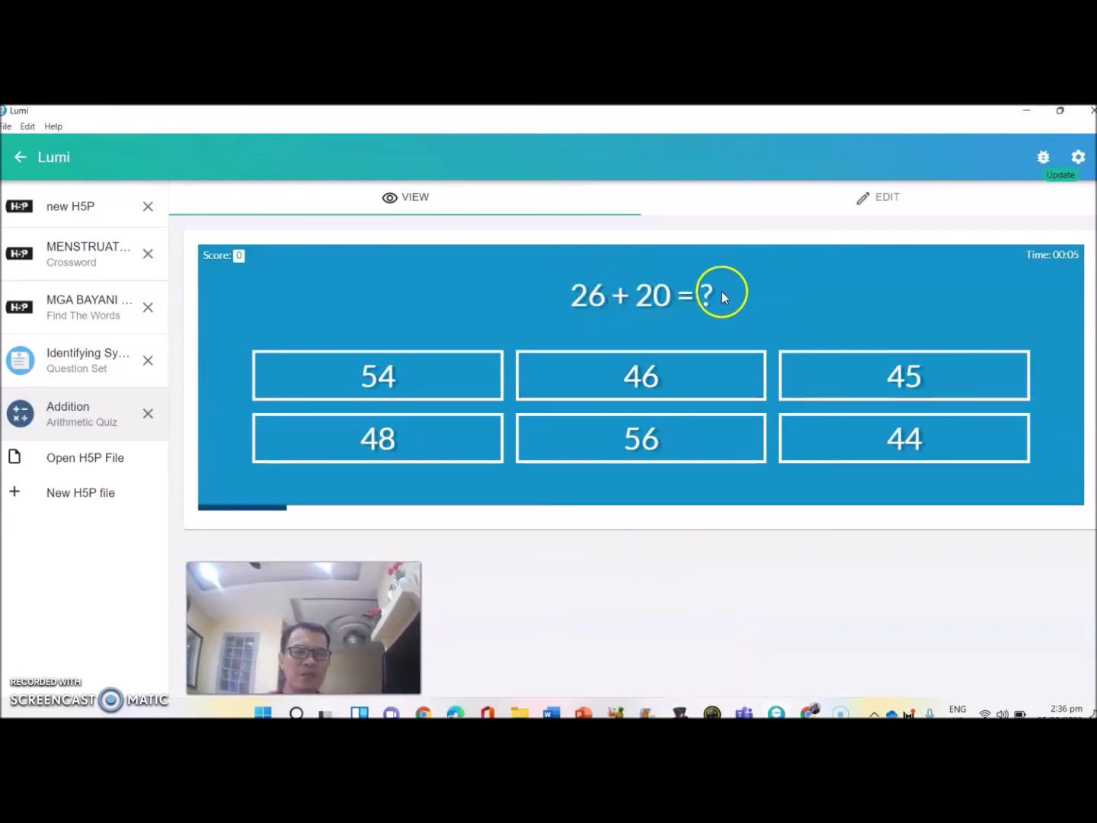
{"action": "left_click", "coordinate": [650, 381]}
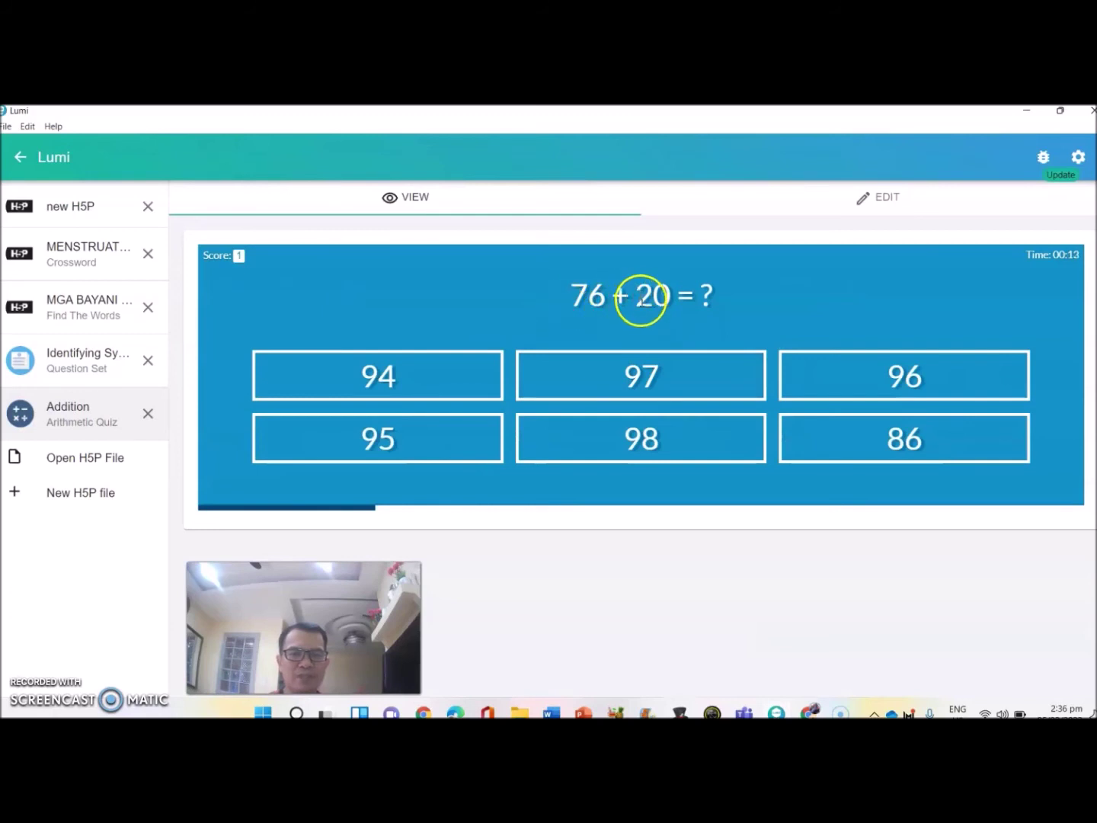
{"action": "left_click", "coordinate": [858, 380]}
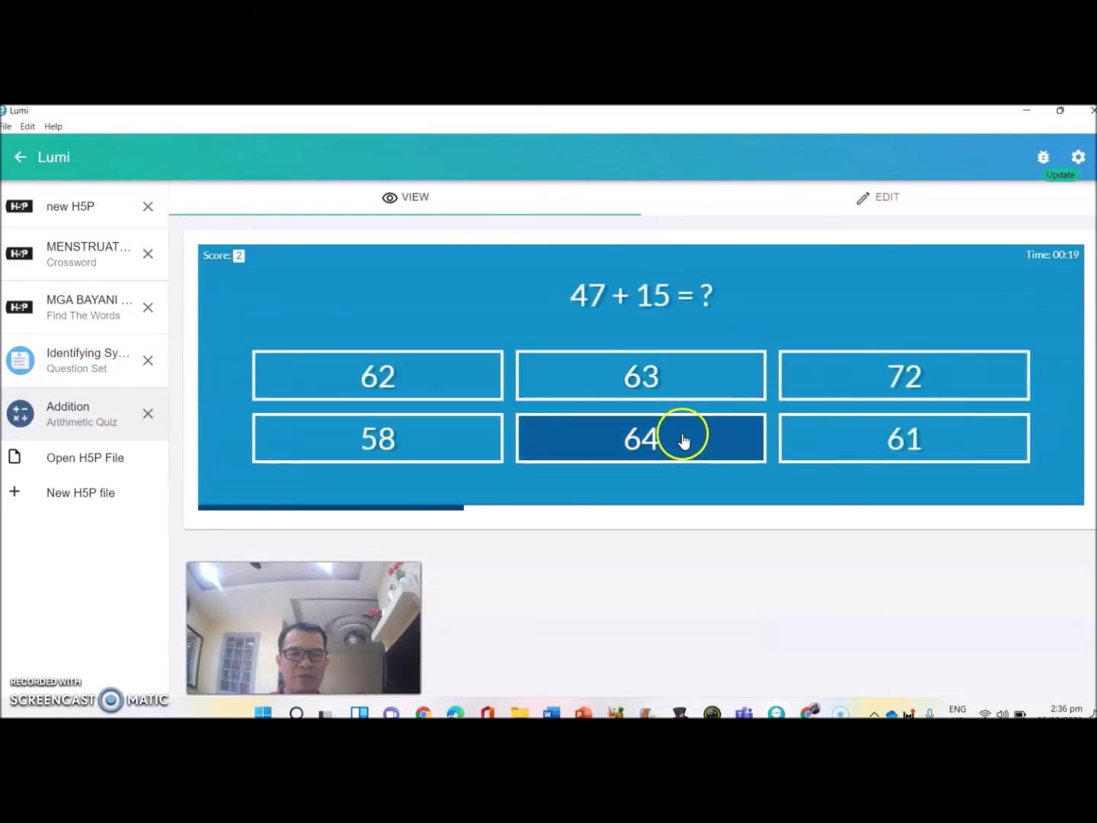
{"action": "left_click", "coordinate": [683, 441]}
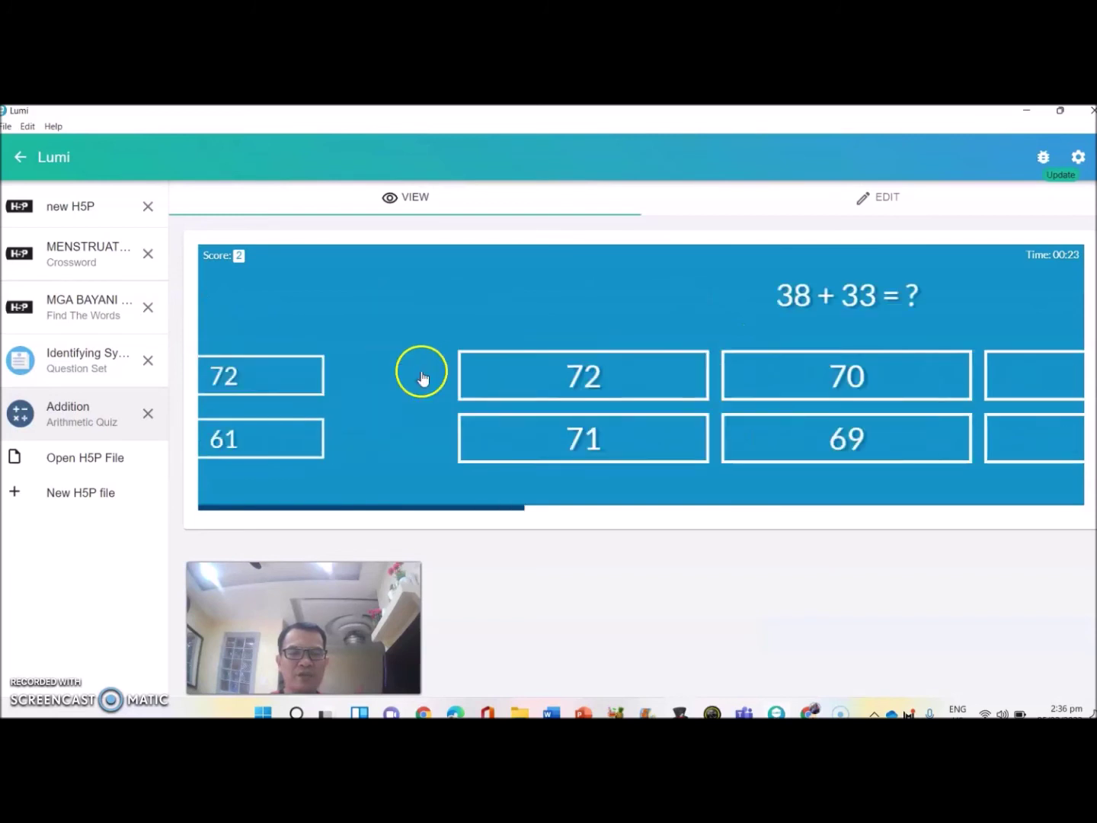
{"action": "left_click", "coordinate": [622, 389]}
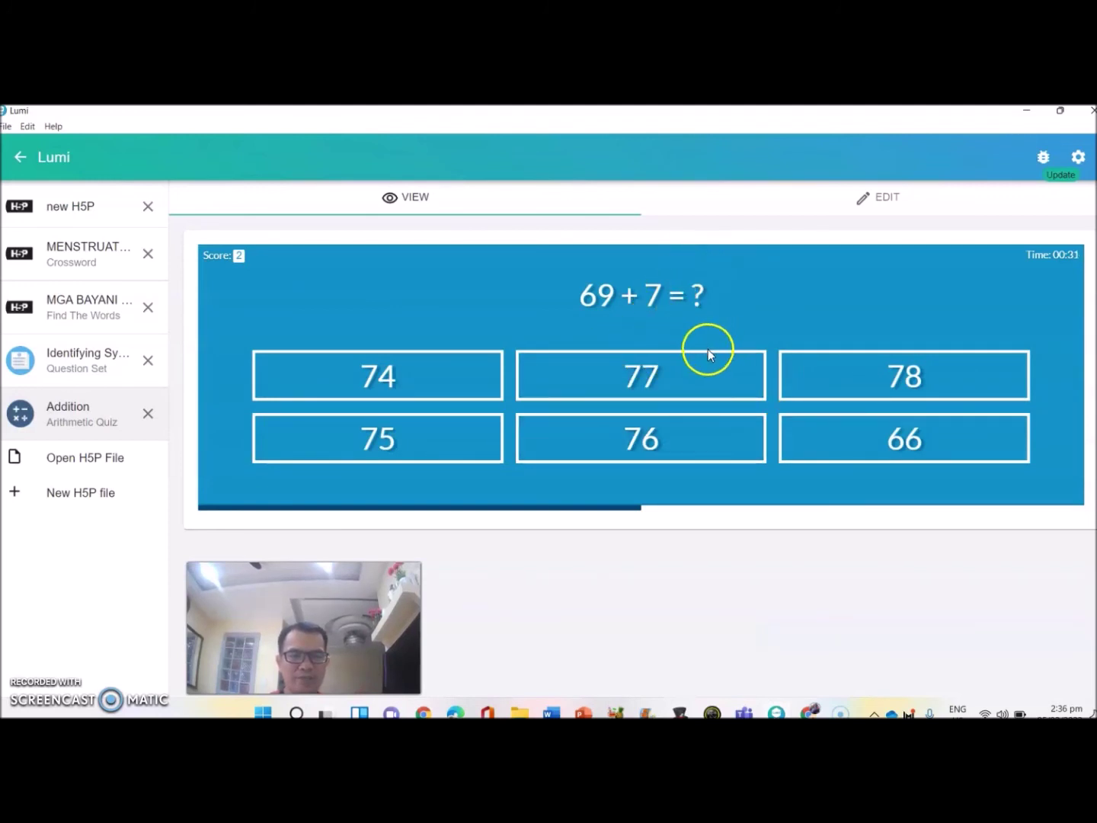
{"action": "left_click", "coordinate": [631, 439]}
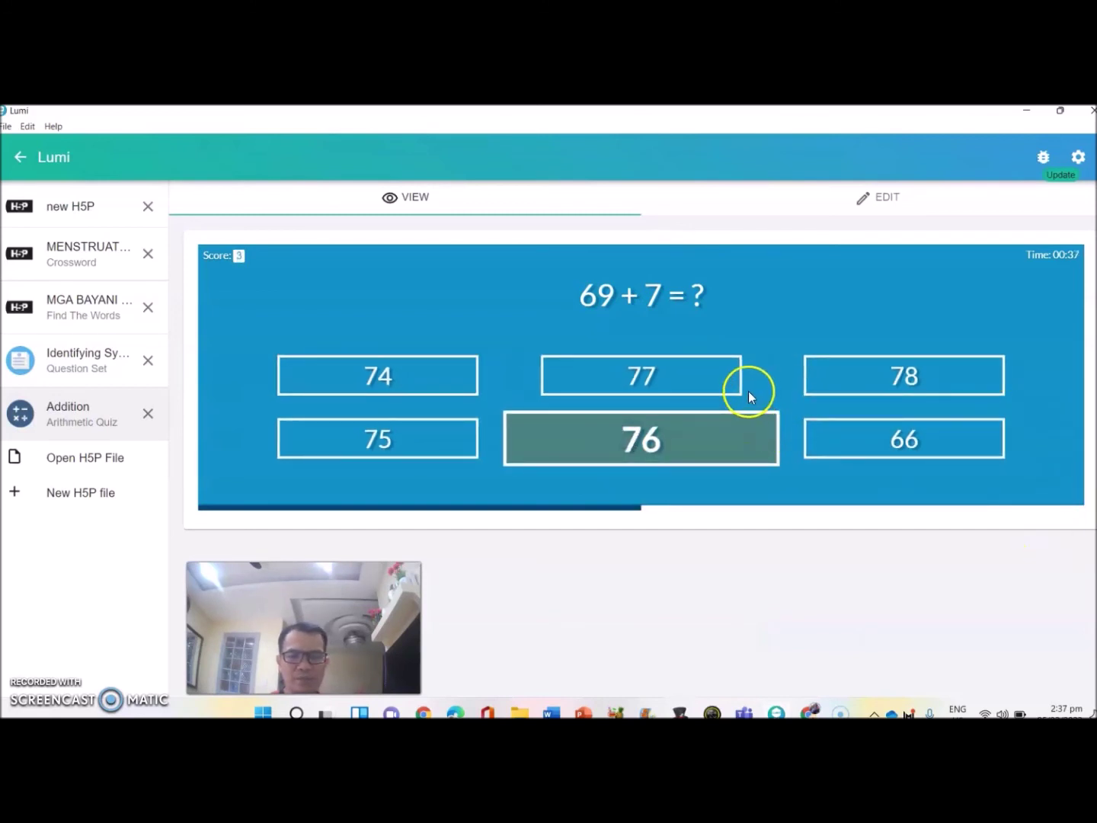
- Answer the remaining five quiz questions through to the finished screen, including 54, 33, 86 and 53 for the last four
{"action": "left_click", "coordinate": [429, 447]}
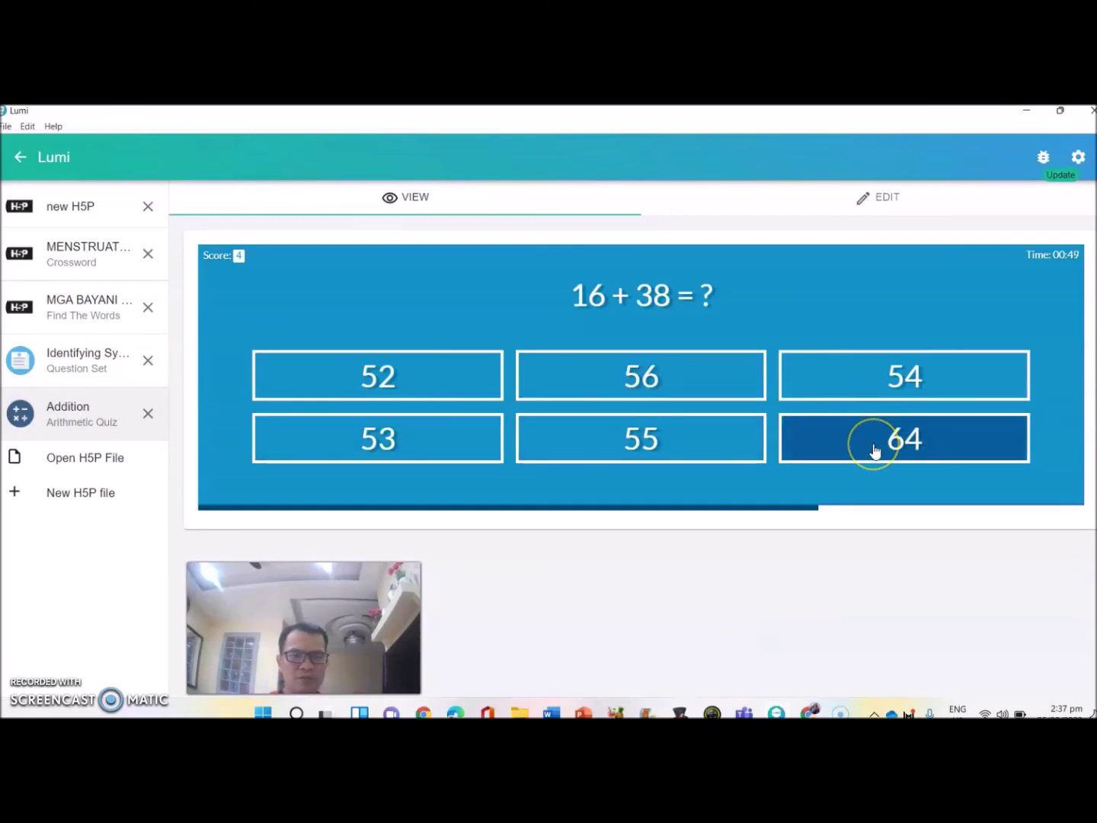
{"action": "left_click", "coordinate": [873, 398]}
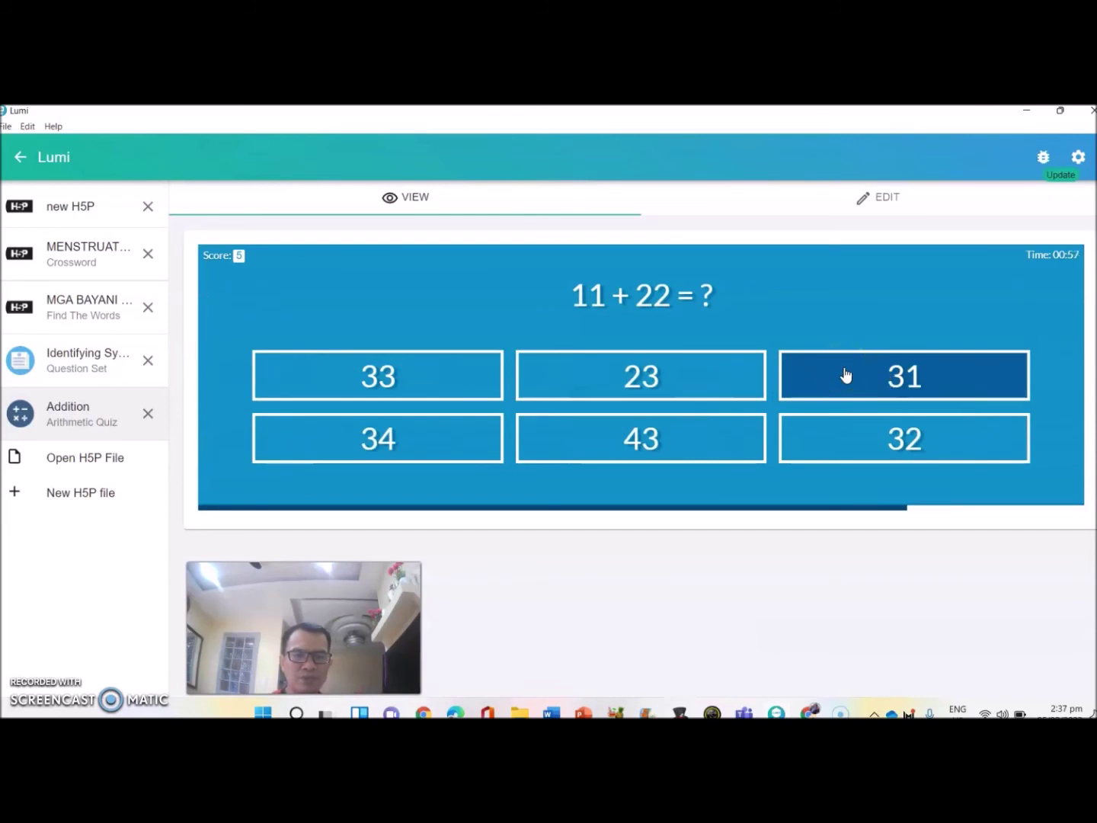
{"action": "left_click", "coordinate": [430, 383]}
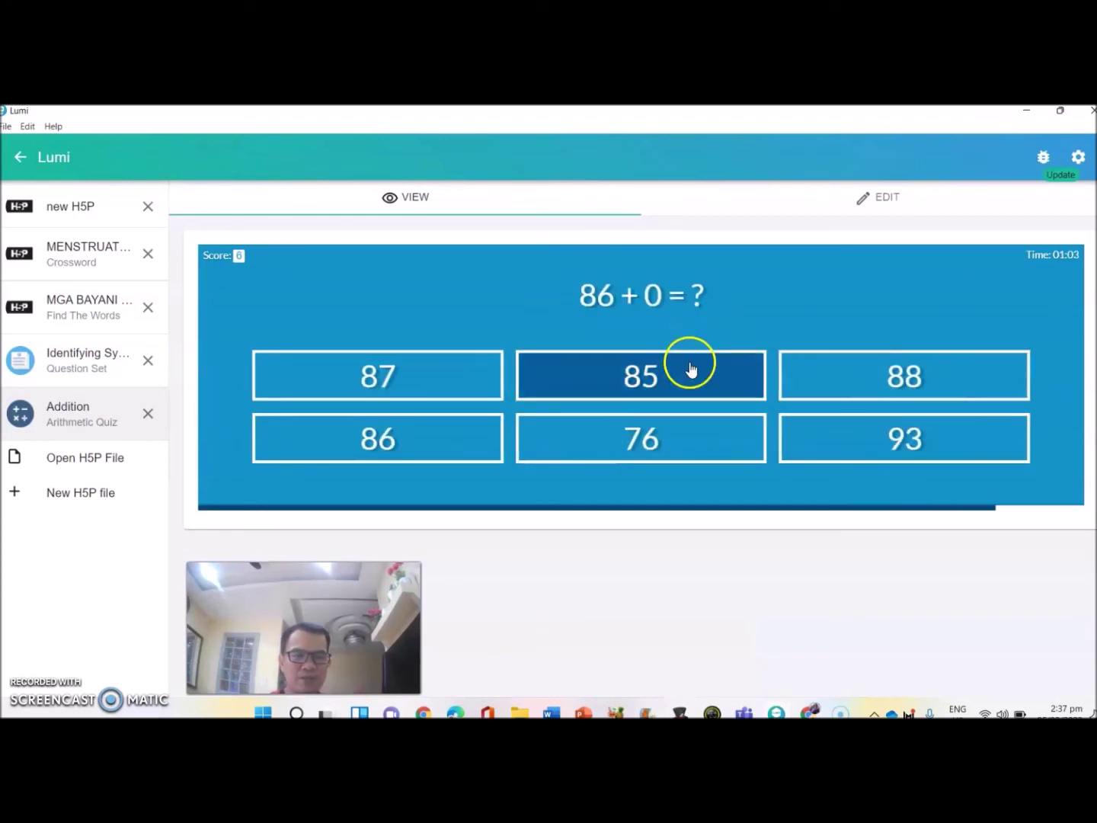
{"action": "left_click", "coordinate": [435, 431]}
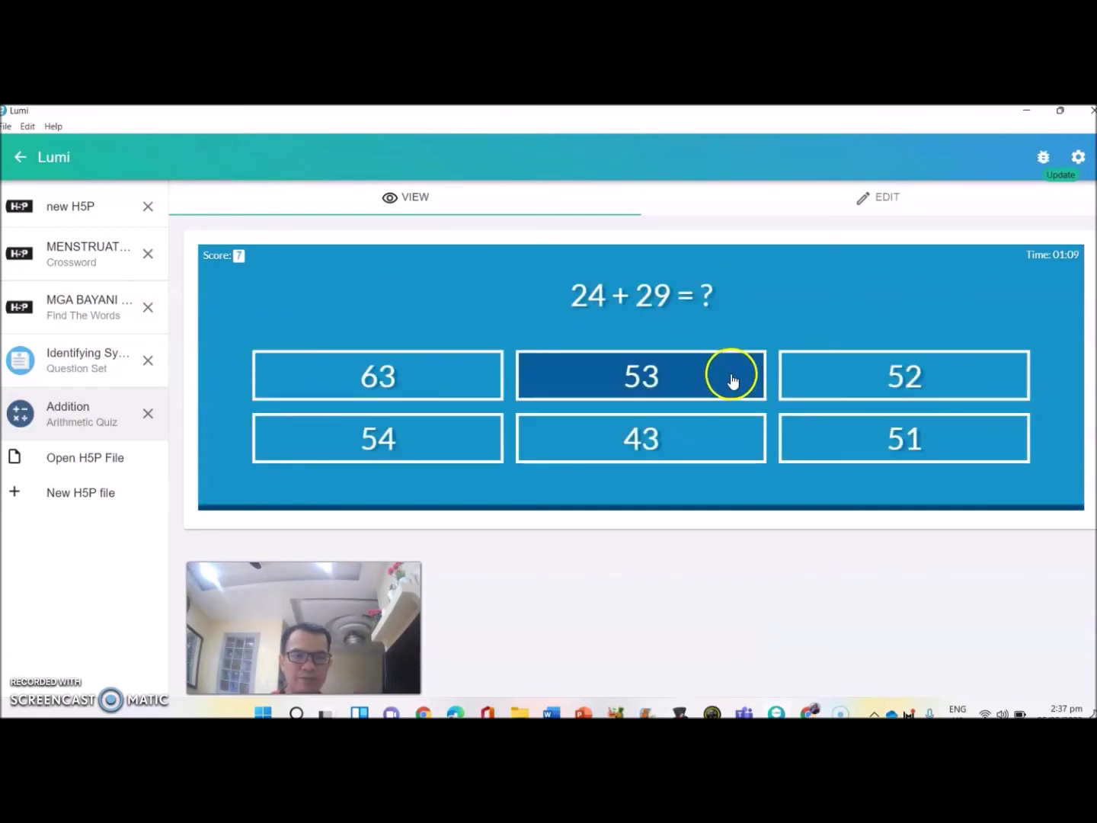
{"action": "left_click", "coordinate": [733, 380]}
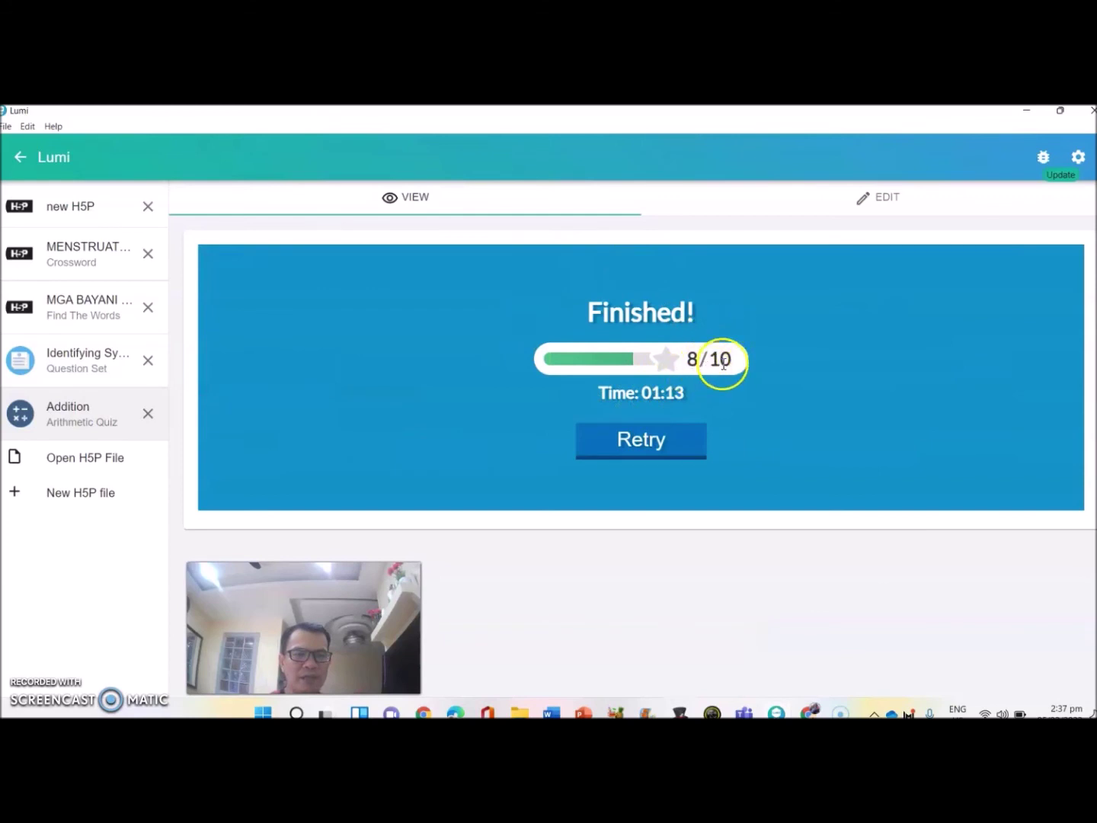
{"action": "left_click", "coordinate": [664, 455]}
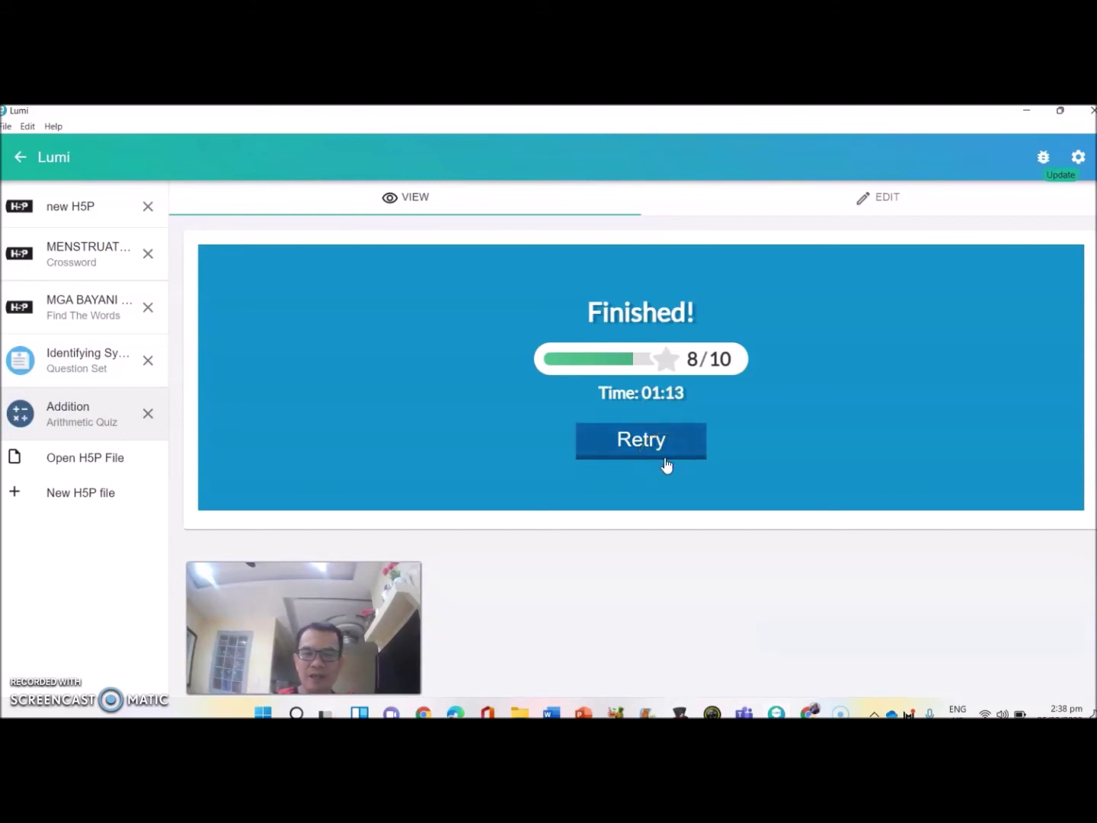
{"action": "left_click", "coordinate": [674, 446]}
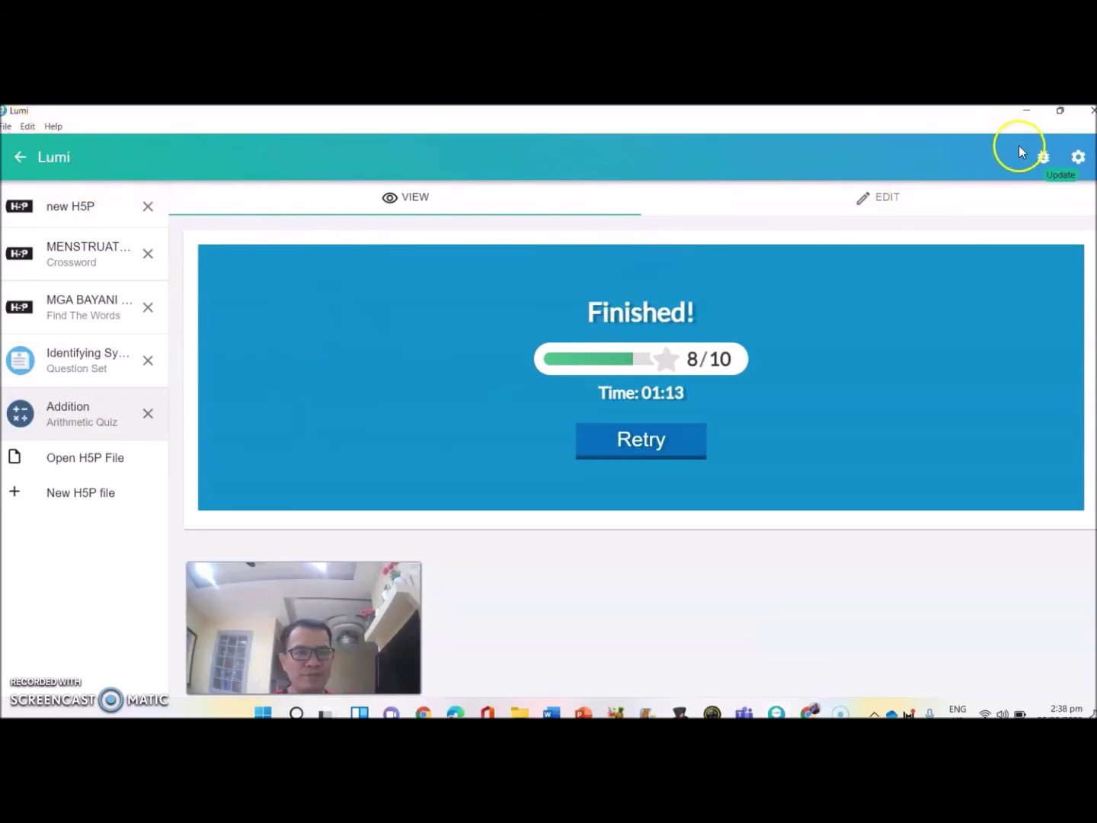
- Export the Addition quiz as an all-in-one HTML file with the reporter included, saved as Addition in the LUMI.EDUCATION folder
{"action": "left_click", "coordinate": [5, 127]}
{"action": "left_click", "coordinate": [24, 238]}
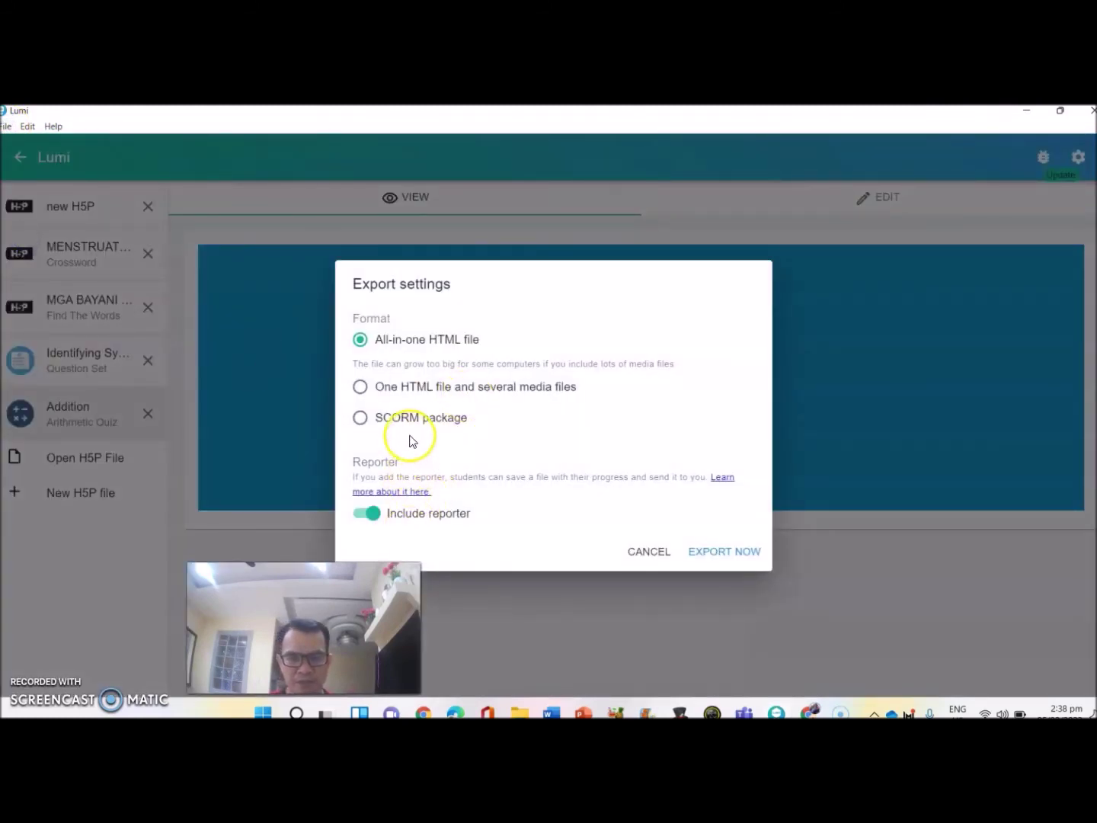
{"action": "left_click", "coordinate": [733, 555]}
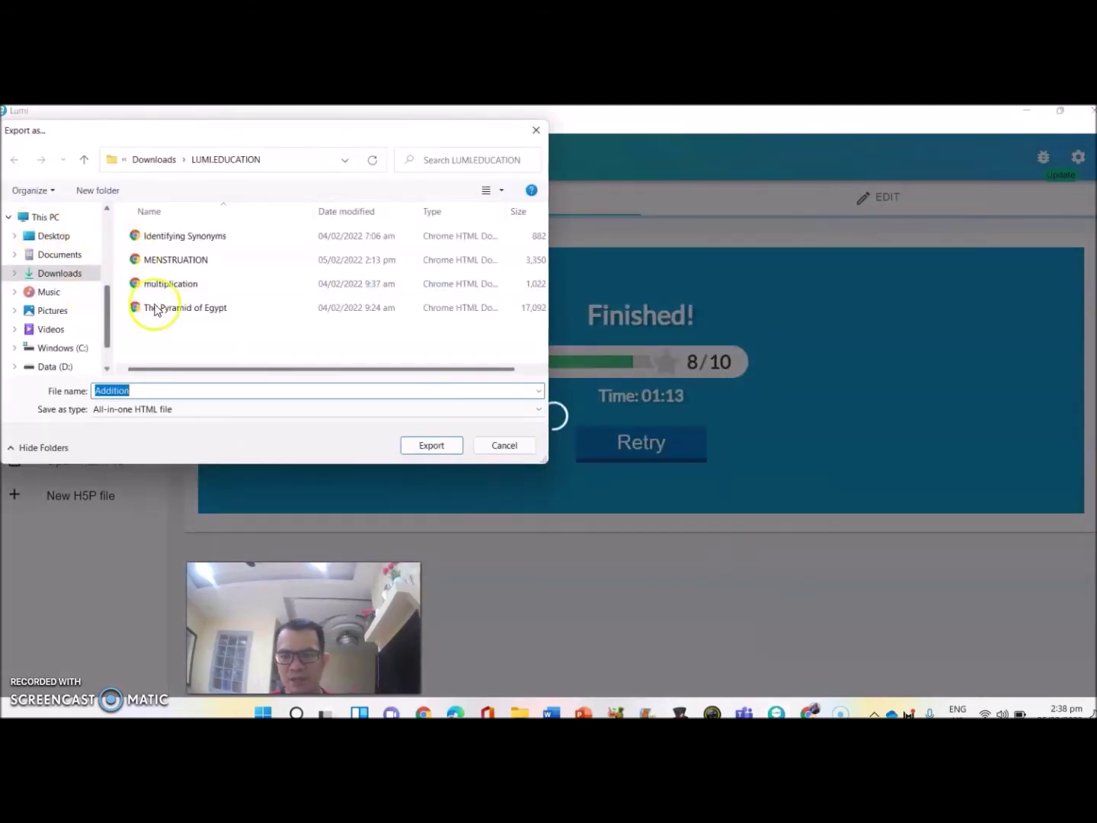
{"action": "left_click", "coordinate": [157, 389]}
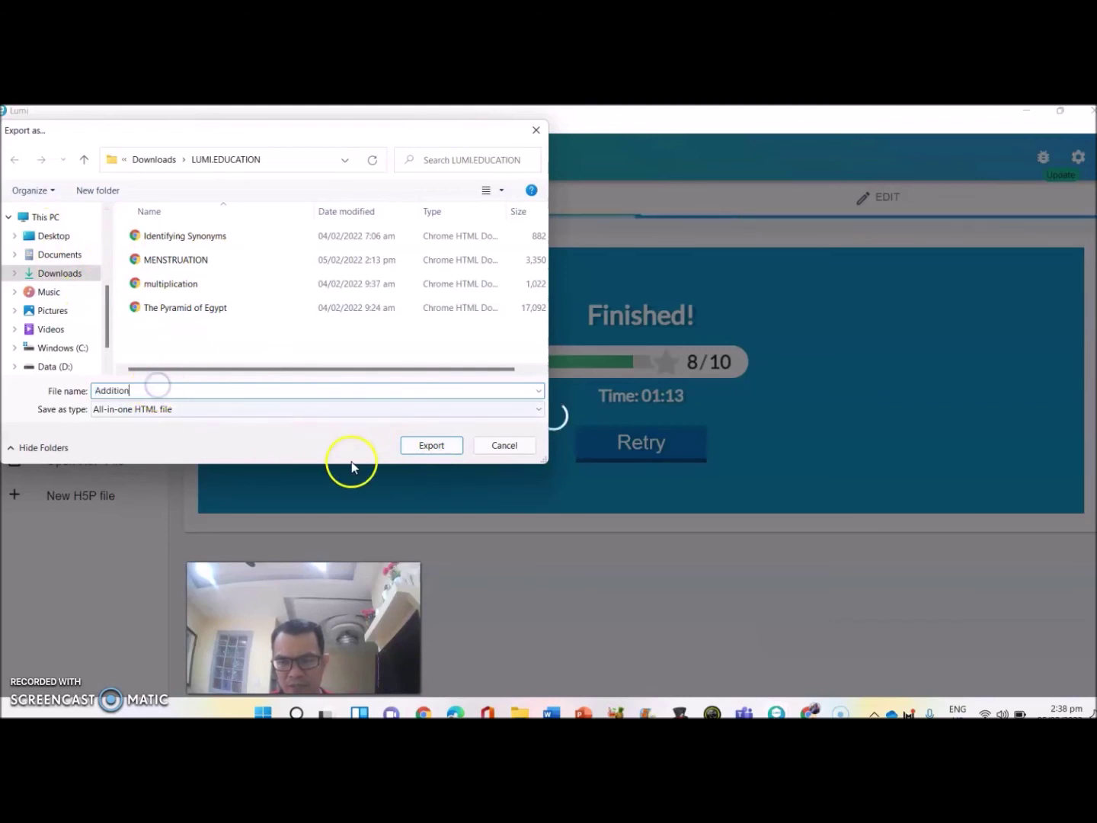
{"action": "left_click", "coordinate": [436, 447]}
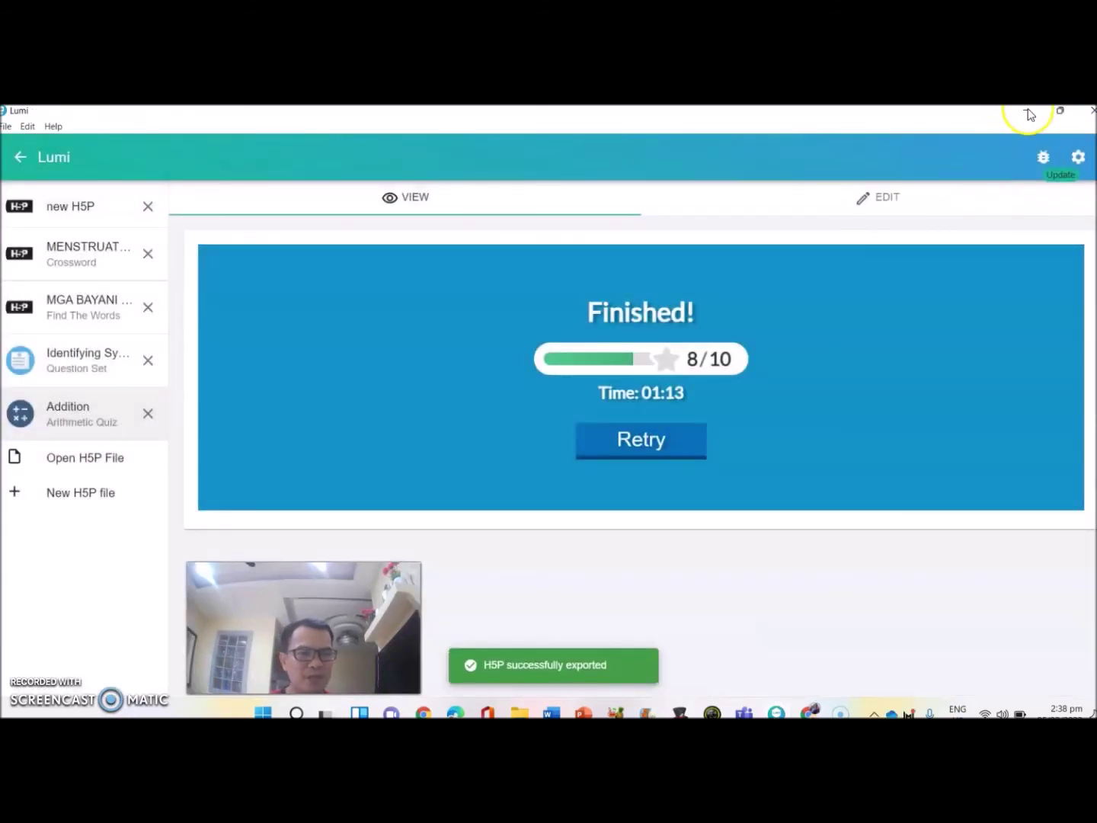
- Switch to File Explorer and examine the exported files in the LUMI.EDUCATION folder
{"action": "left_click", "coordinate": [1030, 114]}
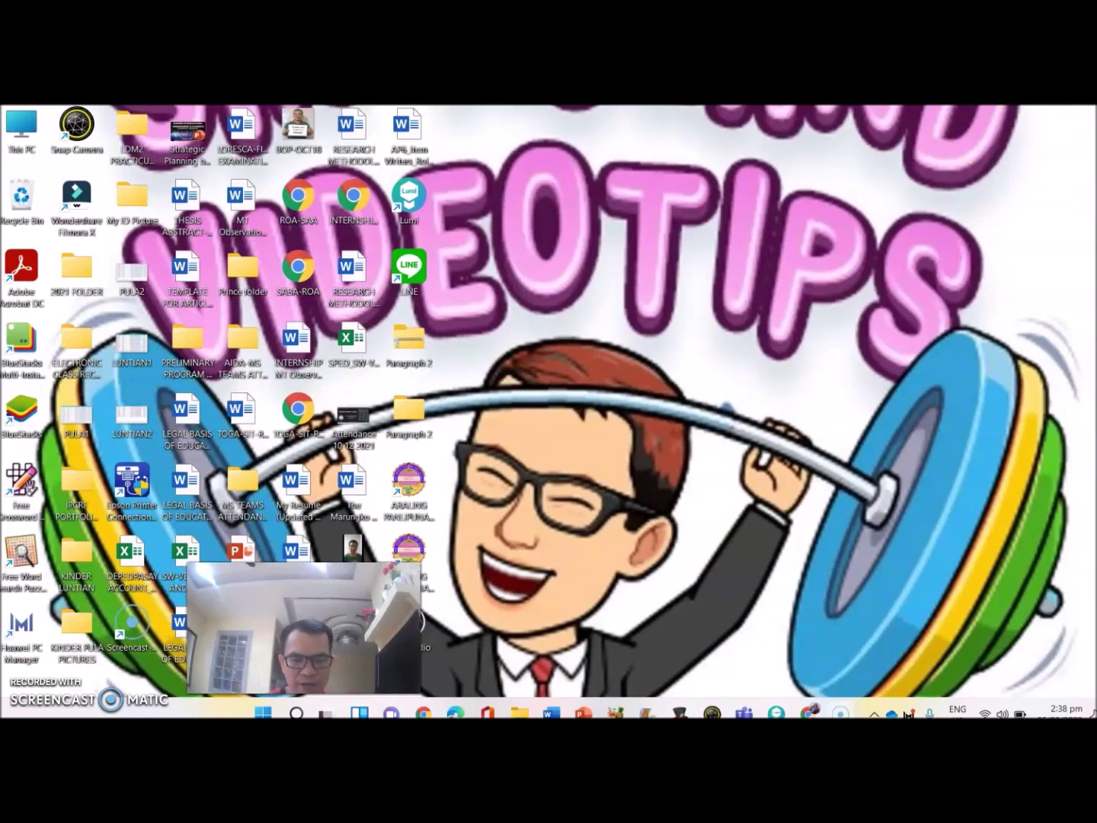
{"action": "left_click", "coordinate": [519, 712]}
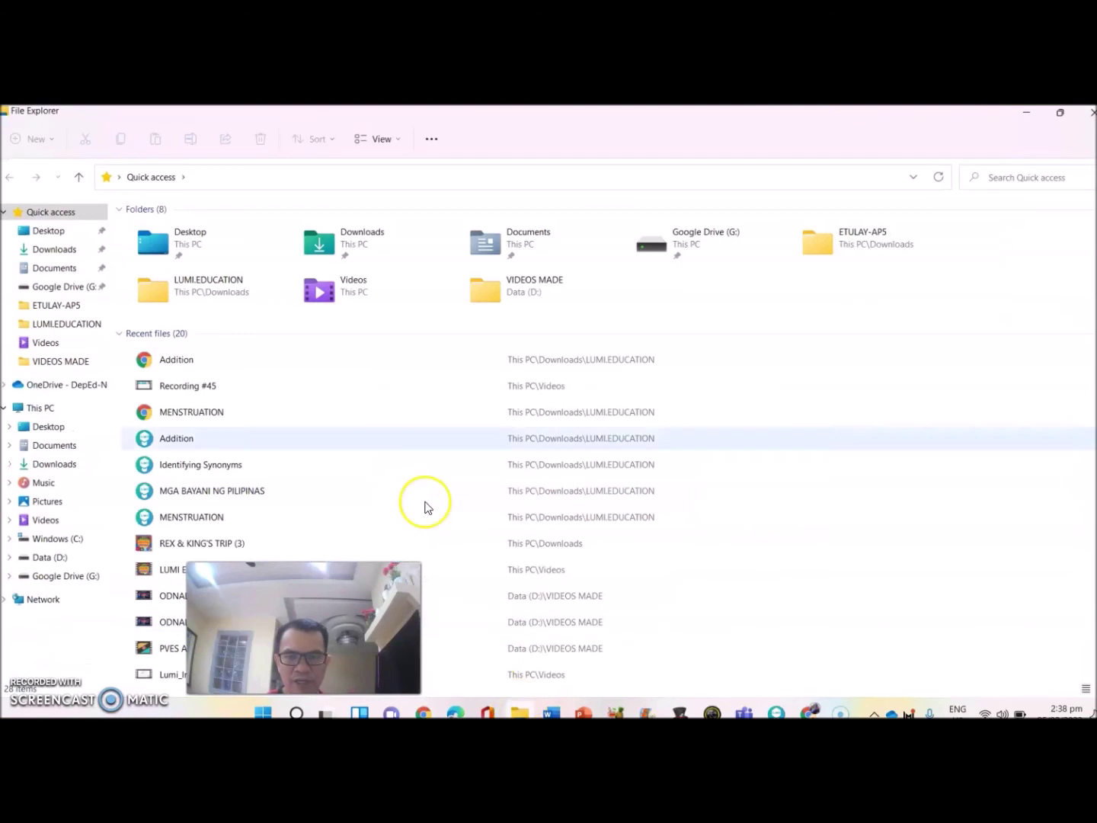
{"action": "double_click", "coordinate": [139, 312]}
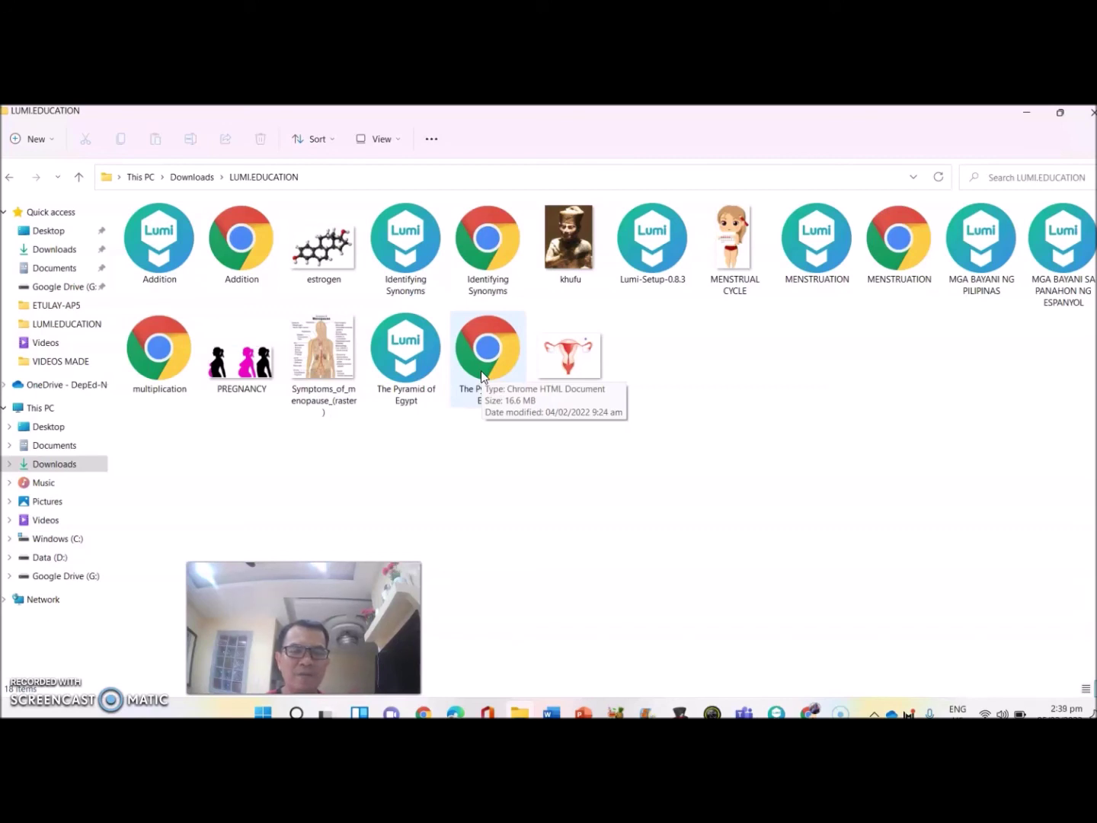
- Switch to Chrome with the Person 1 profile, go to Facebook and open a Messenger chat with a contact
{"action": "left_click", "coordinate": [425, 714]}
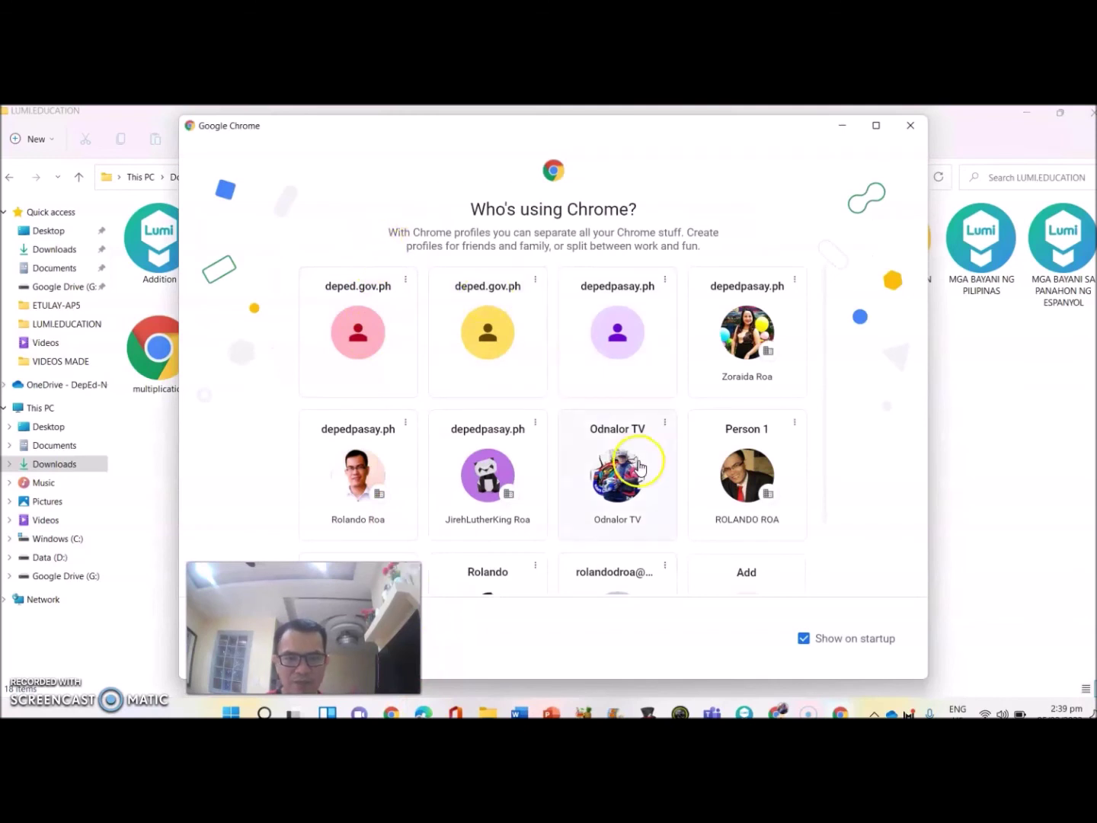
{"action": "left_click", "coordinate": [737, 470]}
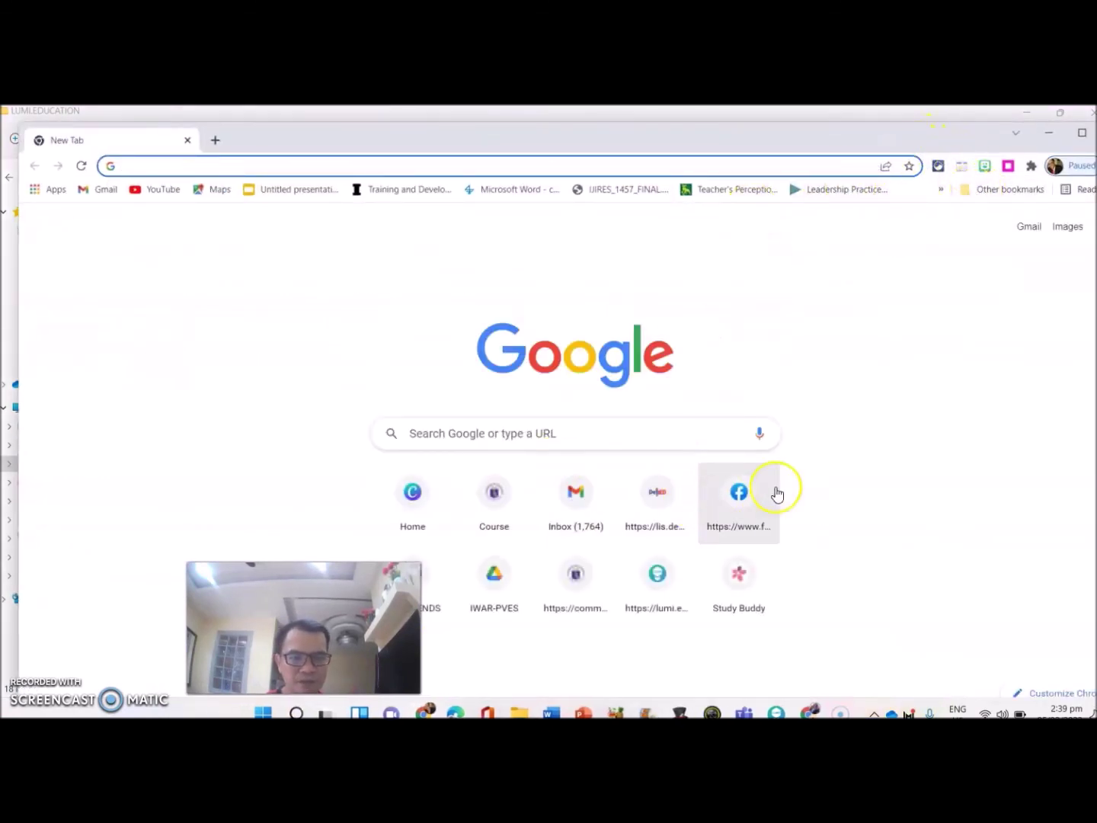
{"action": "left_click", "coordinate": [740, 493]}
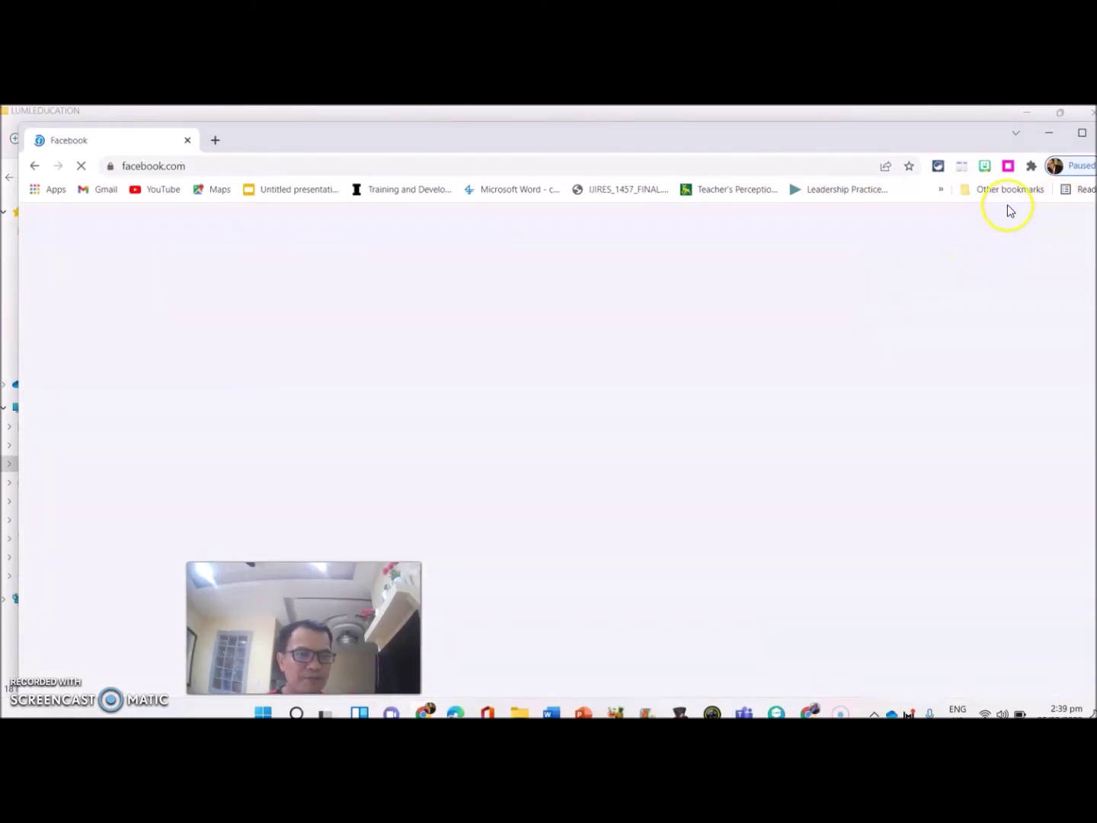
{"action": "left_click", "coordinate": [1025, 224]}
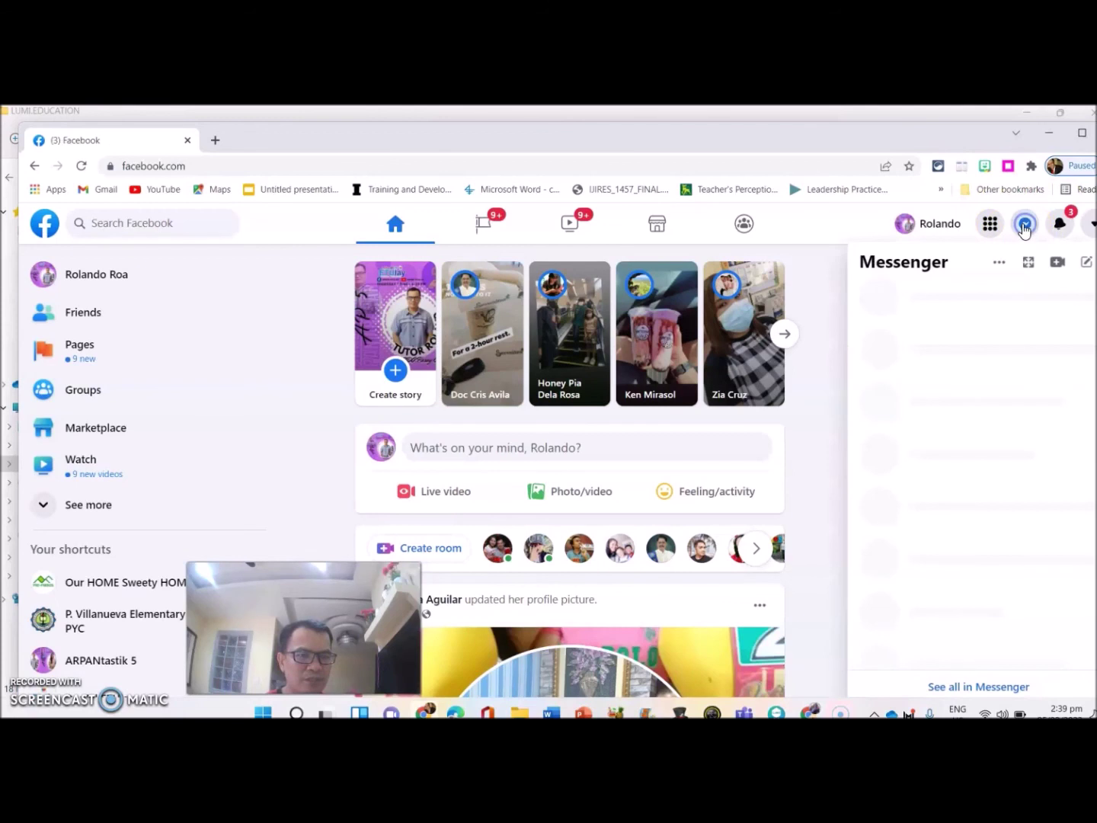
{"action": "scroll", "coordinate": [947, 429], "scroll_direction": "down", "scroll_amount": 2}
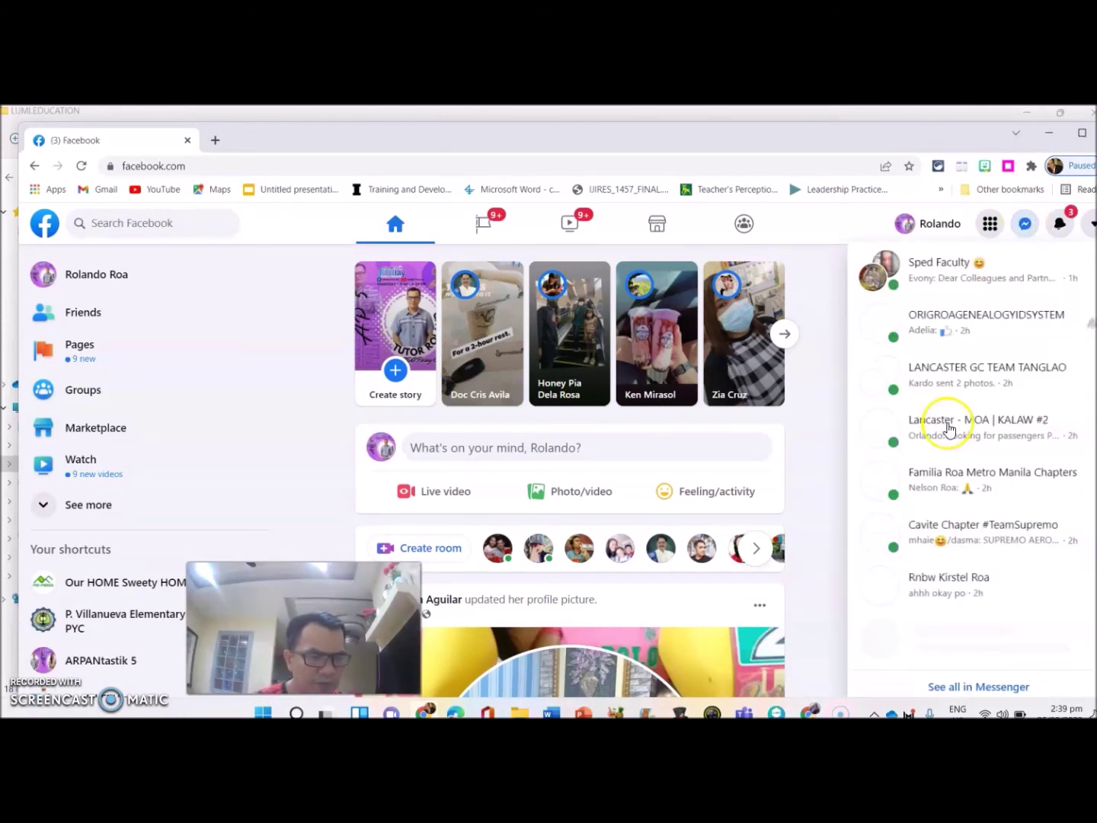
{"action": "left_click", "coordinate": [943, 586]}
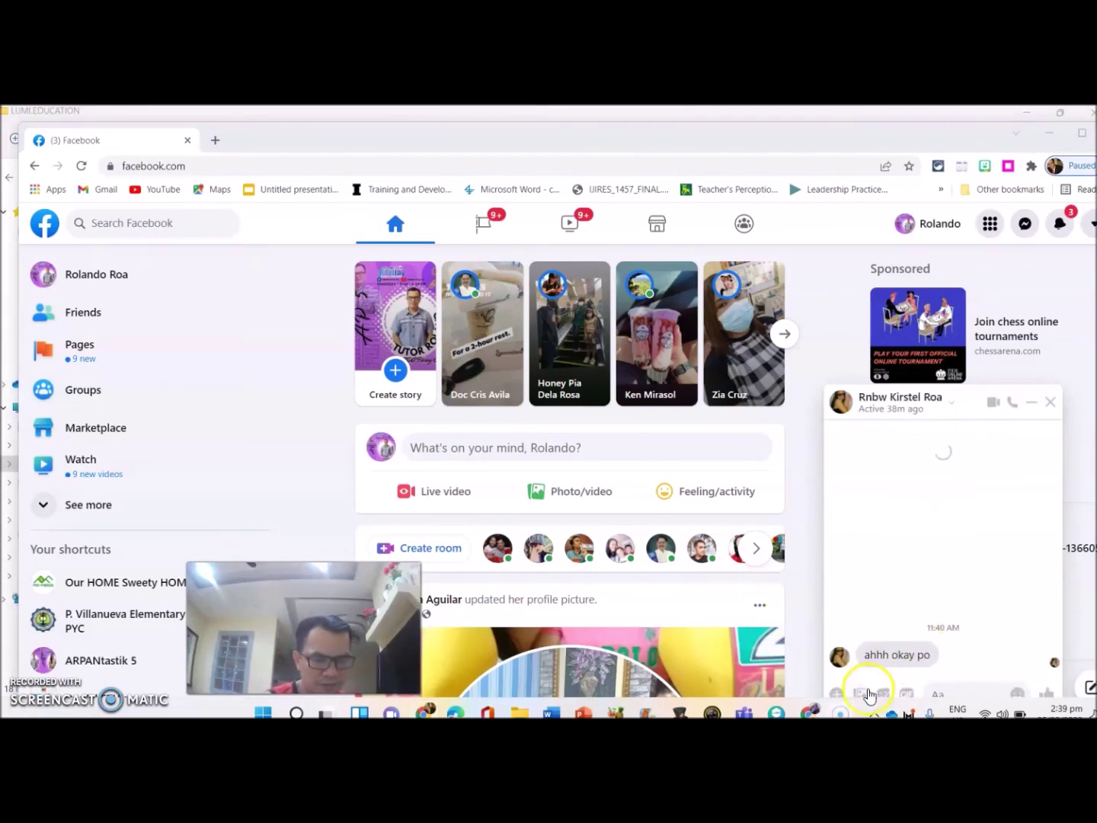
- Attach Addition.html from the LUMI.EDUCATION folder in Downloads to the chat and send it
{"action": "left_click", "coordinate": [861, 696]}
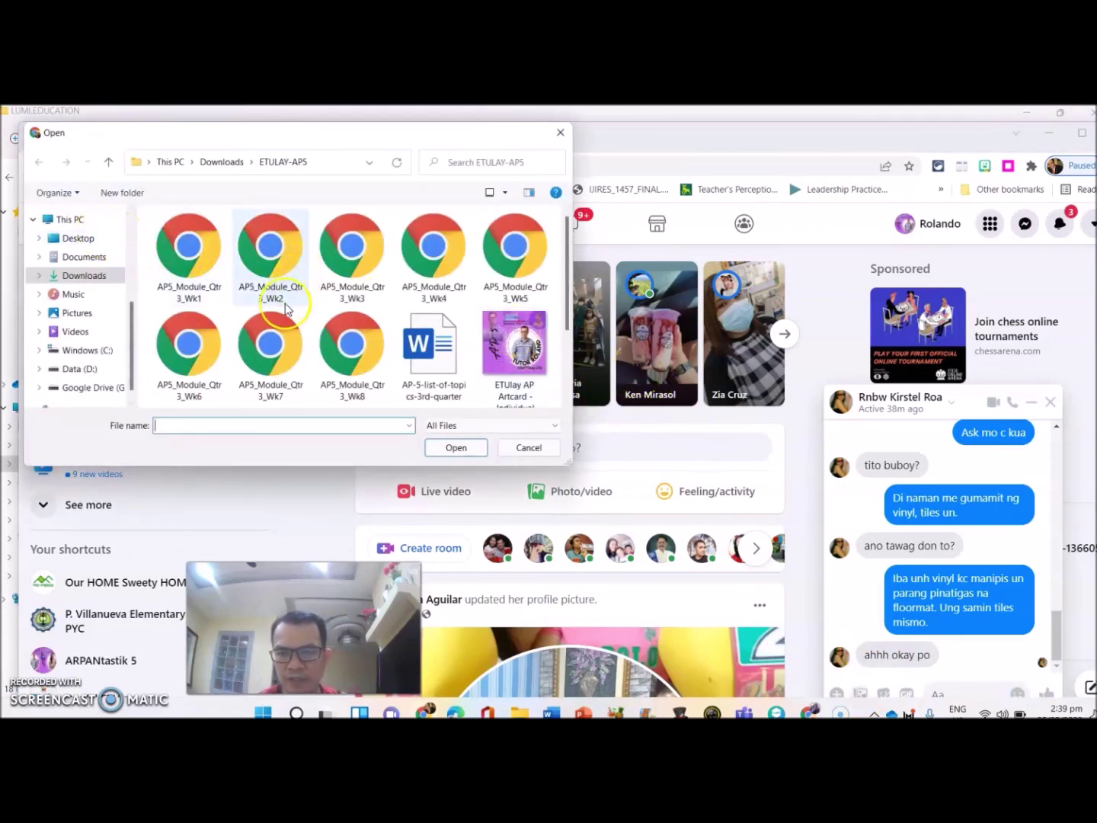
{"action": "left_click", "coordinate": [77, 277]}
{"action": "left_click", "coordinate": [435, 314]}
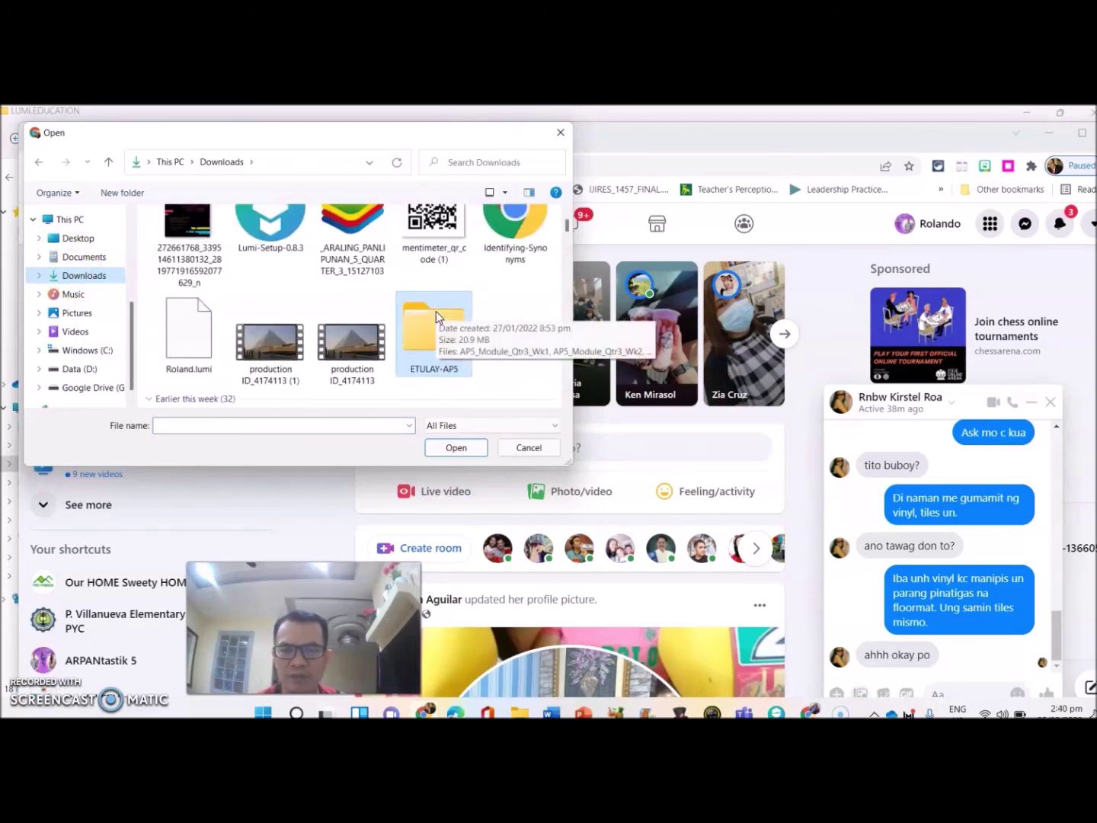
{"action": "left_click", "coordinate": [426, 284]}
{"action": "double_click", "coordinate": [427, 283]}
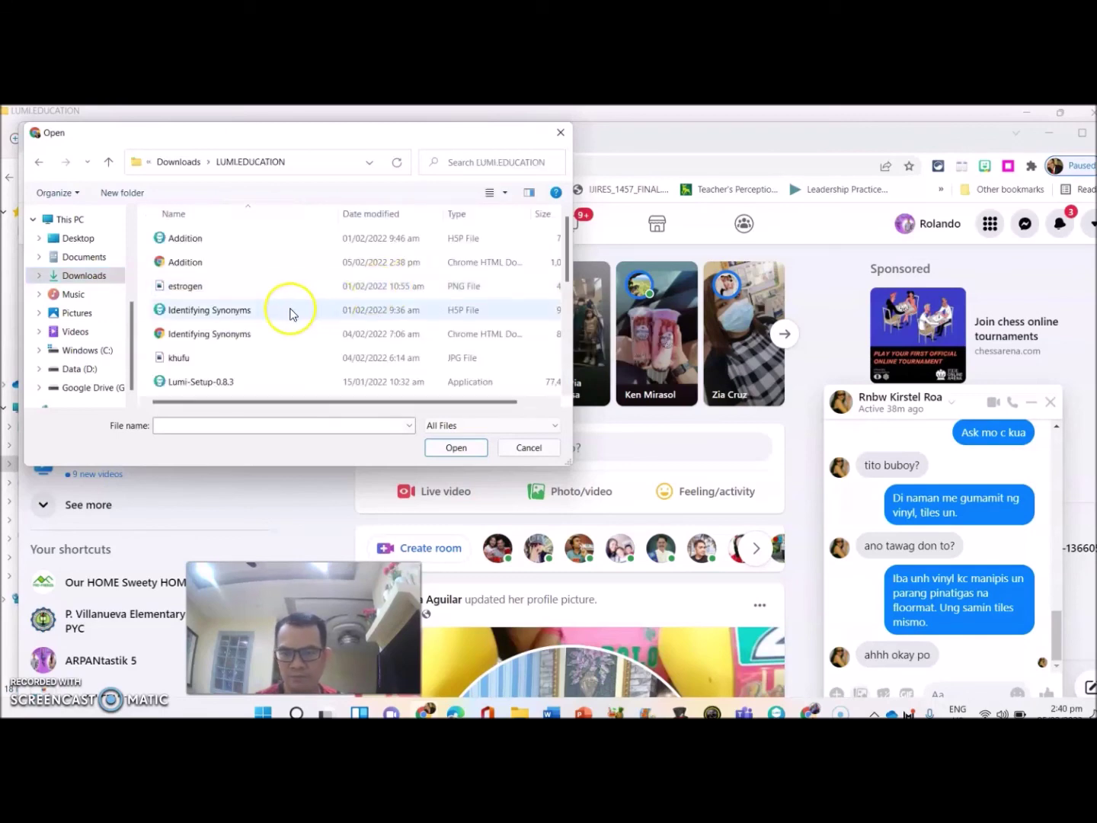
{"action": "double_click", "coordinate": [230, 271]}
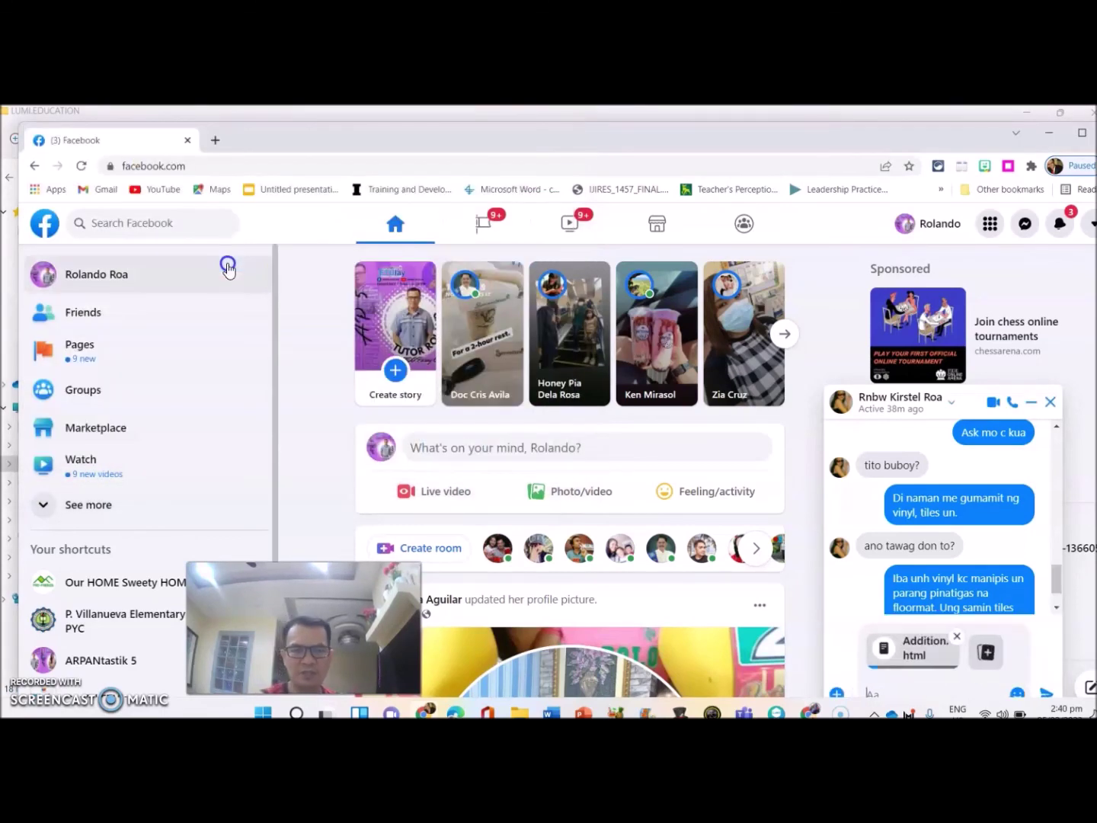
{"action": "left_click", "coordinate": [1046, 691]}
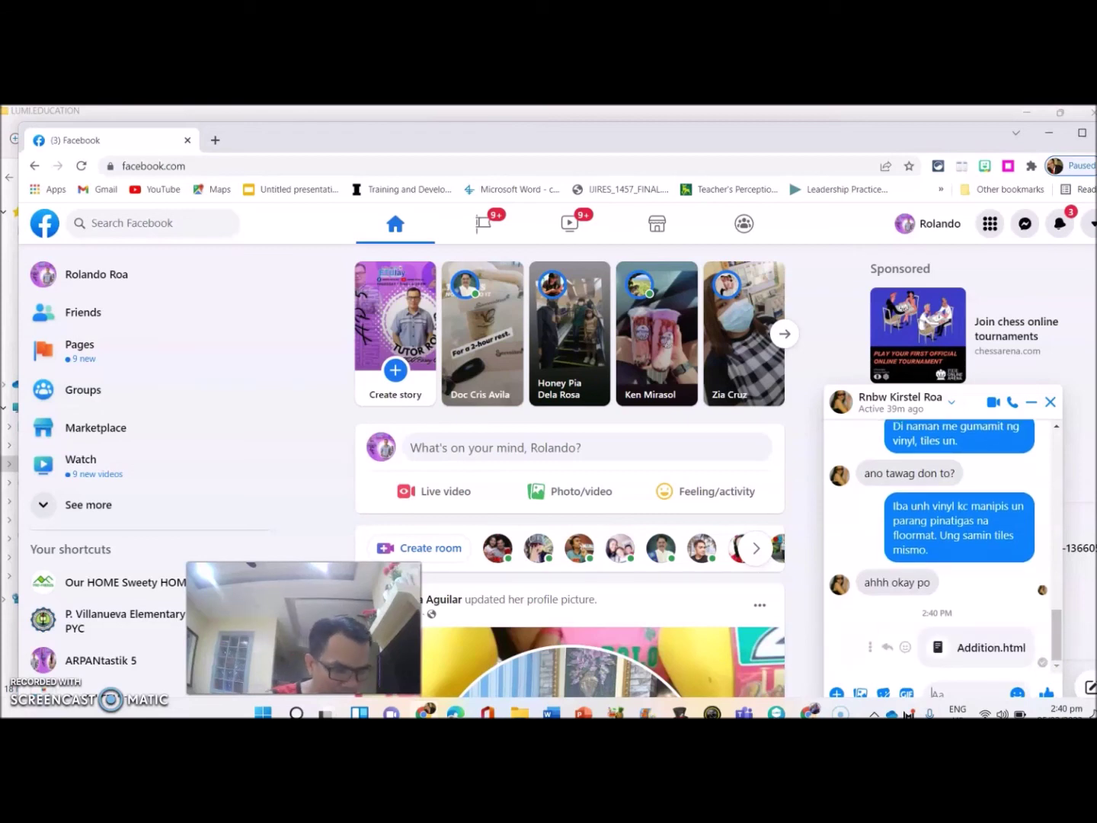
{"action": "left_click", "coordinate": [872, 589]}
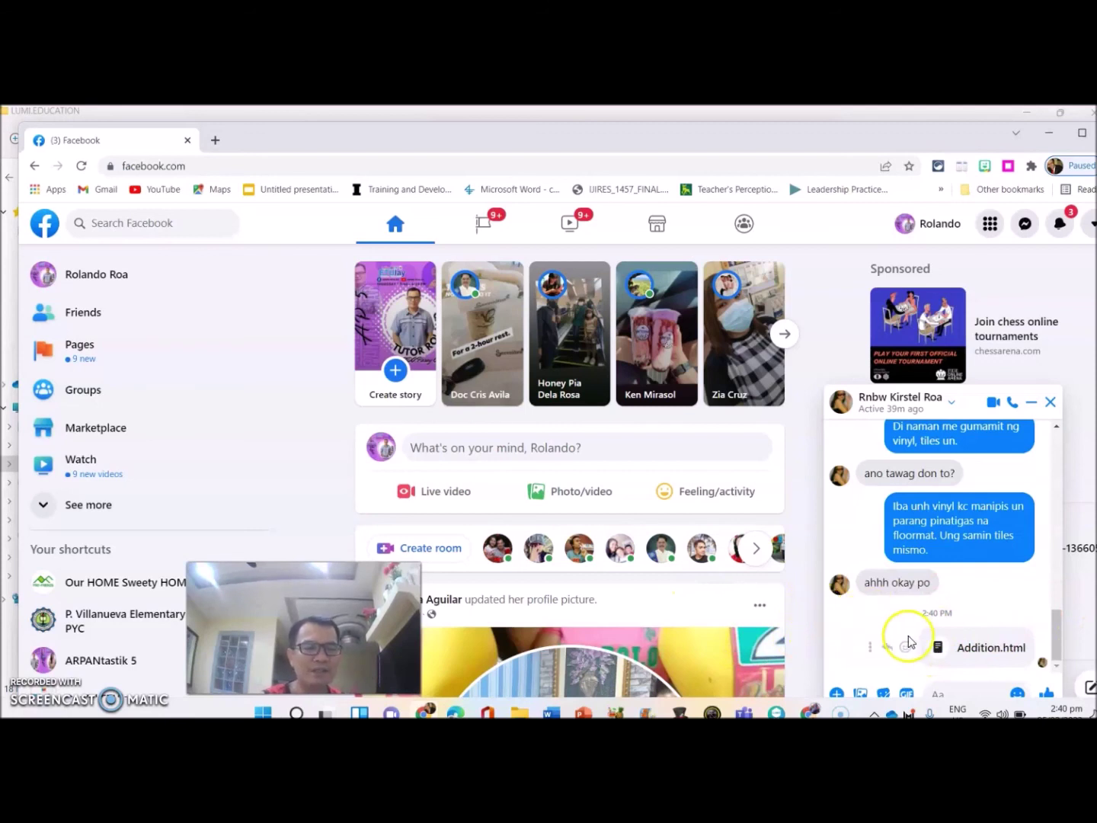
- Close the Messenger chat and switch back to Lumi with the Addition quiz preview
{"action": "left_click", "coordinate": [1051, 401]}
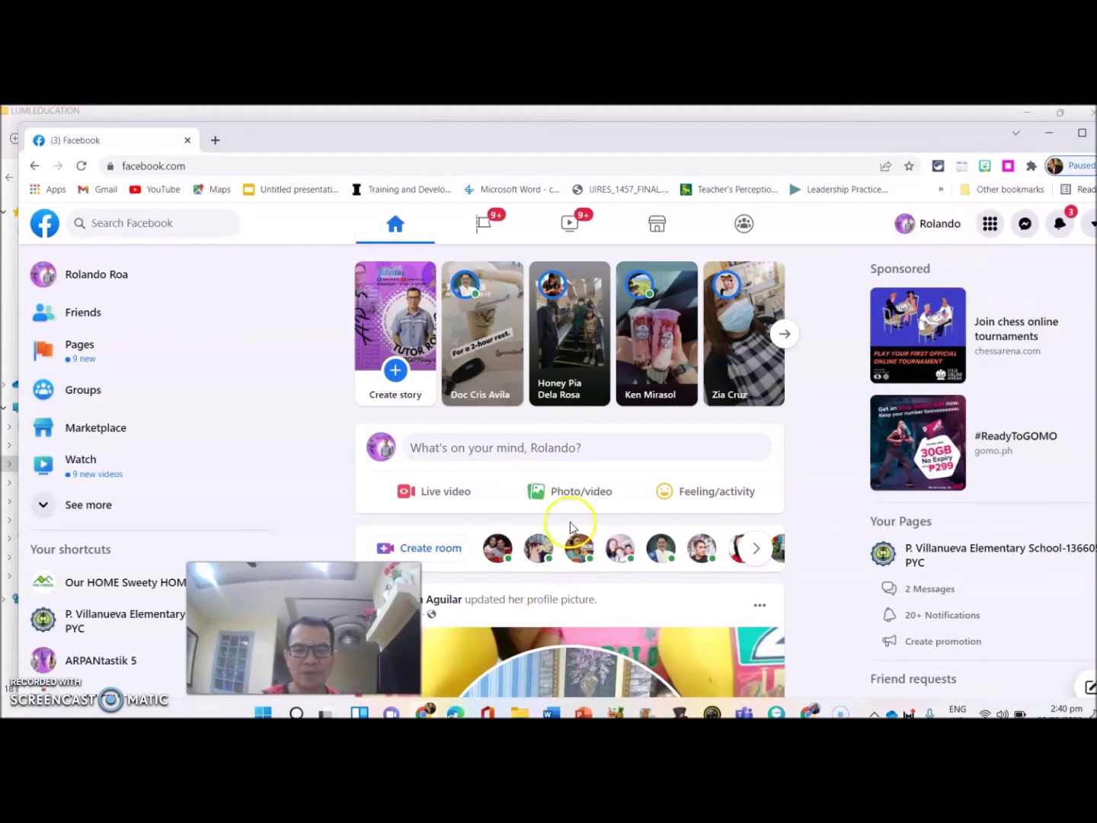
{"action": "left_click", "coordinate": [777, 713]}
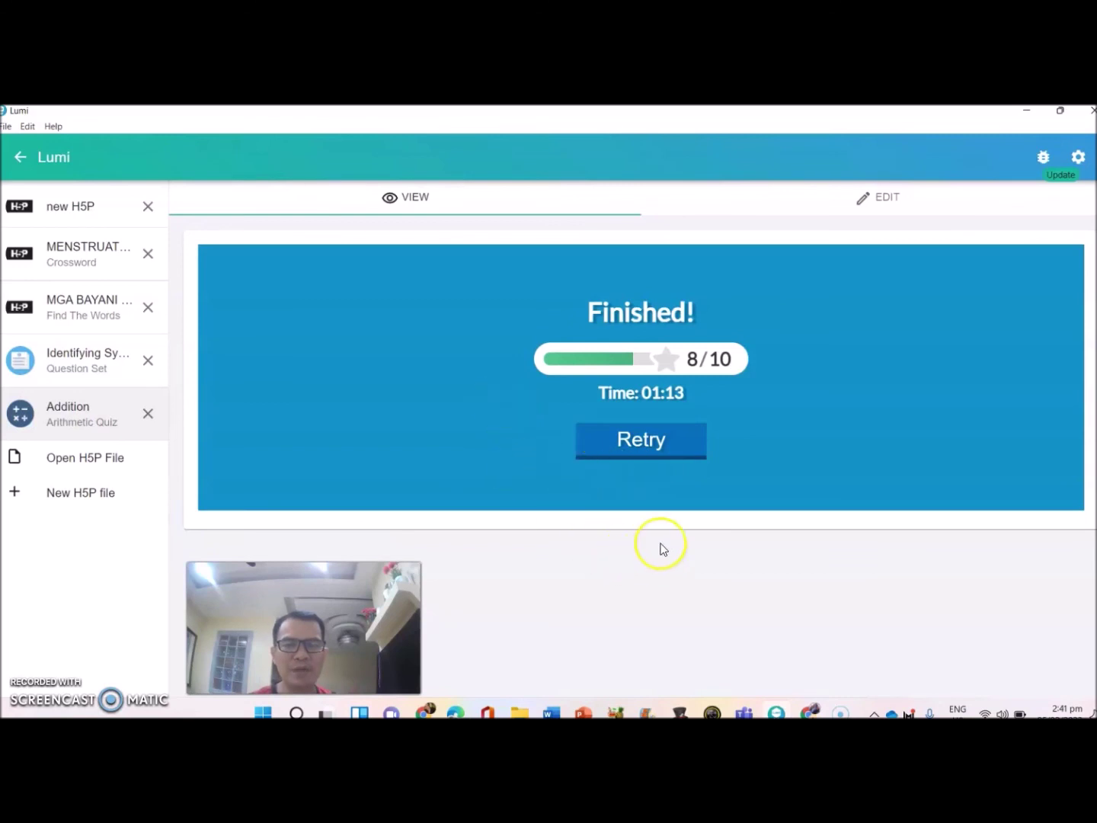
{"action": "left_click", "coordinate": [590, 470]}
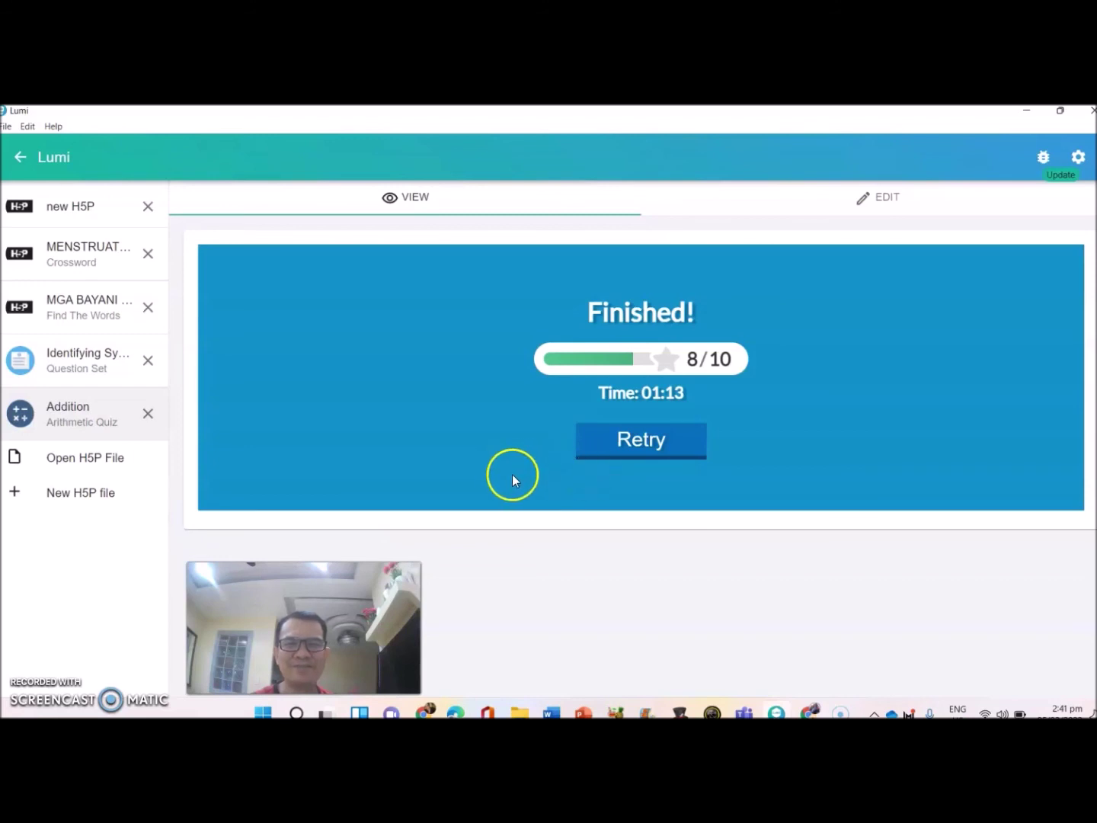